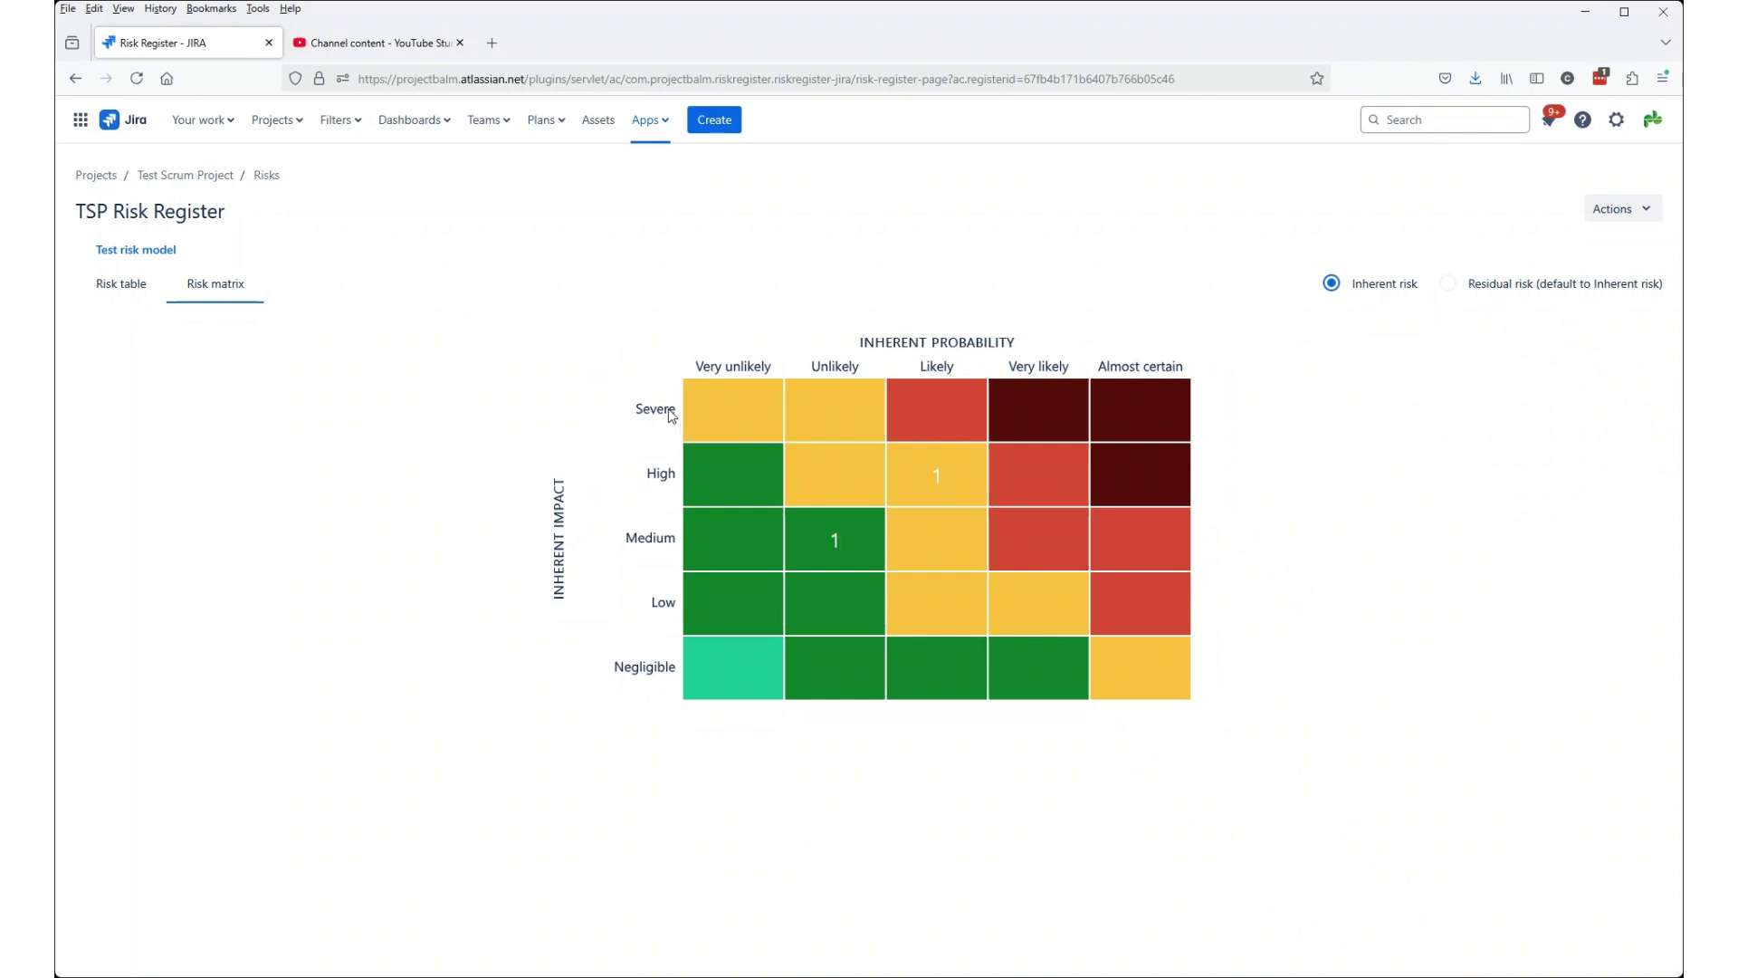
Open the Test risk model from the risk models in the Risk Register app's administration settings.
click(1617, 121)
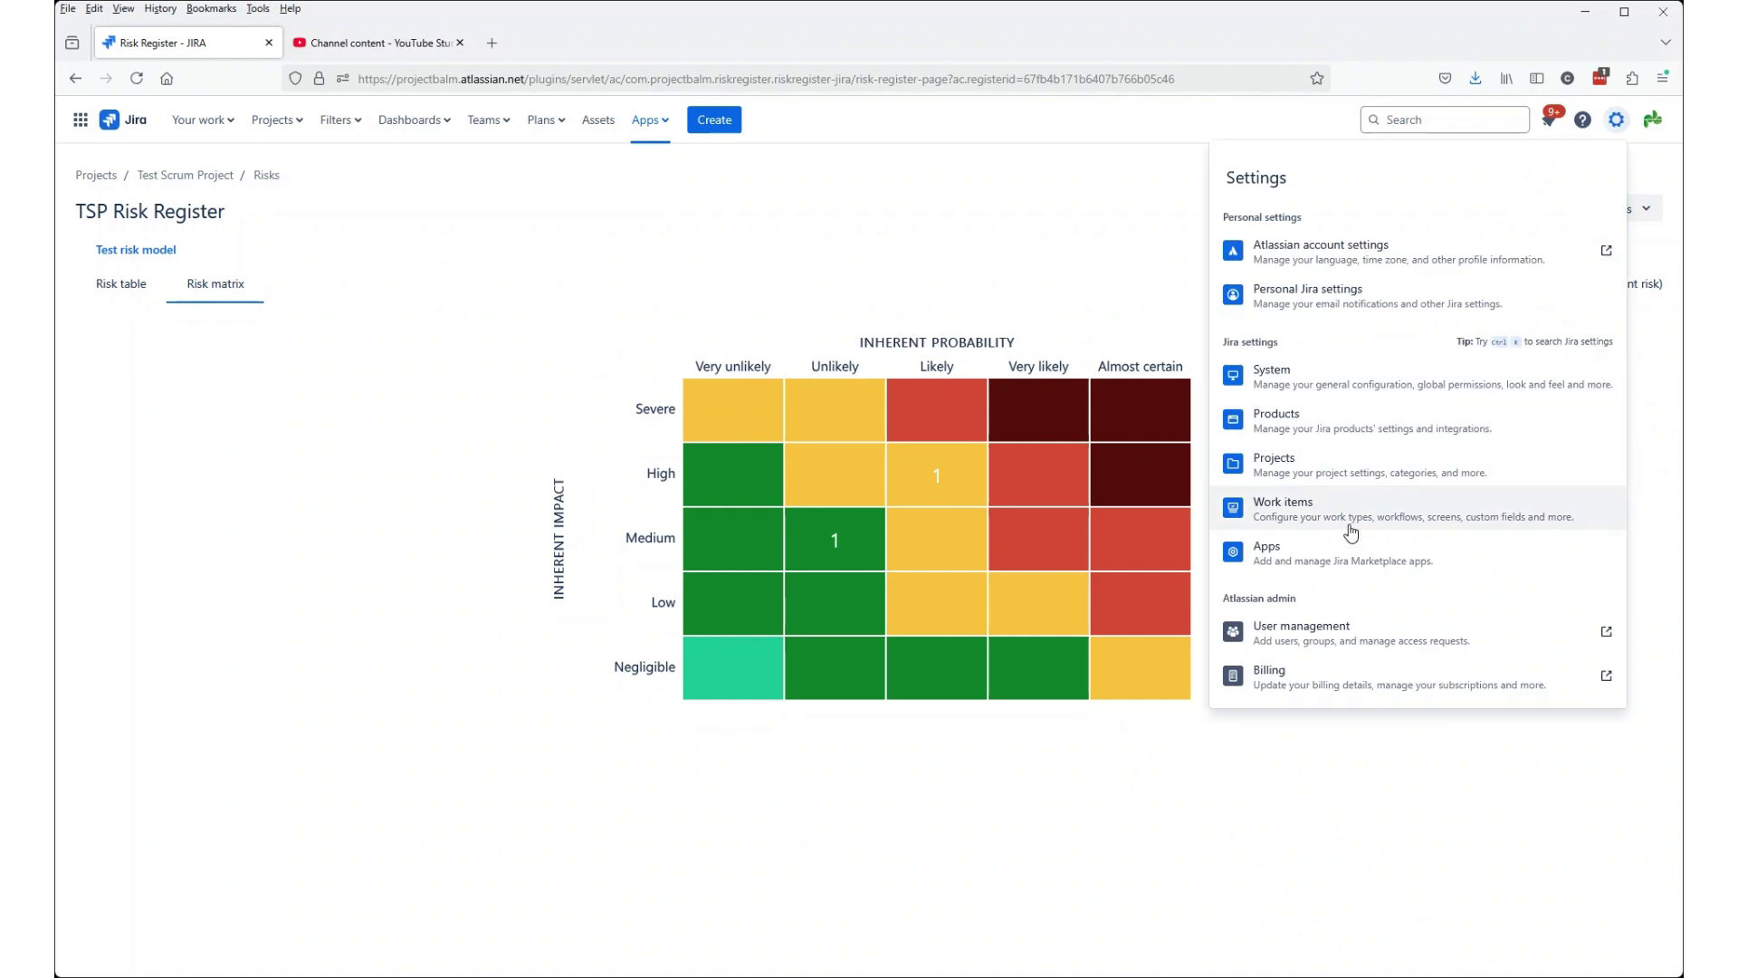
click(1341, 563)
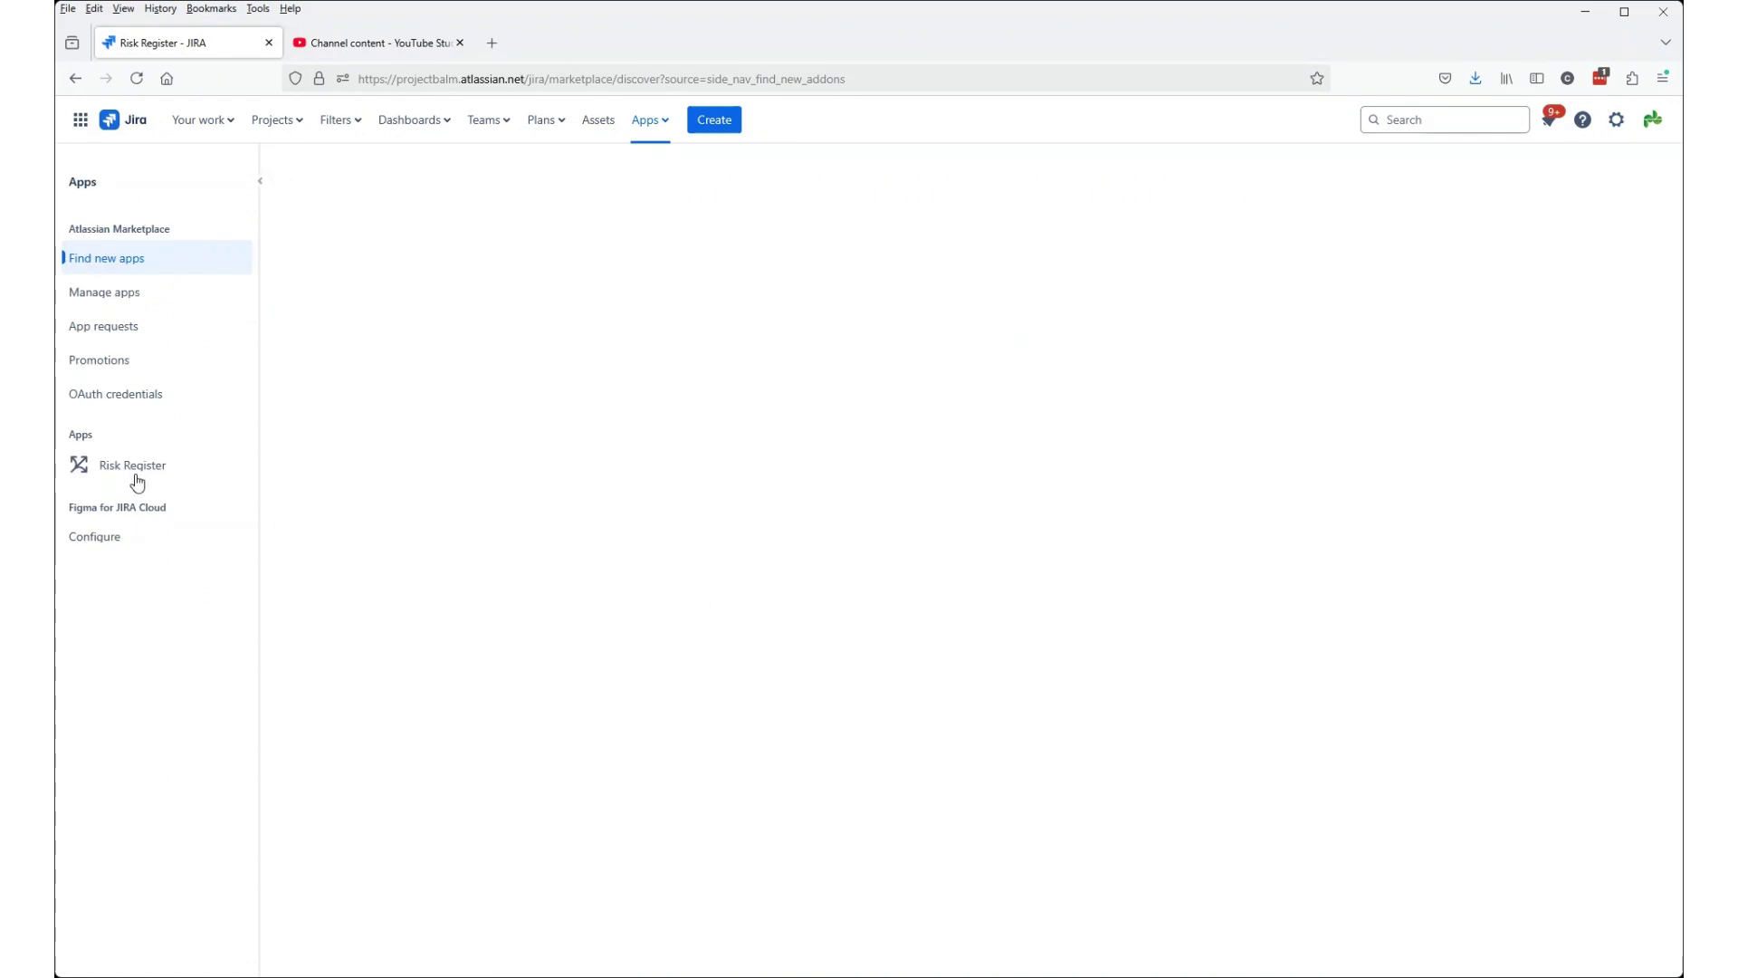
click(95, 468)
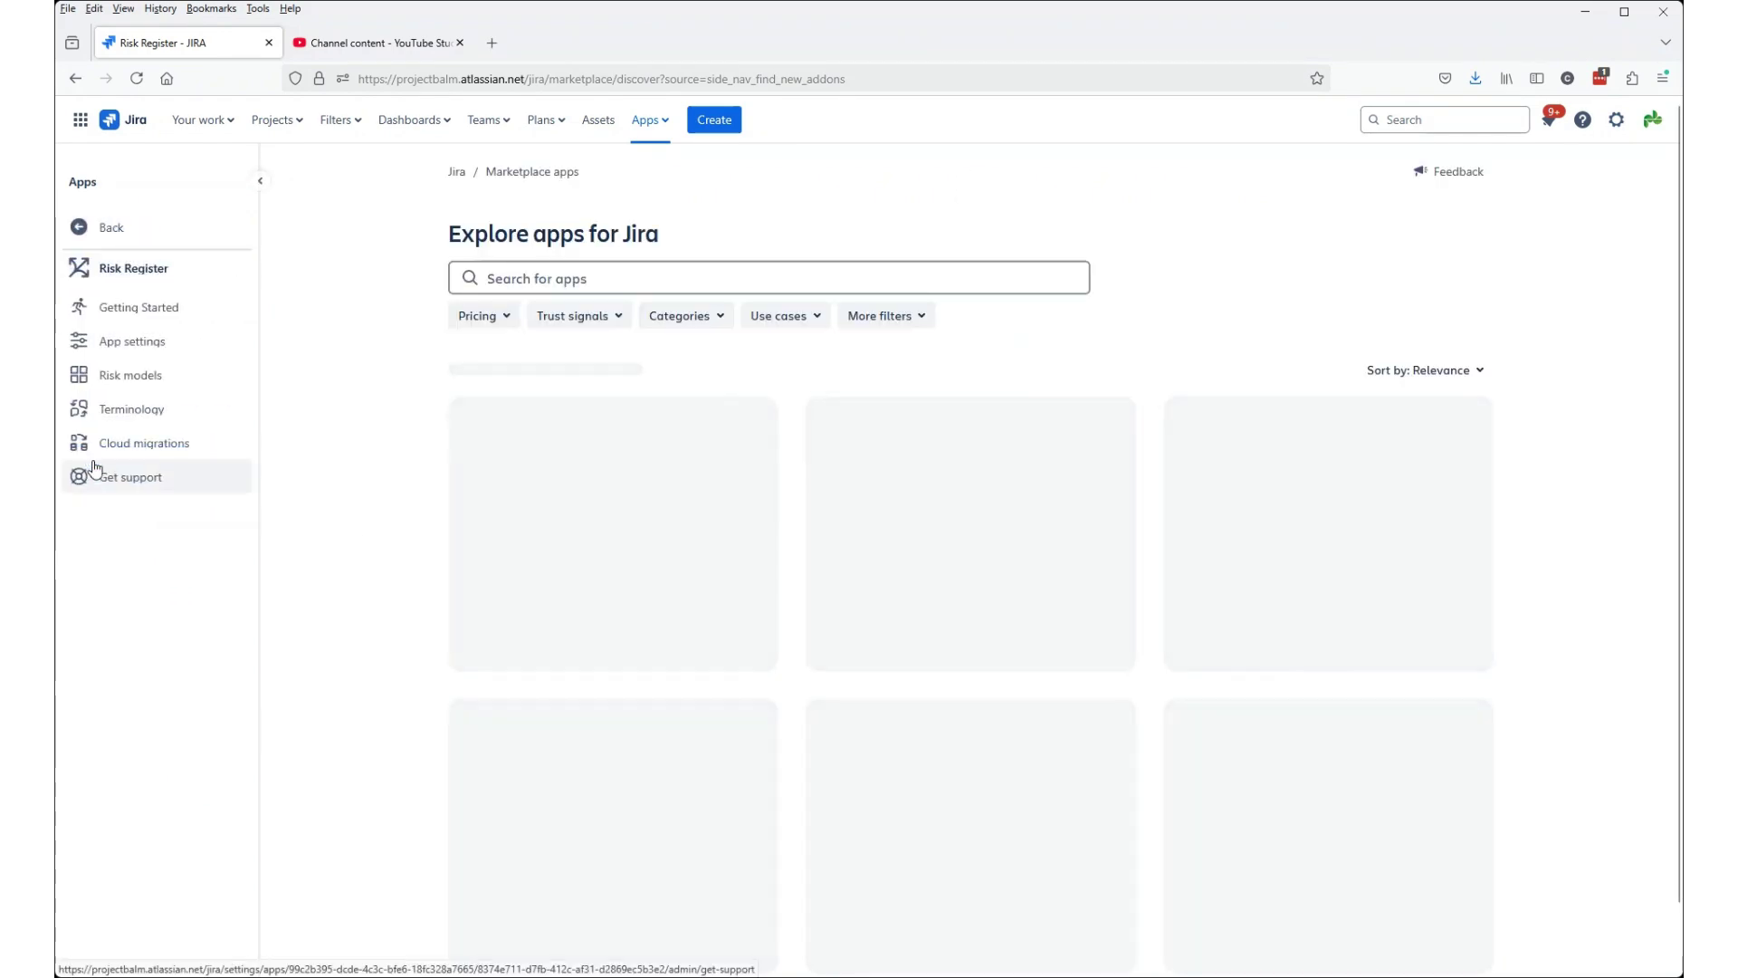
click(149, 375)
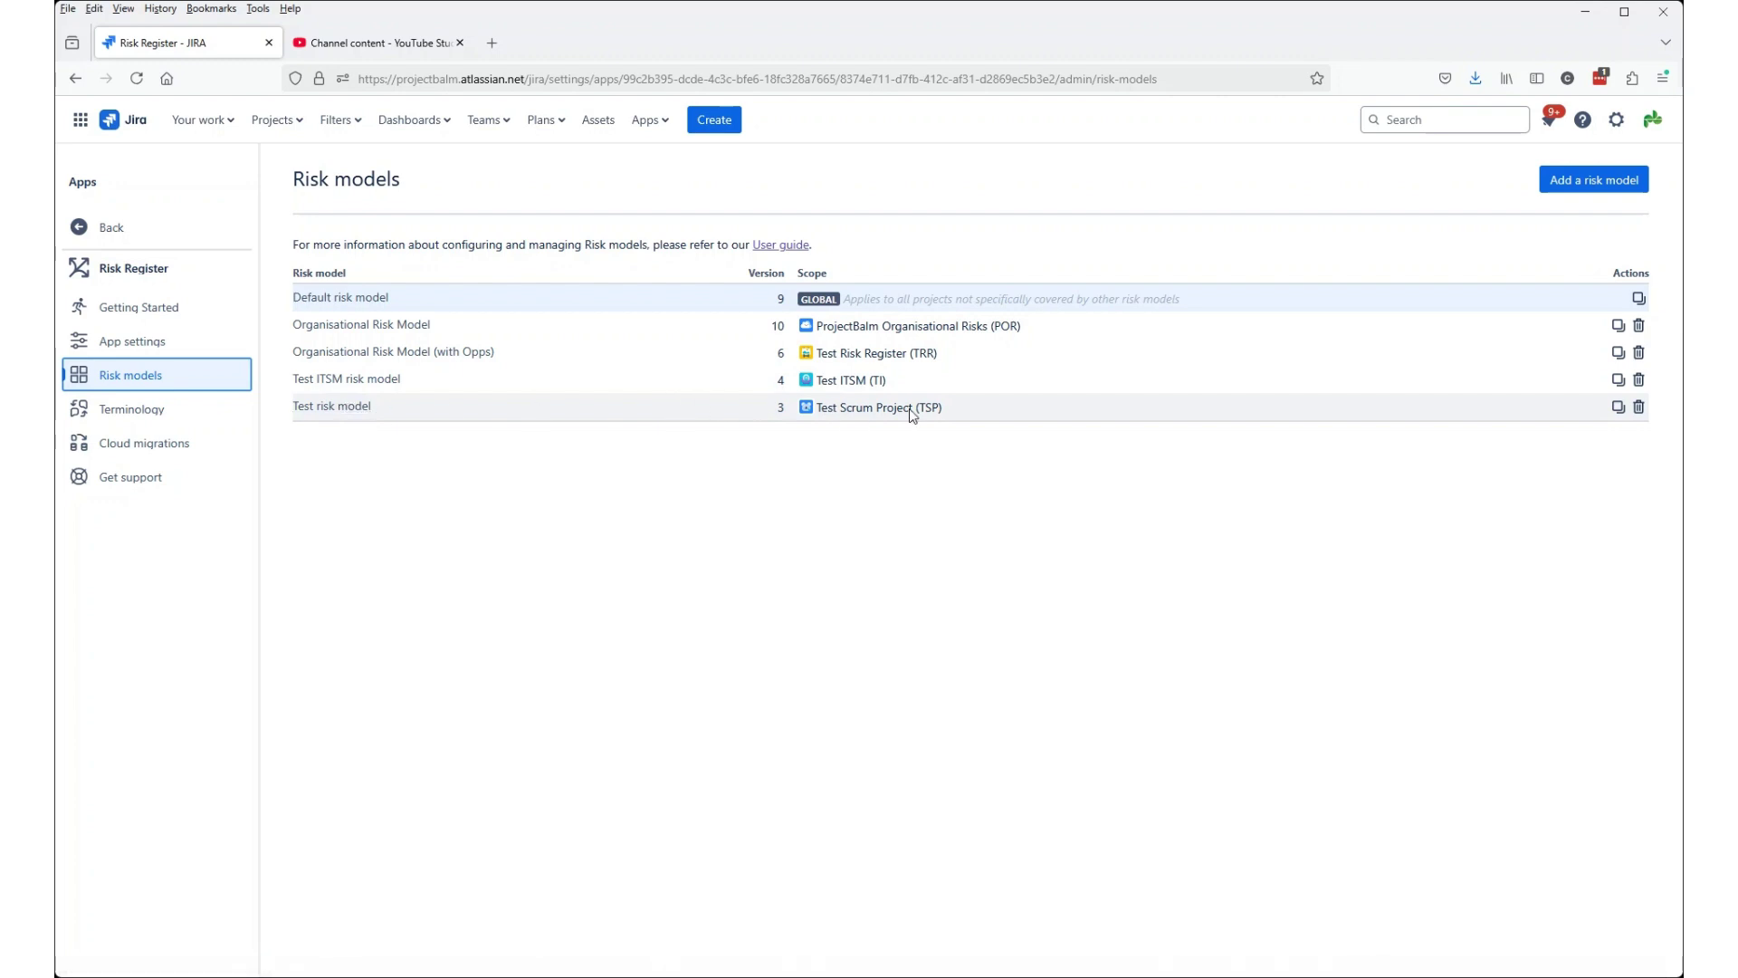
click(334, 409)
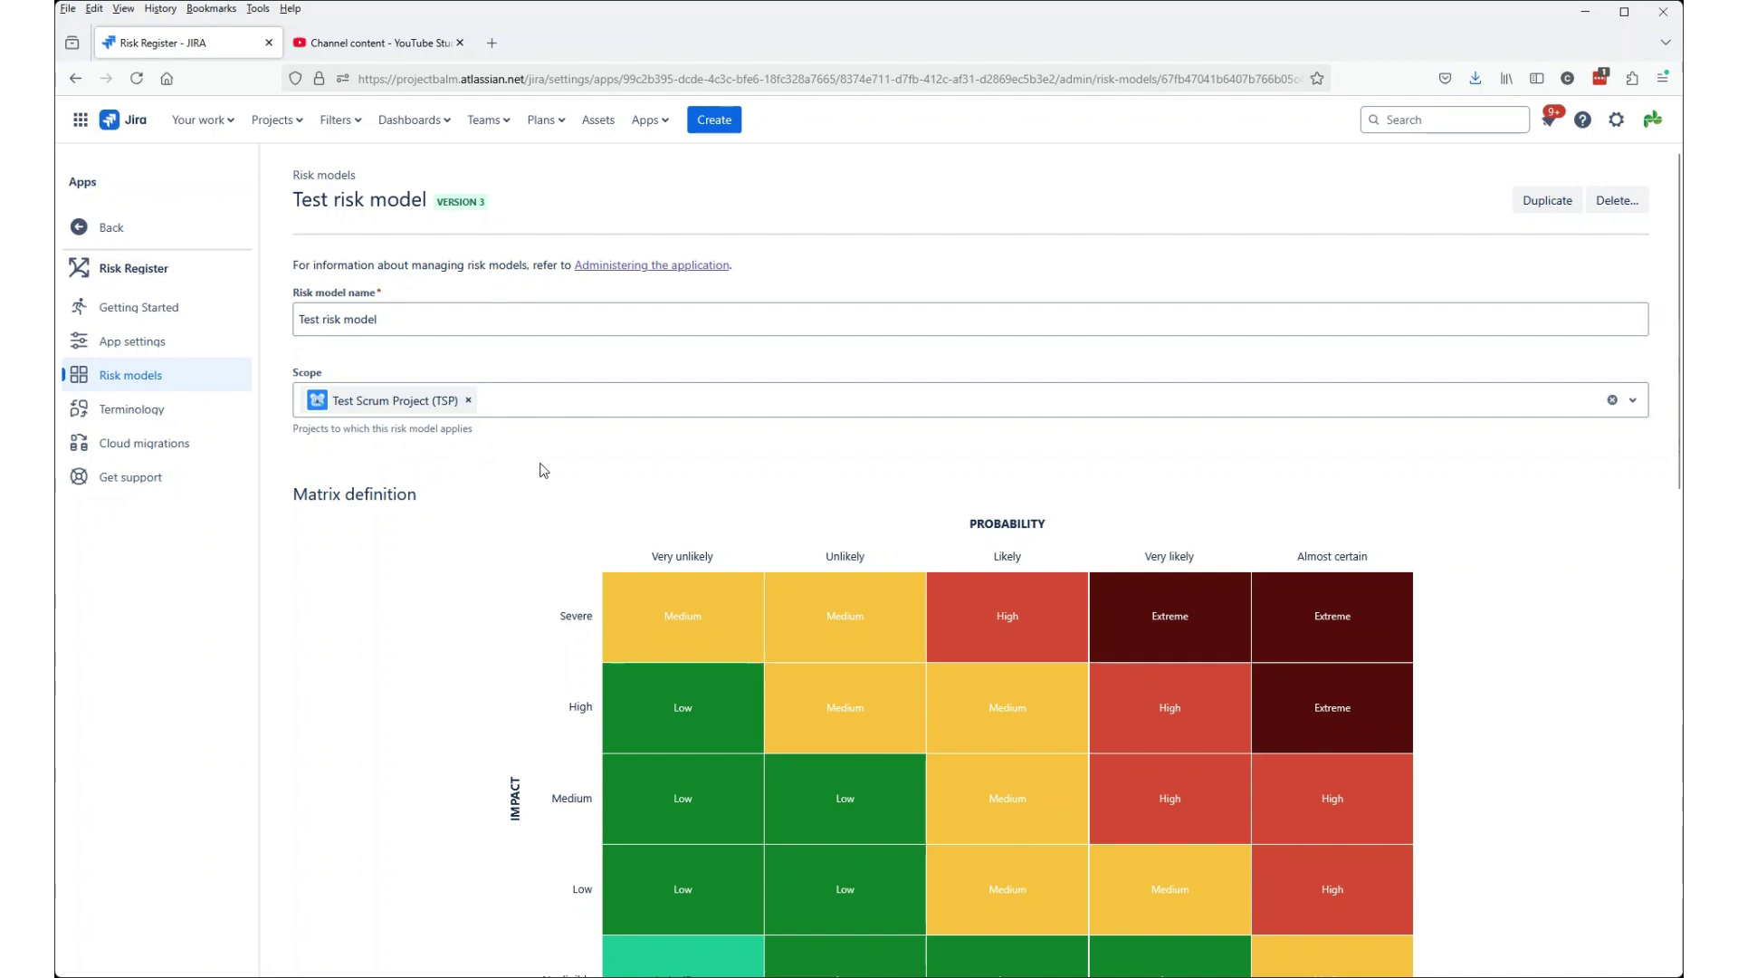
Review the risk model's matrix definition, levels of risk, impacts and probabilities.
scroll(543, 470, down, 2)
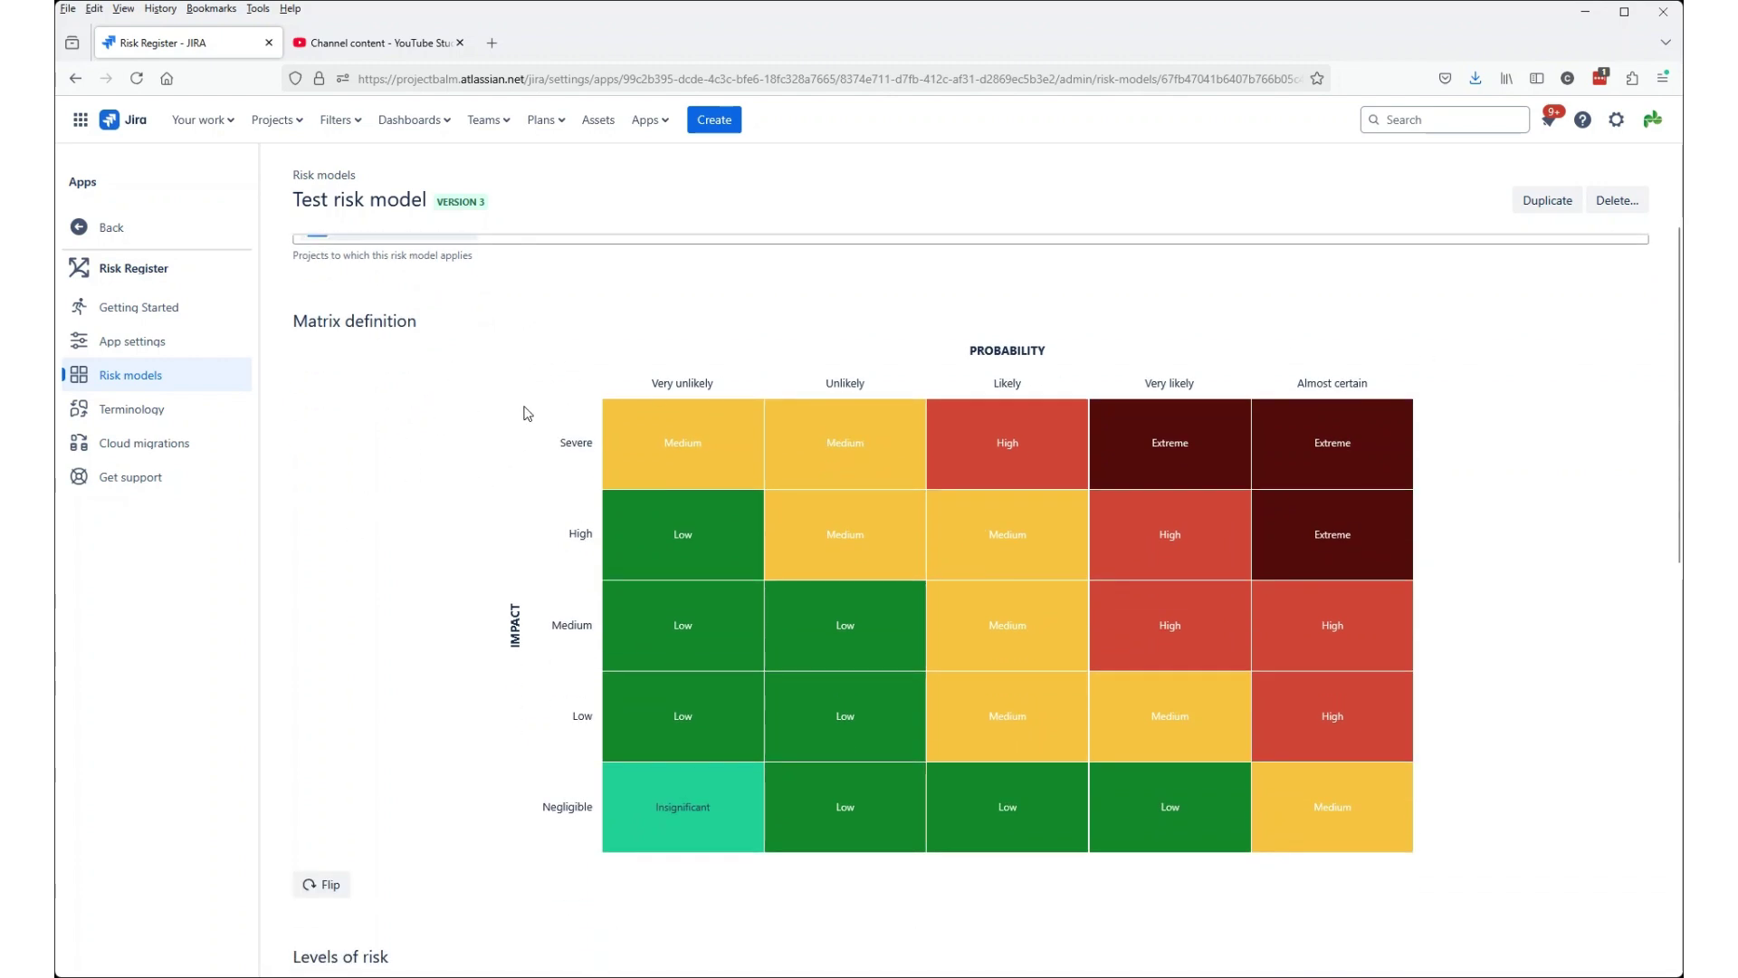
scroll(501, 416, down, 8)
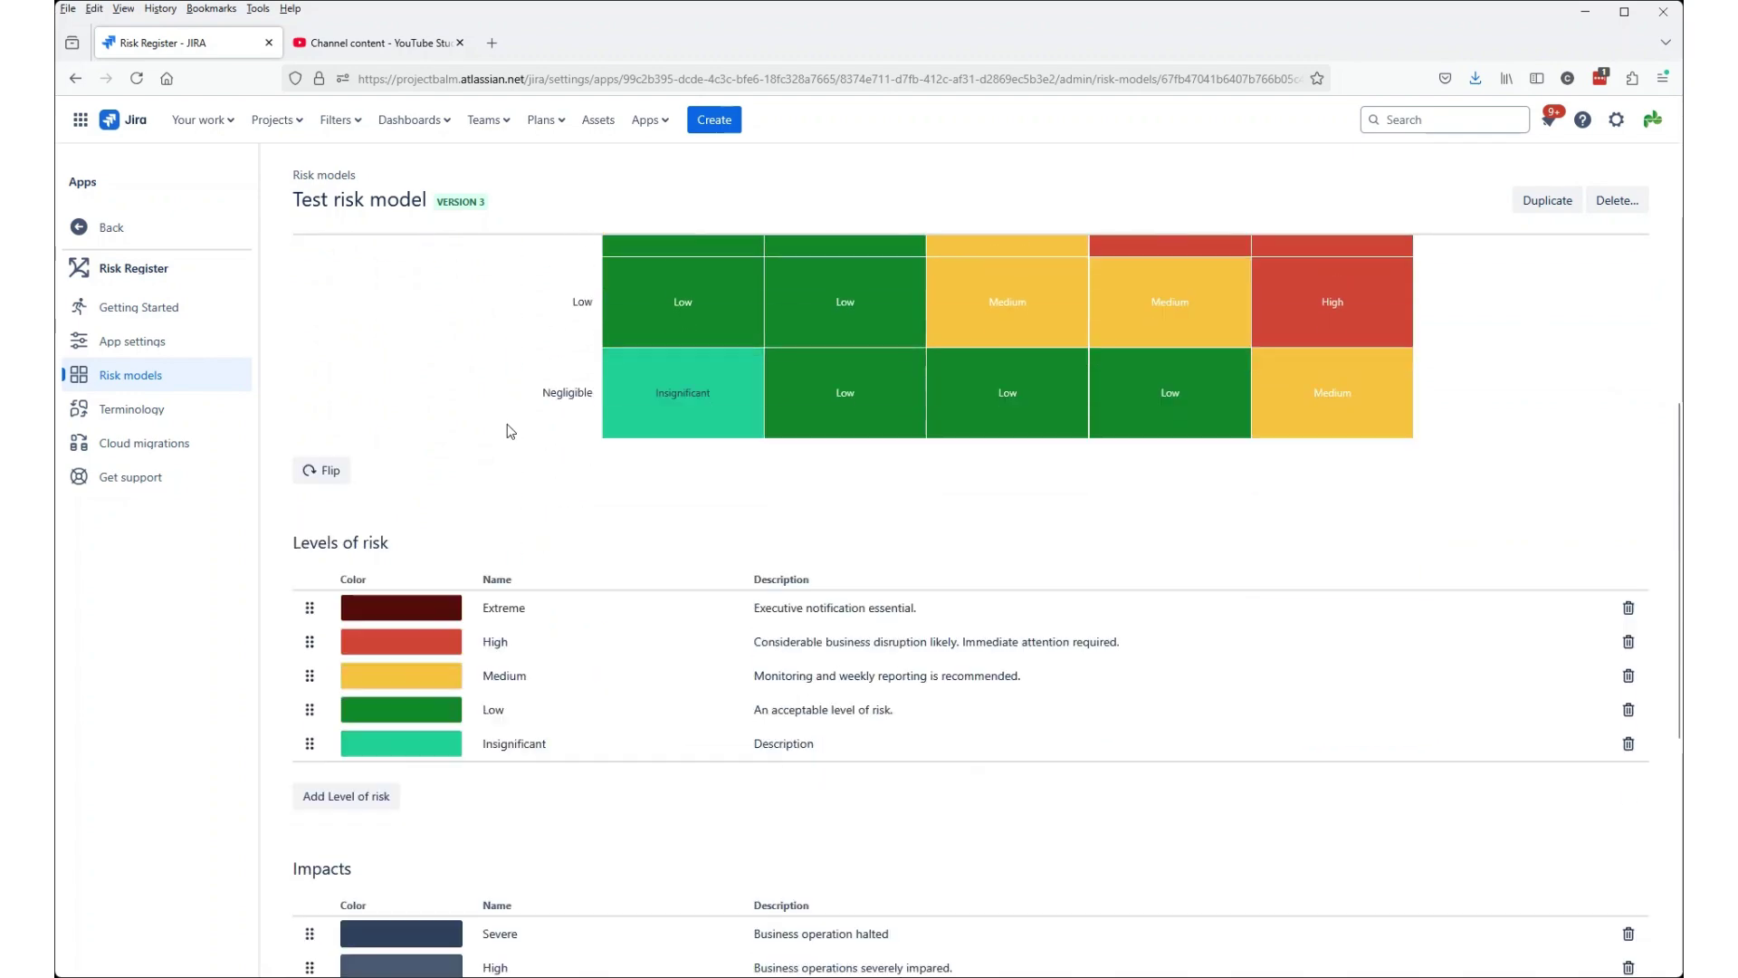
scroll(1001, 490, down, 1)
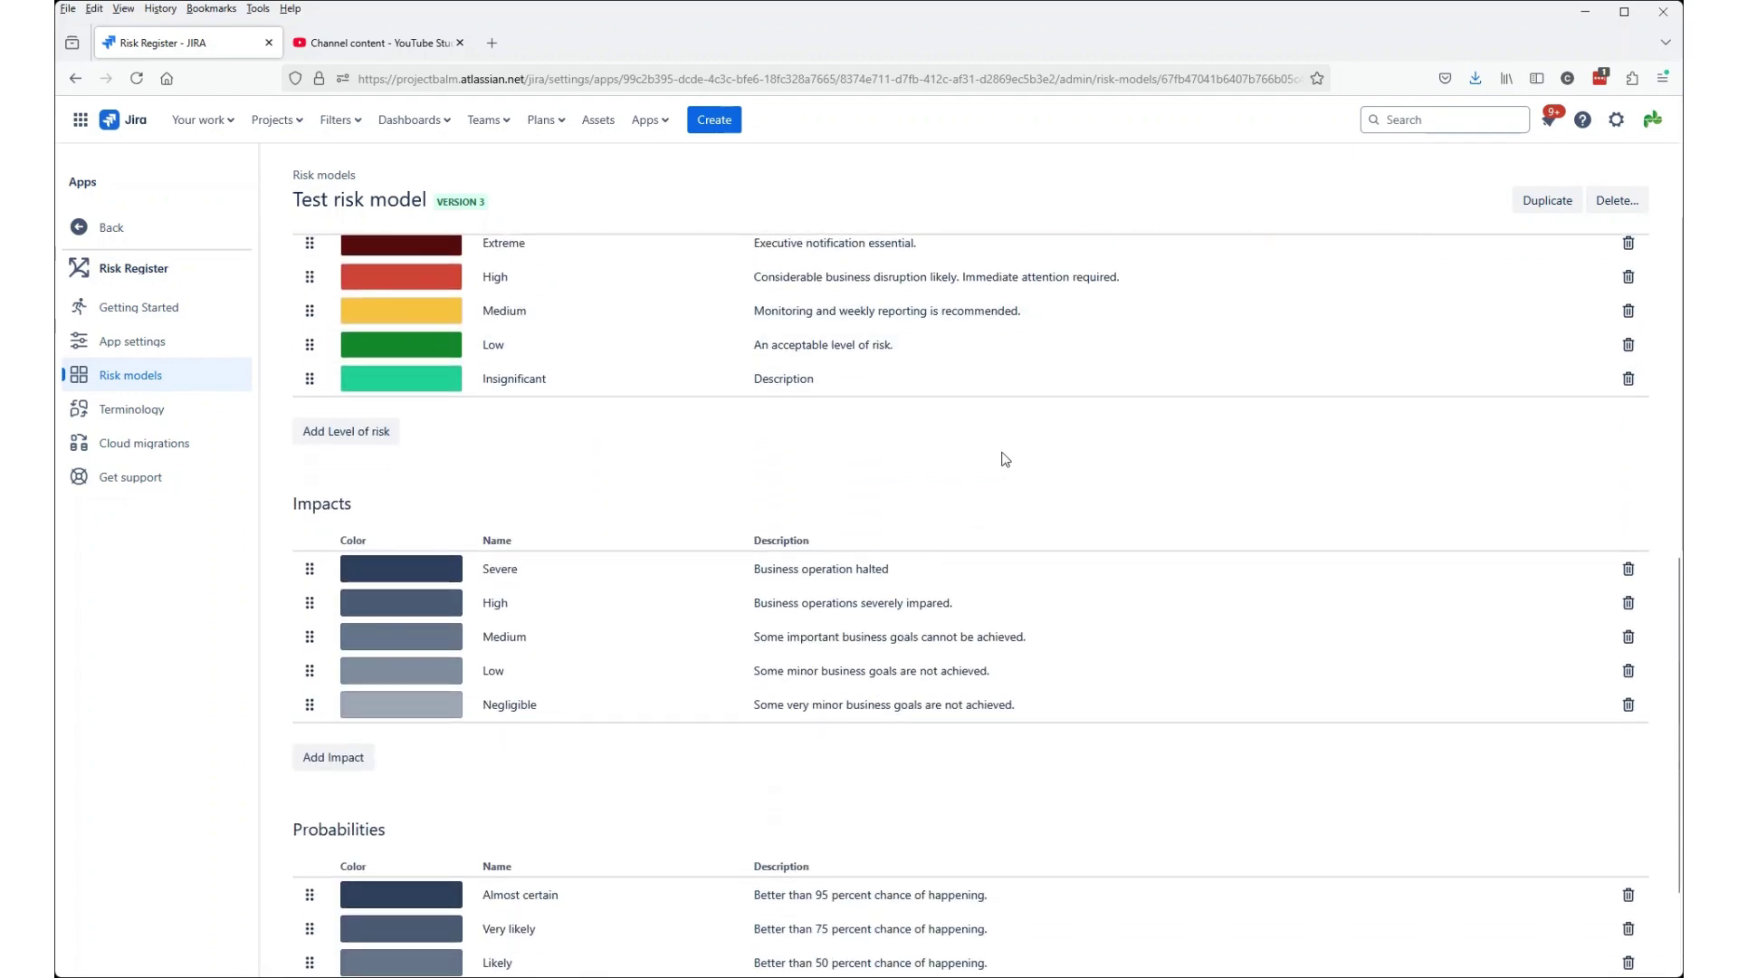
scroll(1003, 462, down, 2)
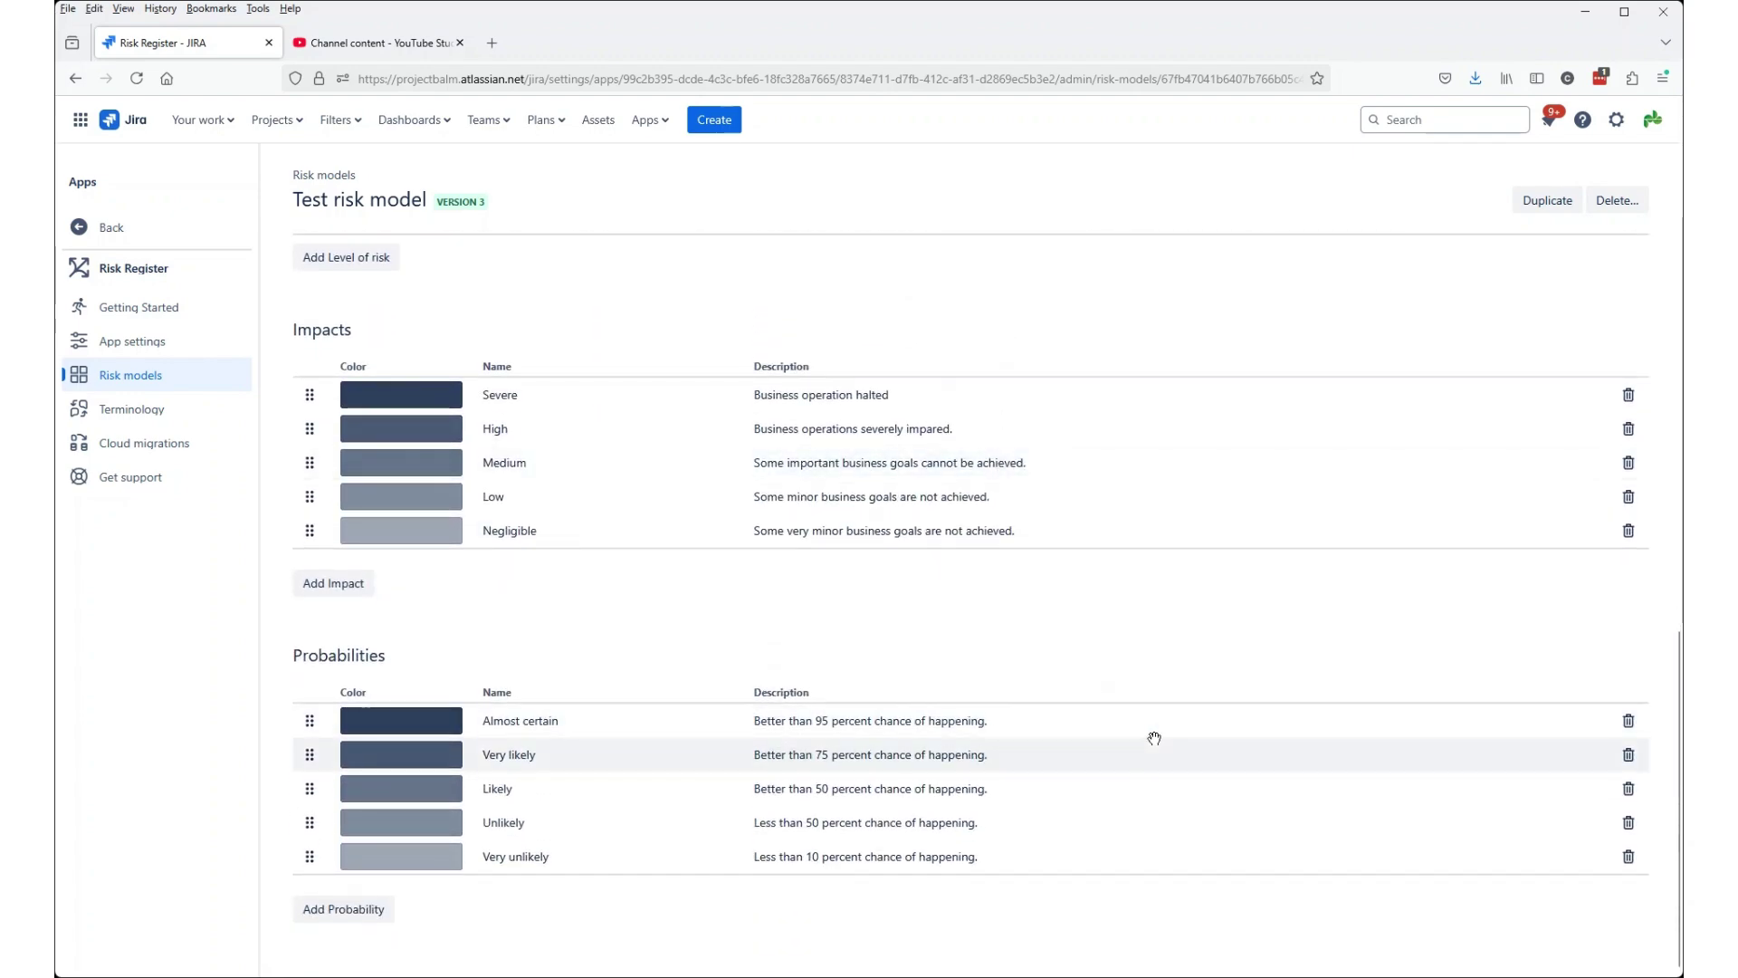
scroll(1154, 736, up, 1)
scroll(1154, 736, up, 9)
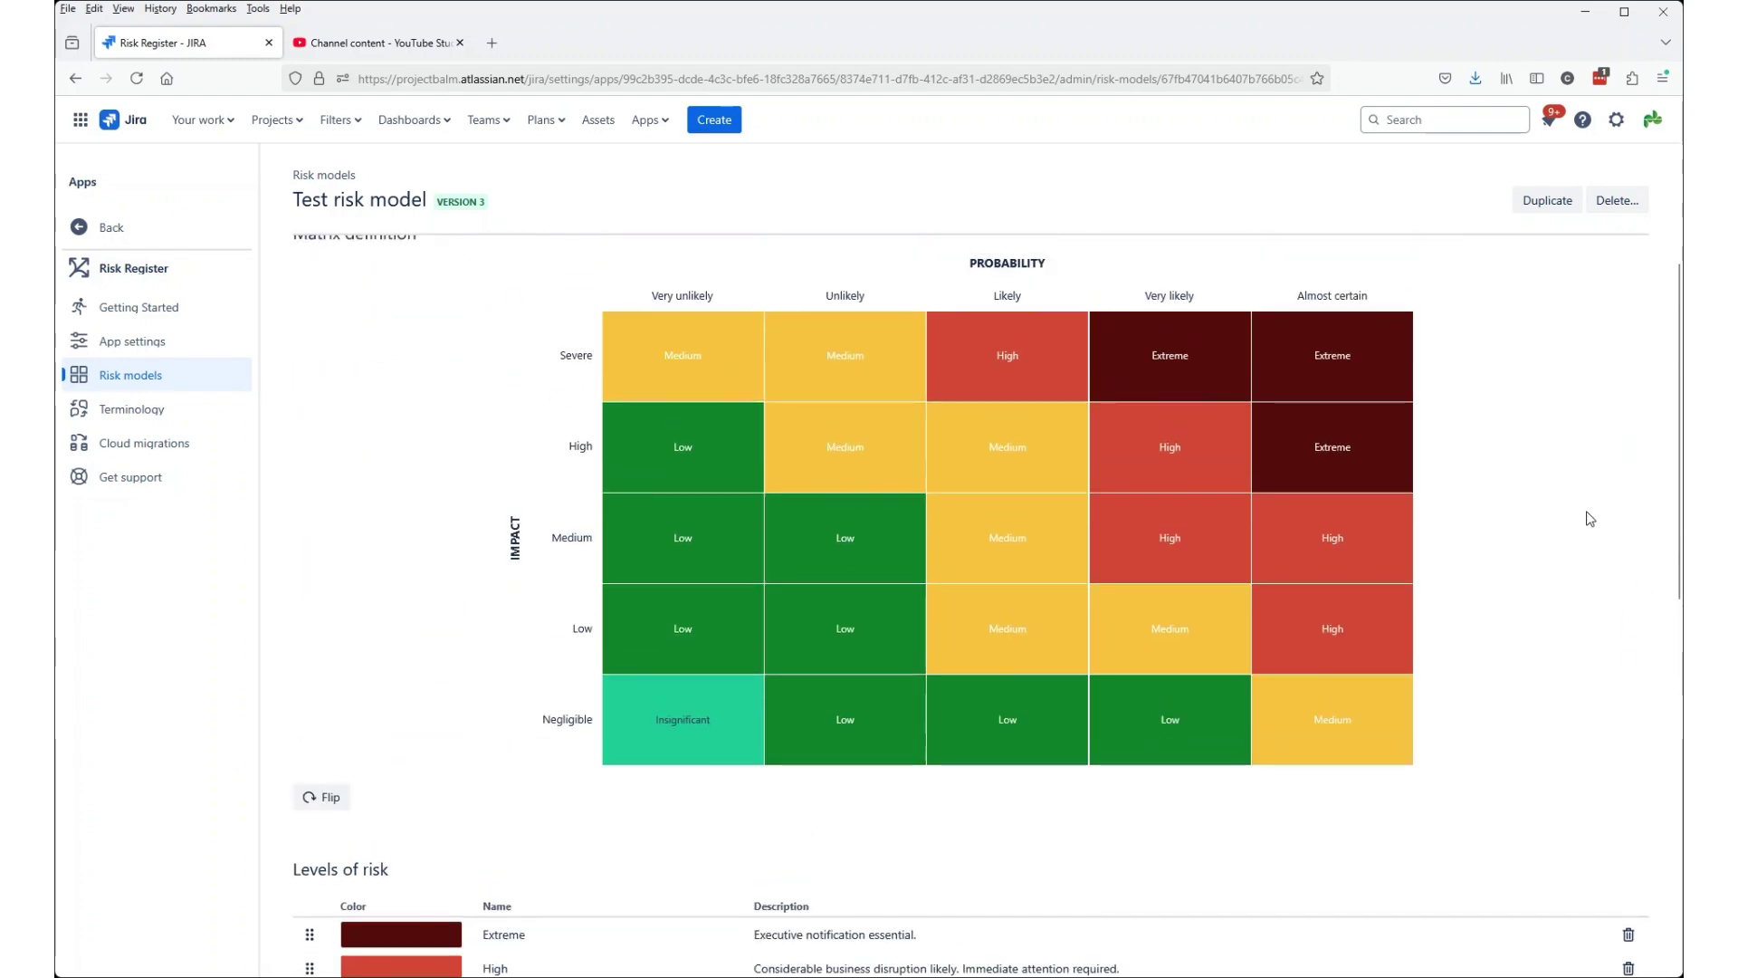
scroll(1590, 519, up, 3)
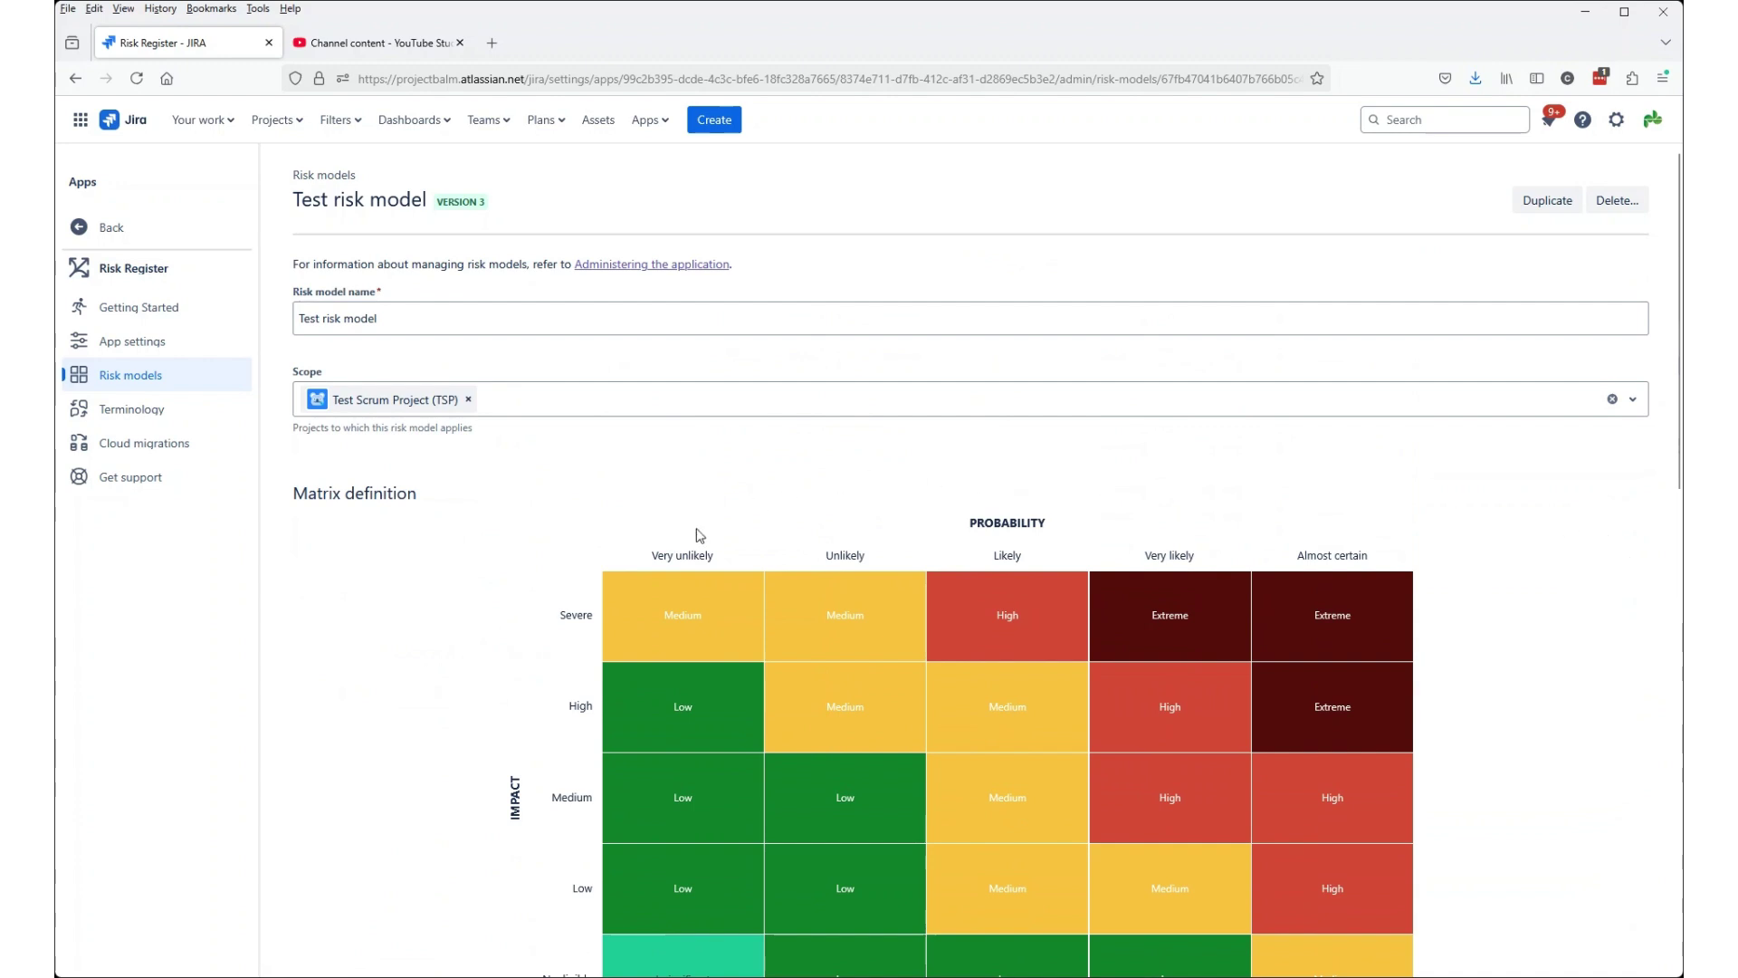
scroll(612, 738, down, 2)
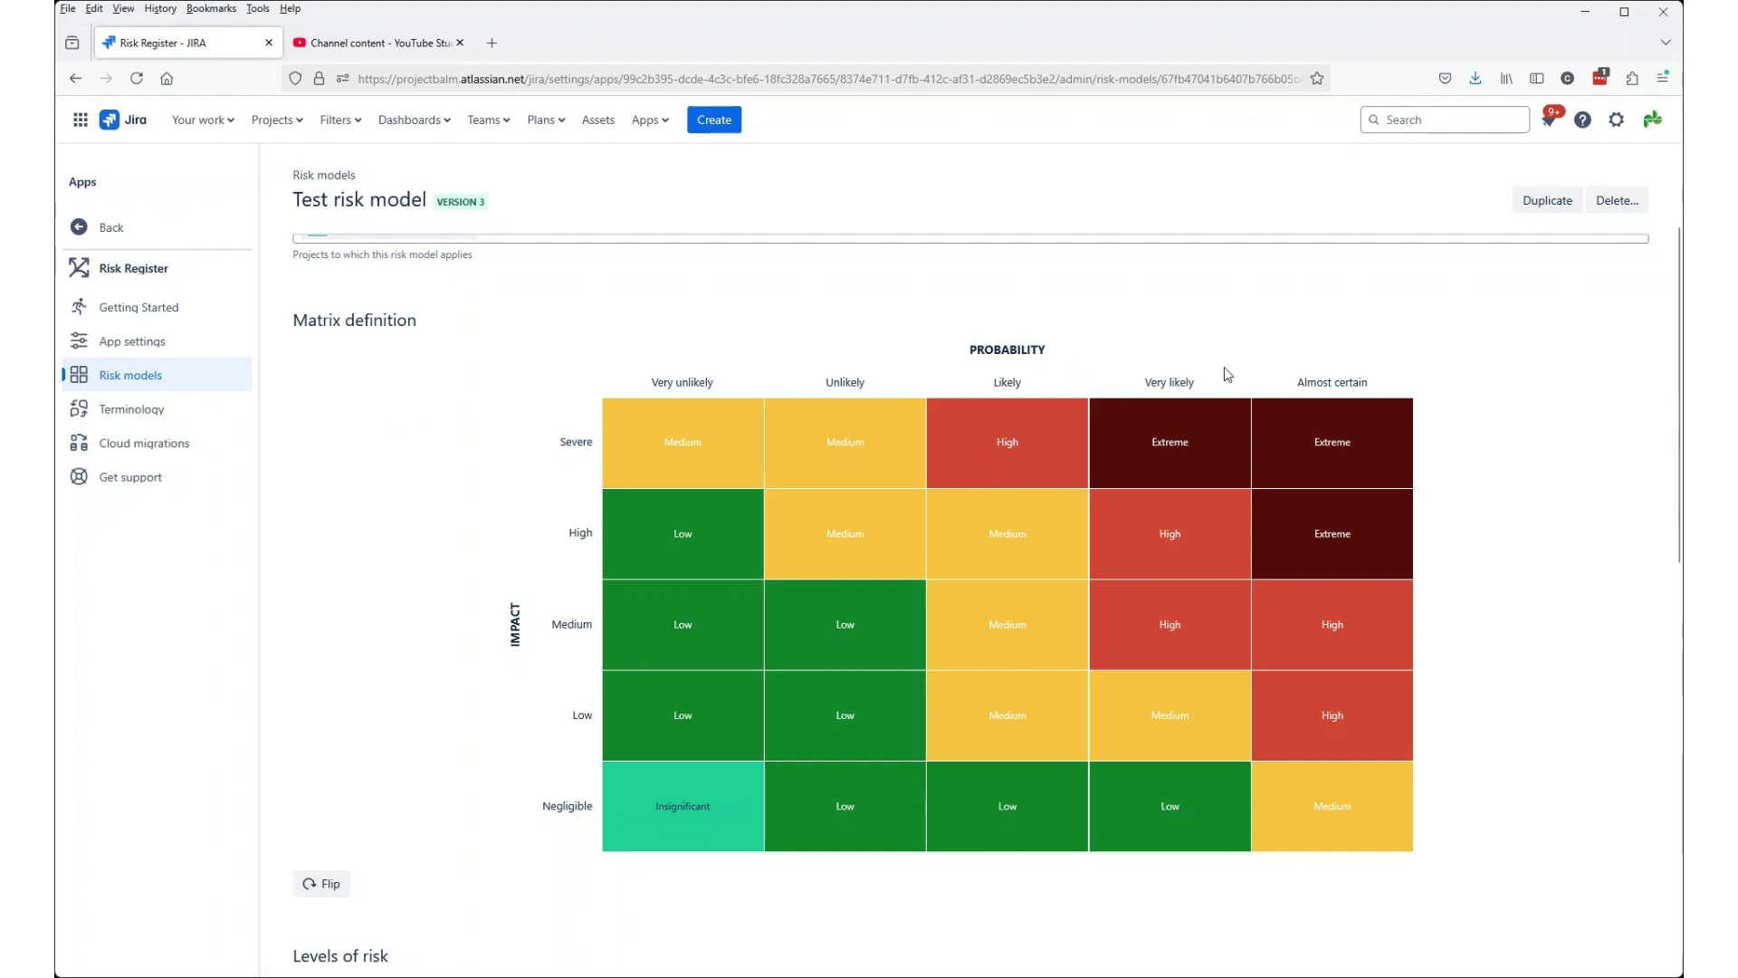
Add two new probabilities to the Test risk model.
scroll(404, 469, down, 10)
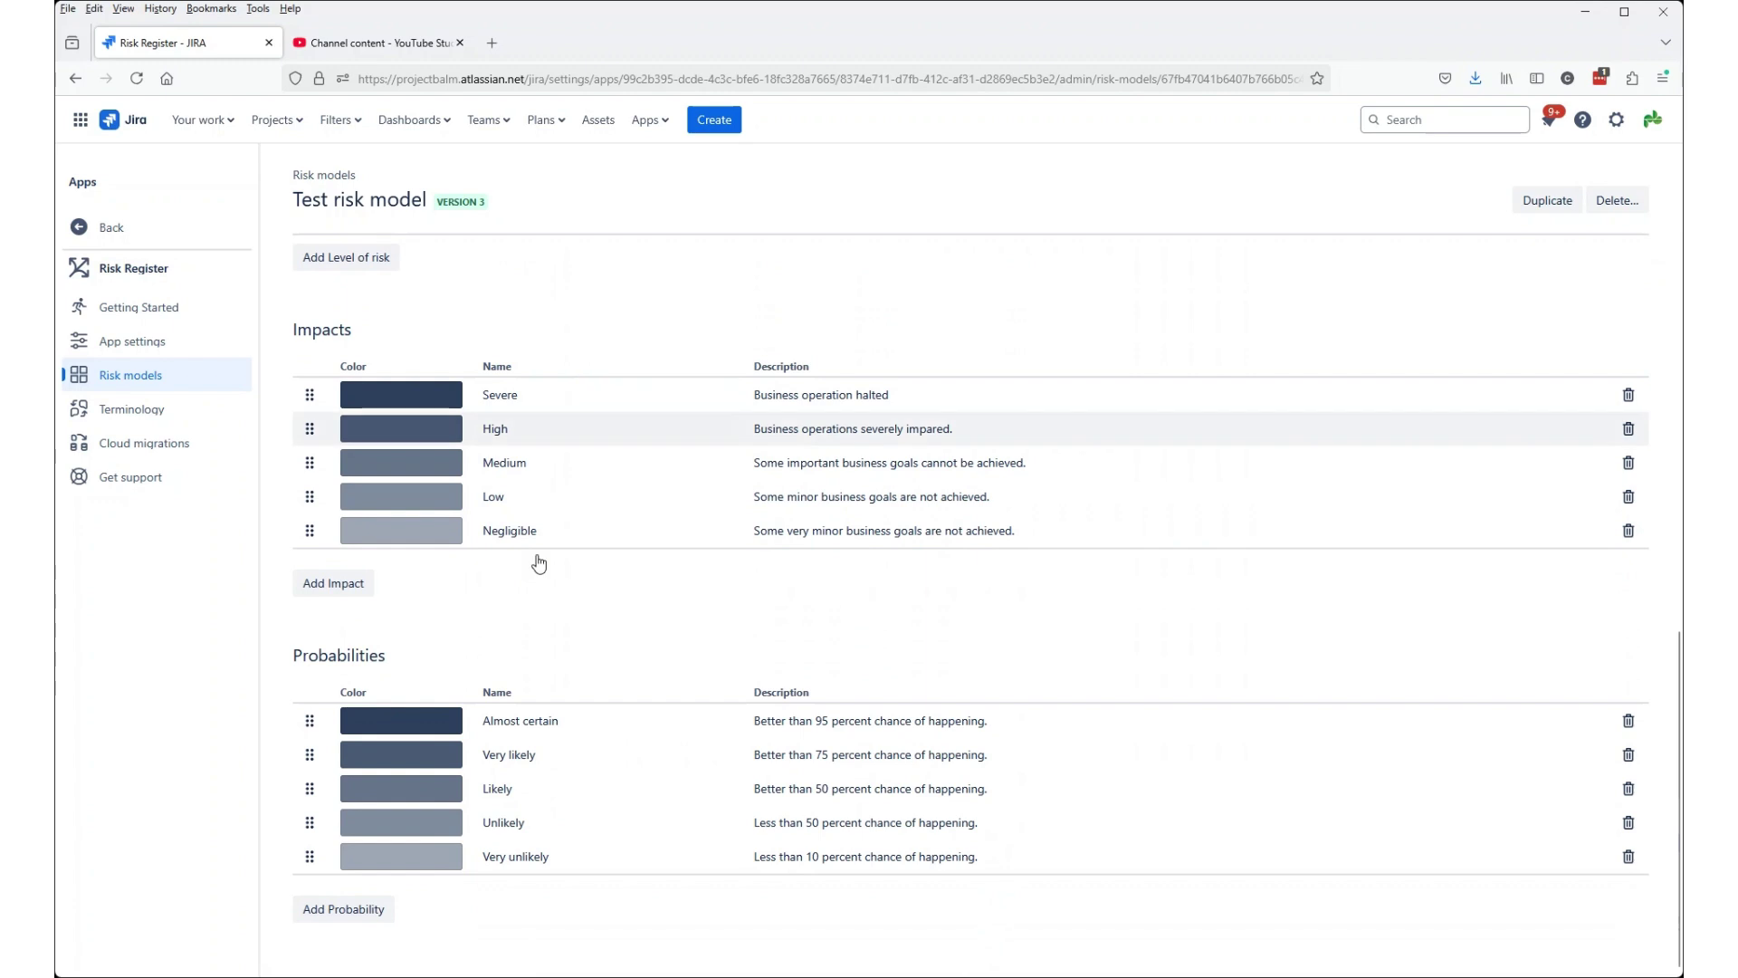
click(345, 912)
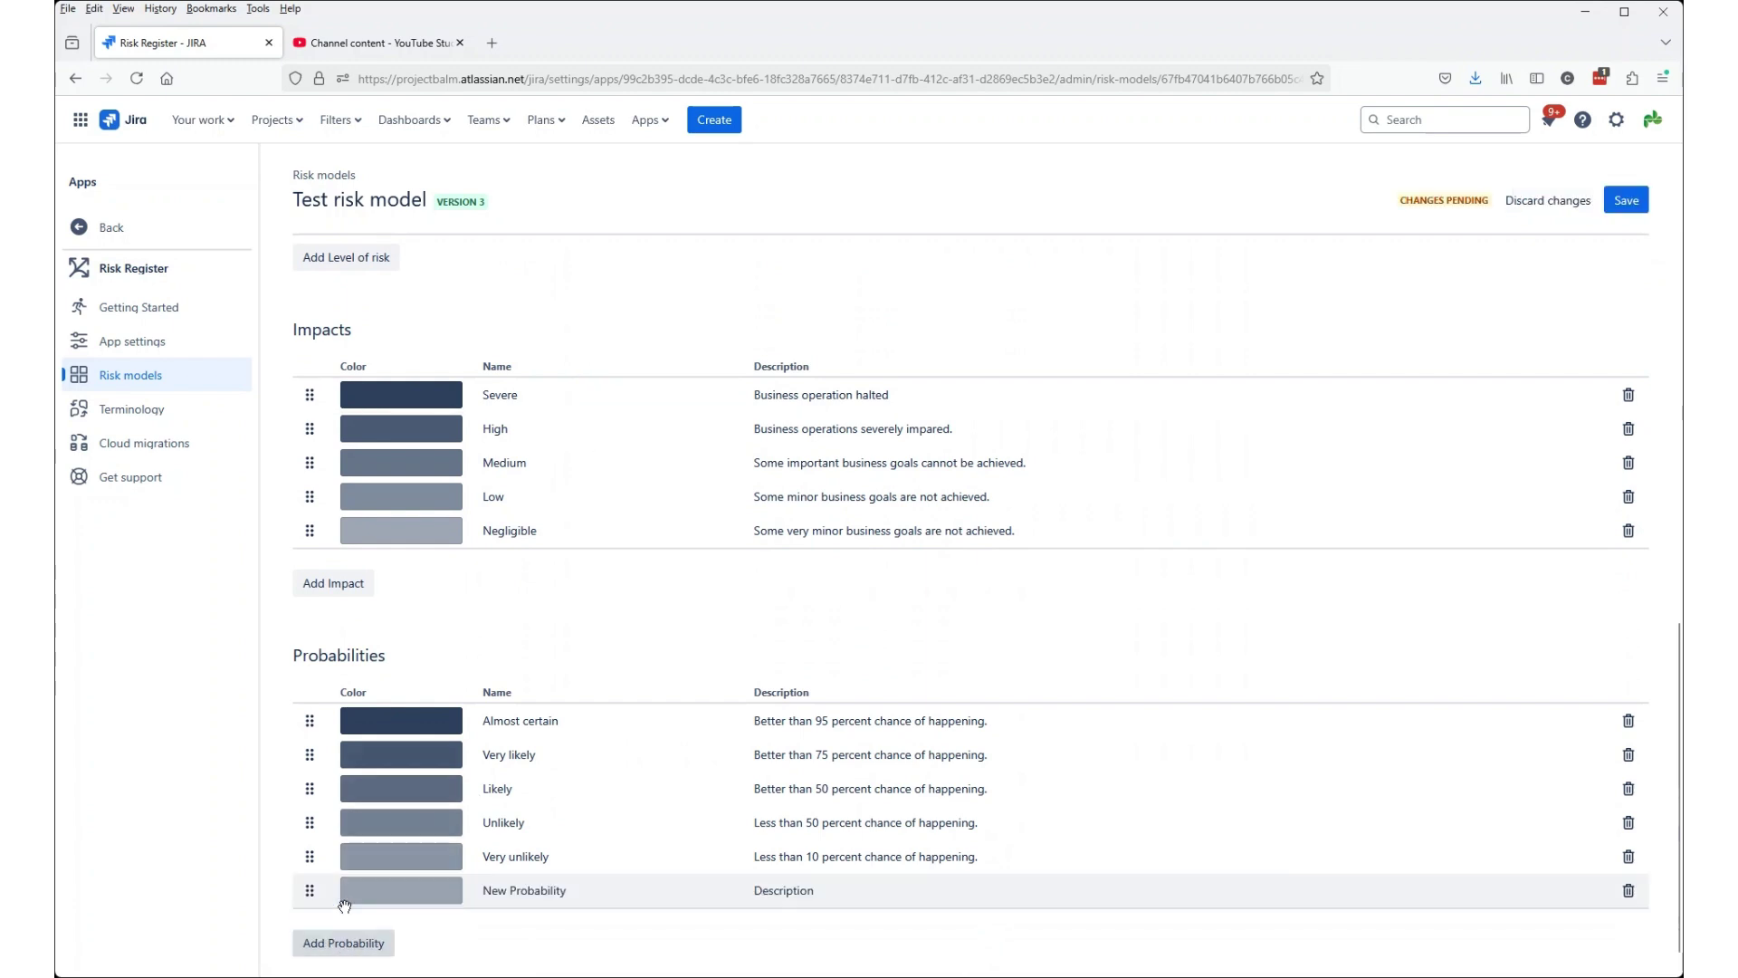
click(352, 944)
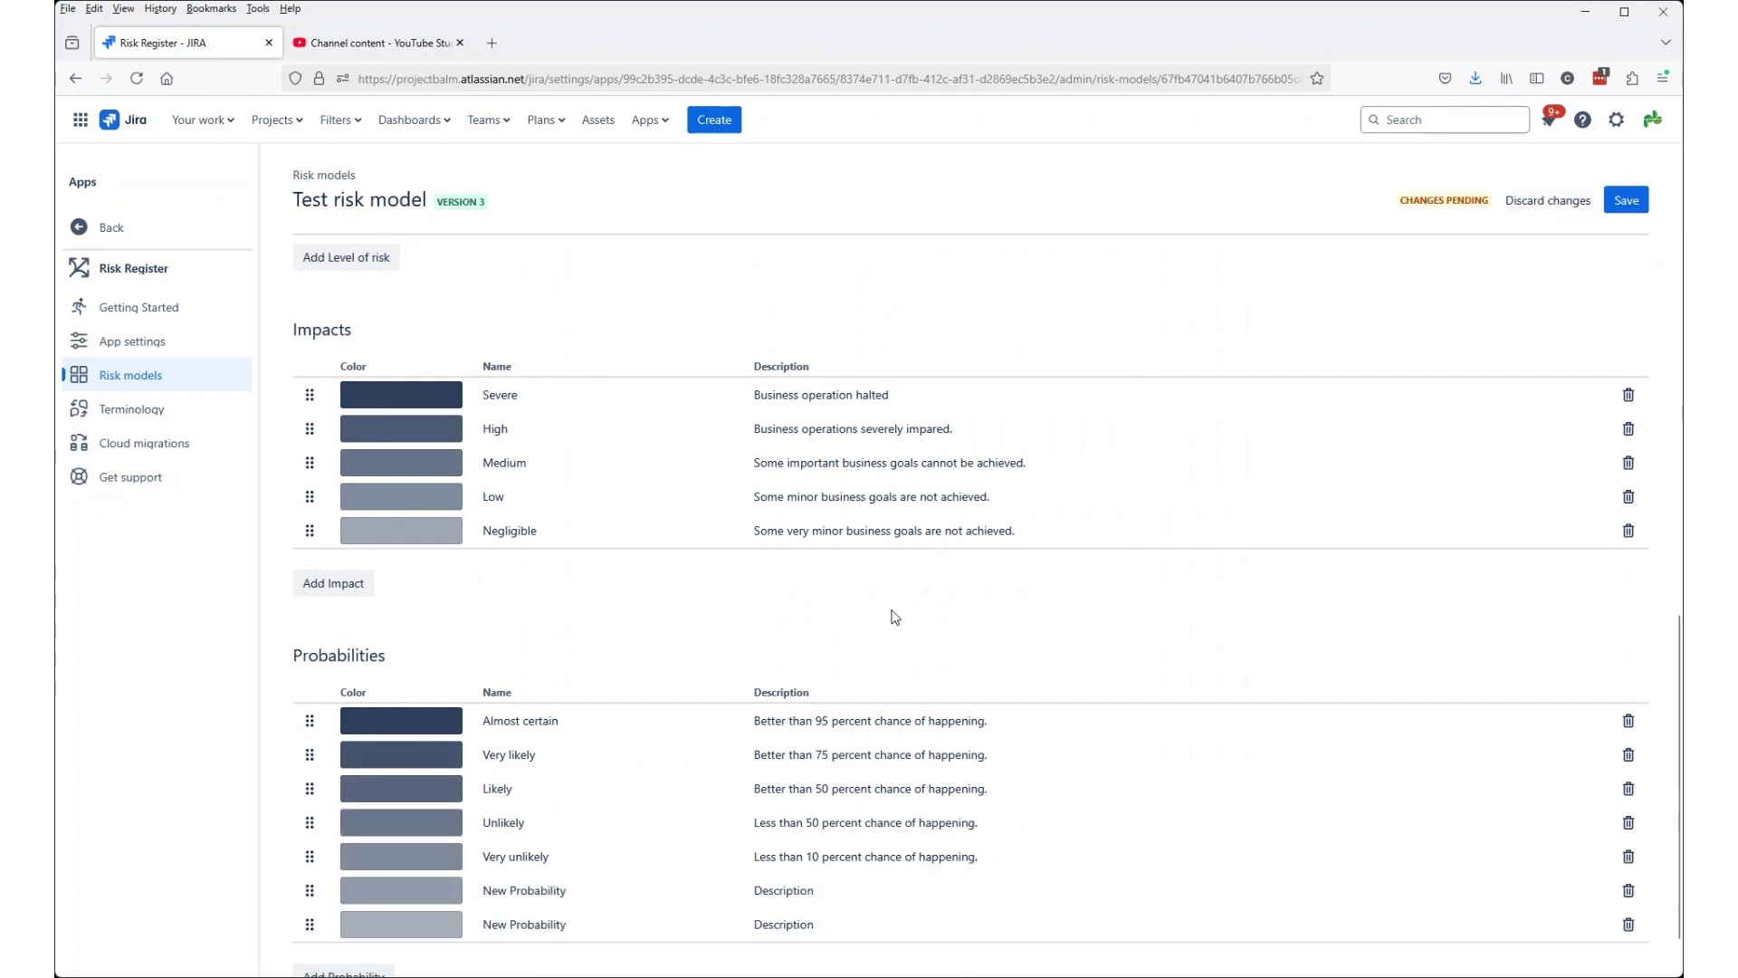
scroll(892, 613, down, 1)
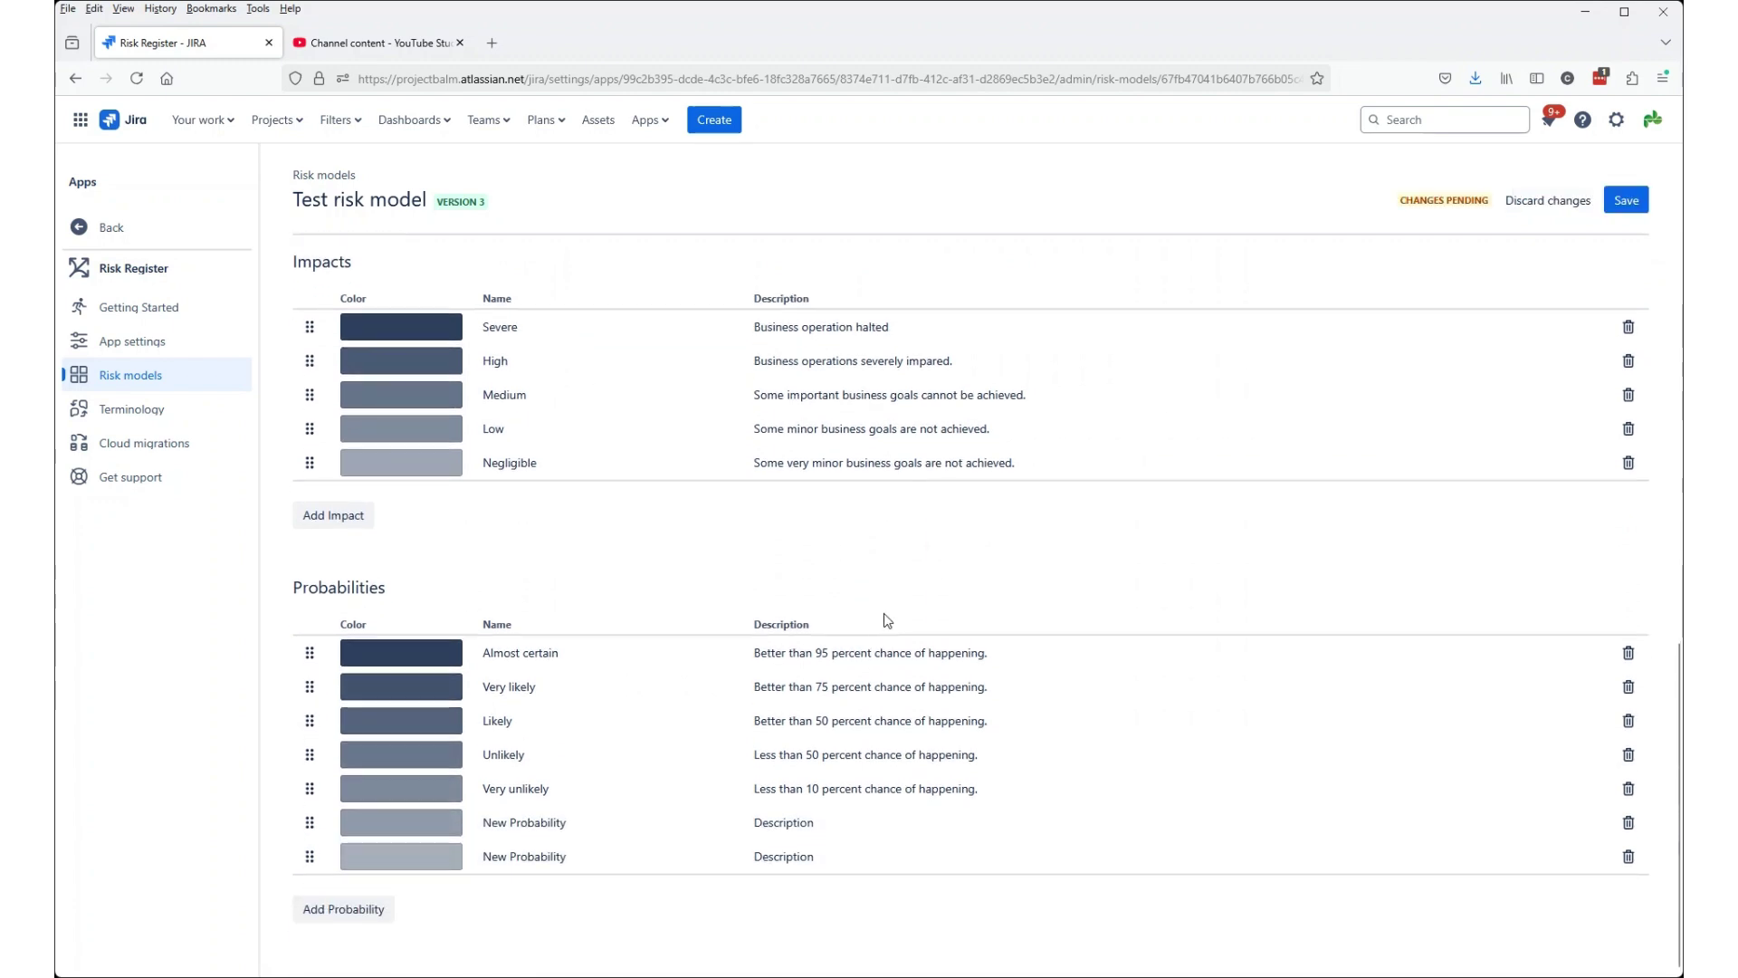
Clear the default name of the first newly added probability.
click(536, 826)
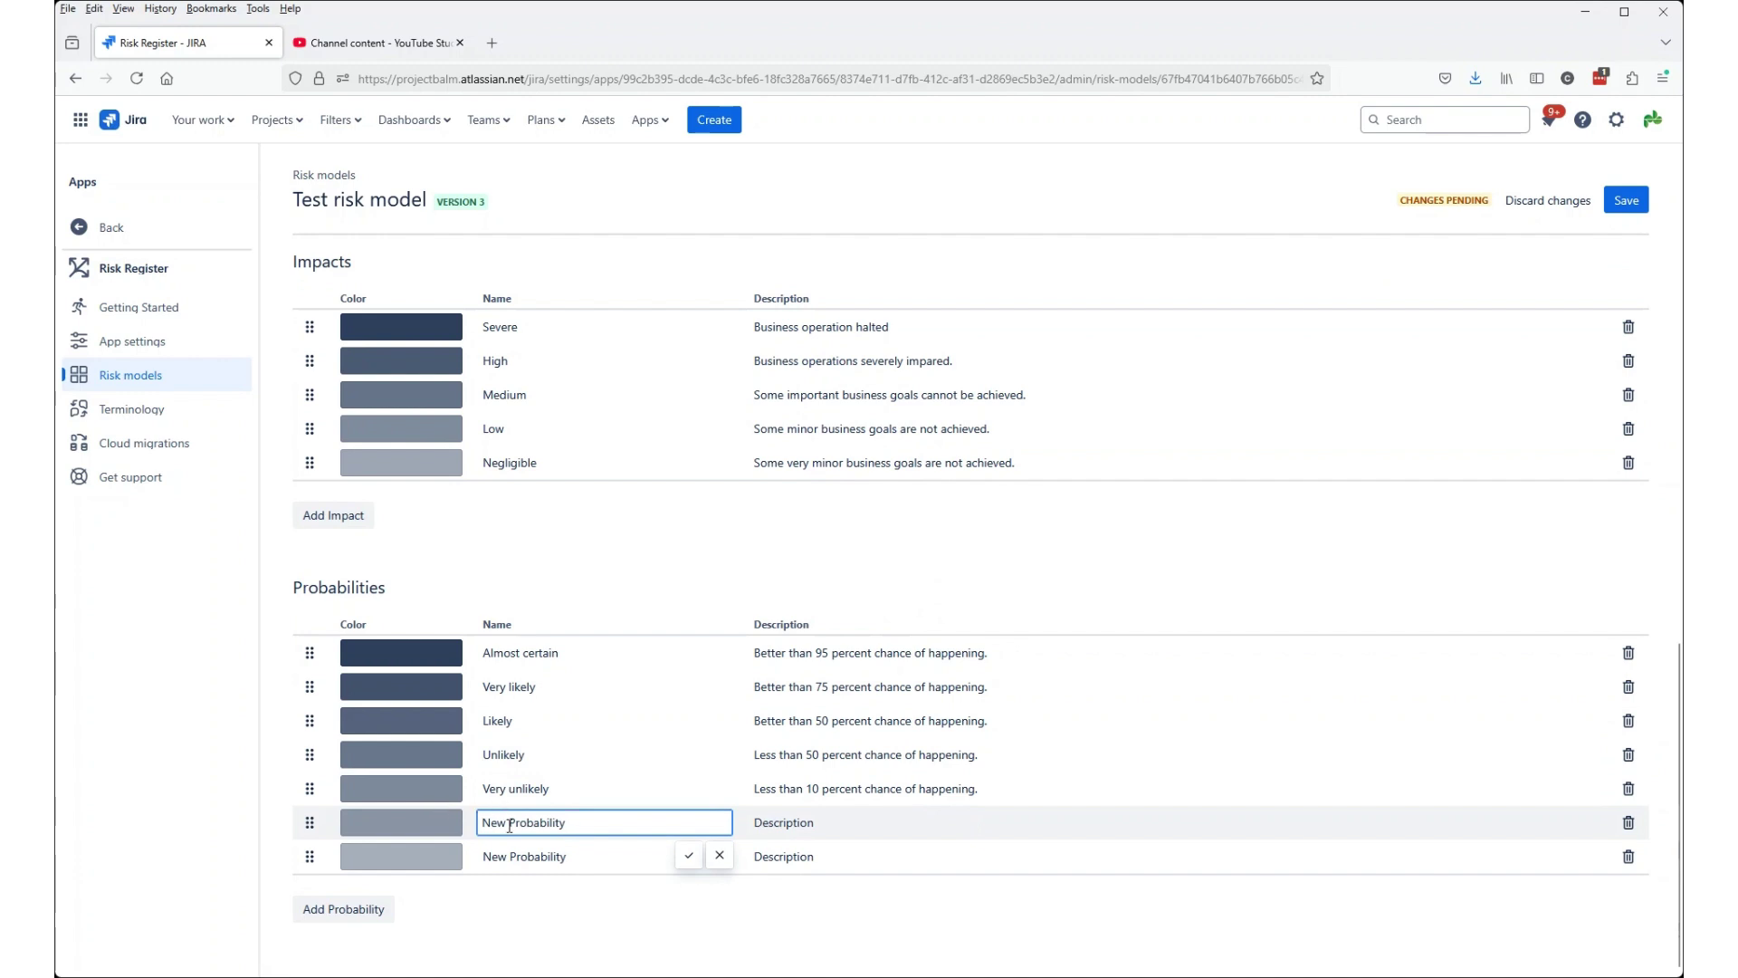
key(BackSpace)
key(BackSpace)
key(BackSpace)
key(BackSpace)
key(BackSpace)
key(BackSpace)
key(BackSpace)
key(BackSpace)
key(BackSpace)
key(BackSpace)
key(BackSpace)
key(BackSpace)
key(BackSpace)
text(Almost )
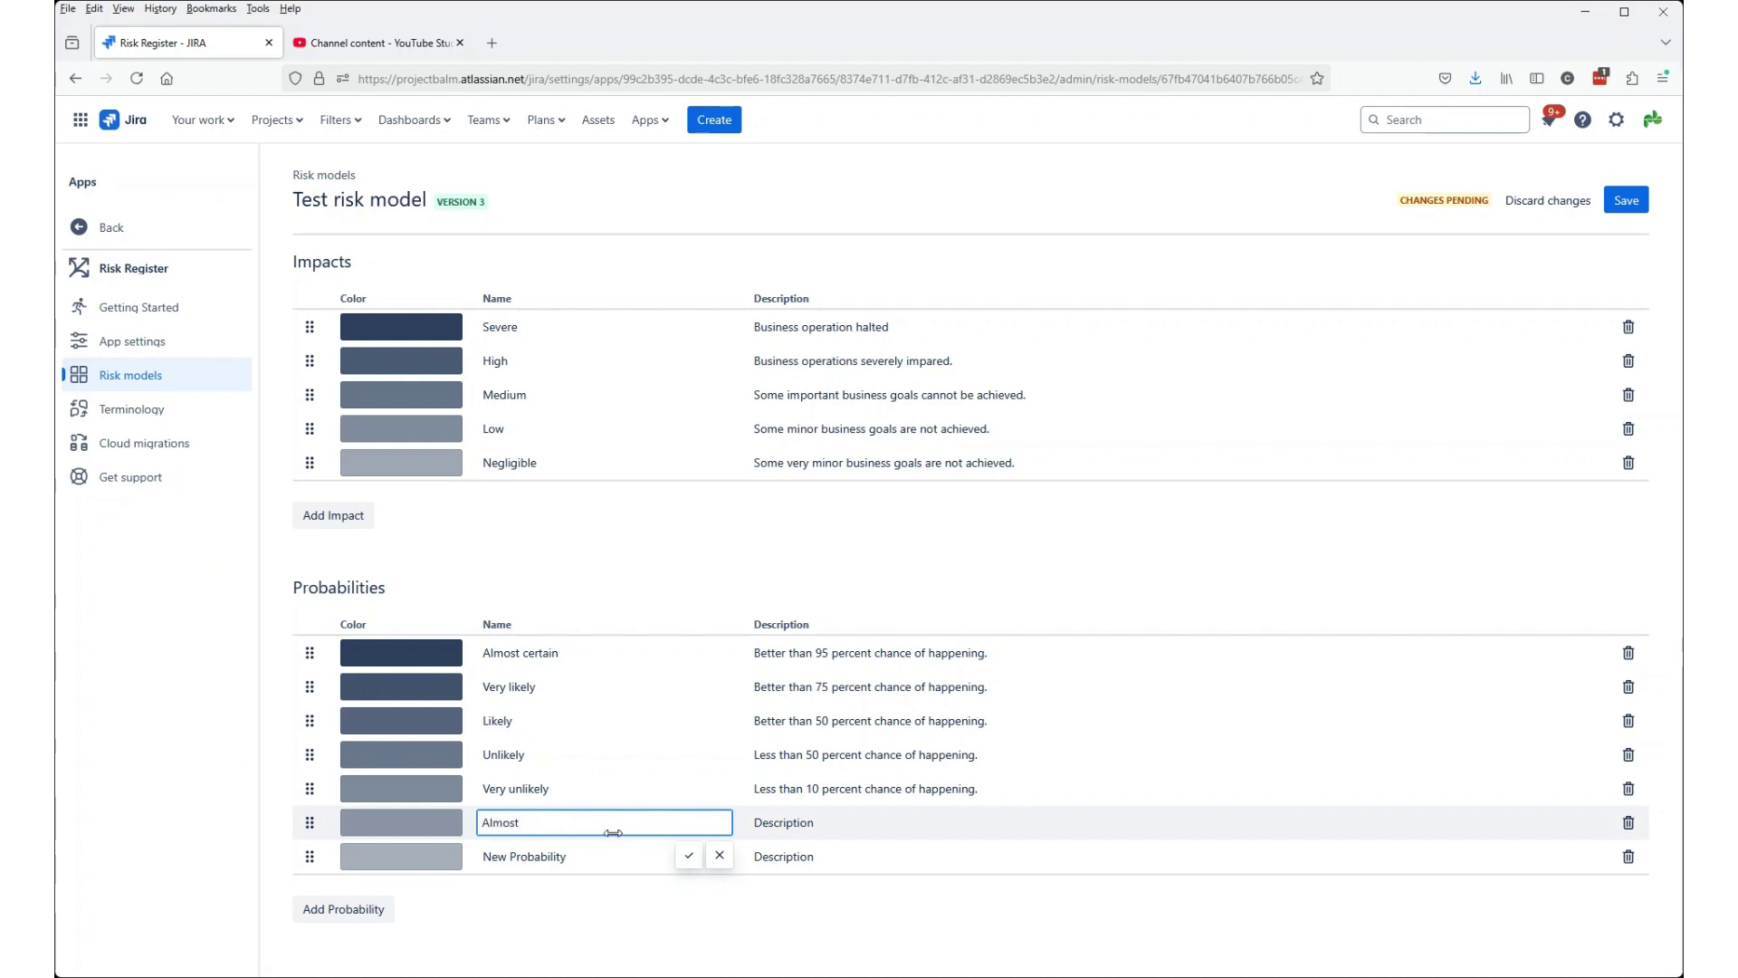
text(Cer)
key(BackSpace)
key(BackSpace)
key(BackSpace)
key(BackSpace)
key(BackSpace)
key(BackSpace)
key(BackSpace)
key(BackSpace)
key(BackSpace)
Name the first new probability "Inevitable" and move it above Almost certain in the probabilities list.
text(Inevitable)
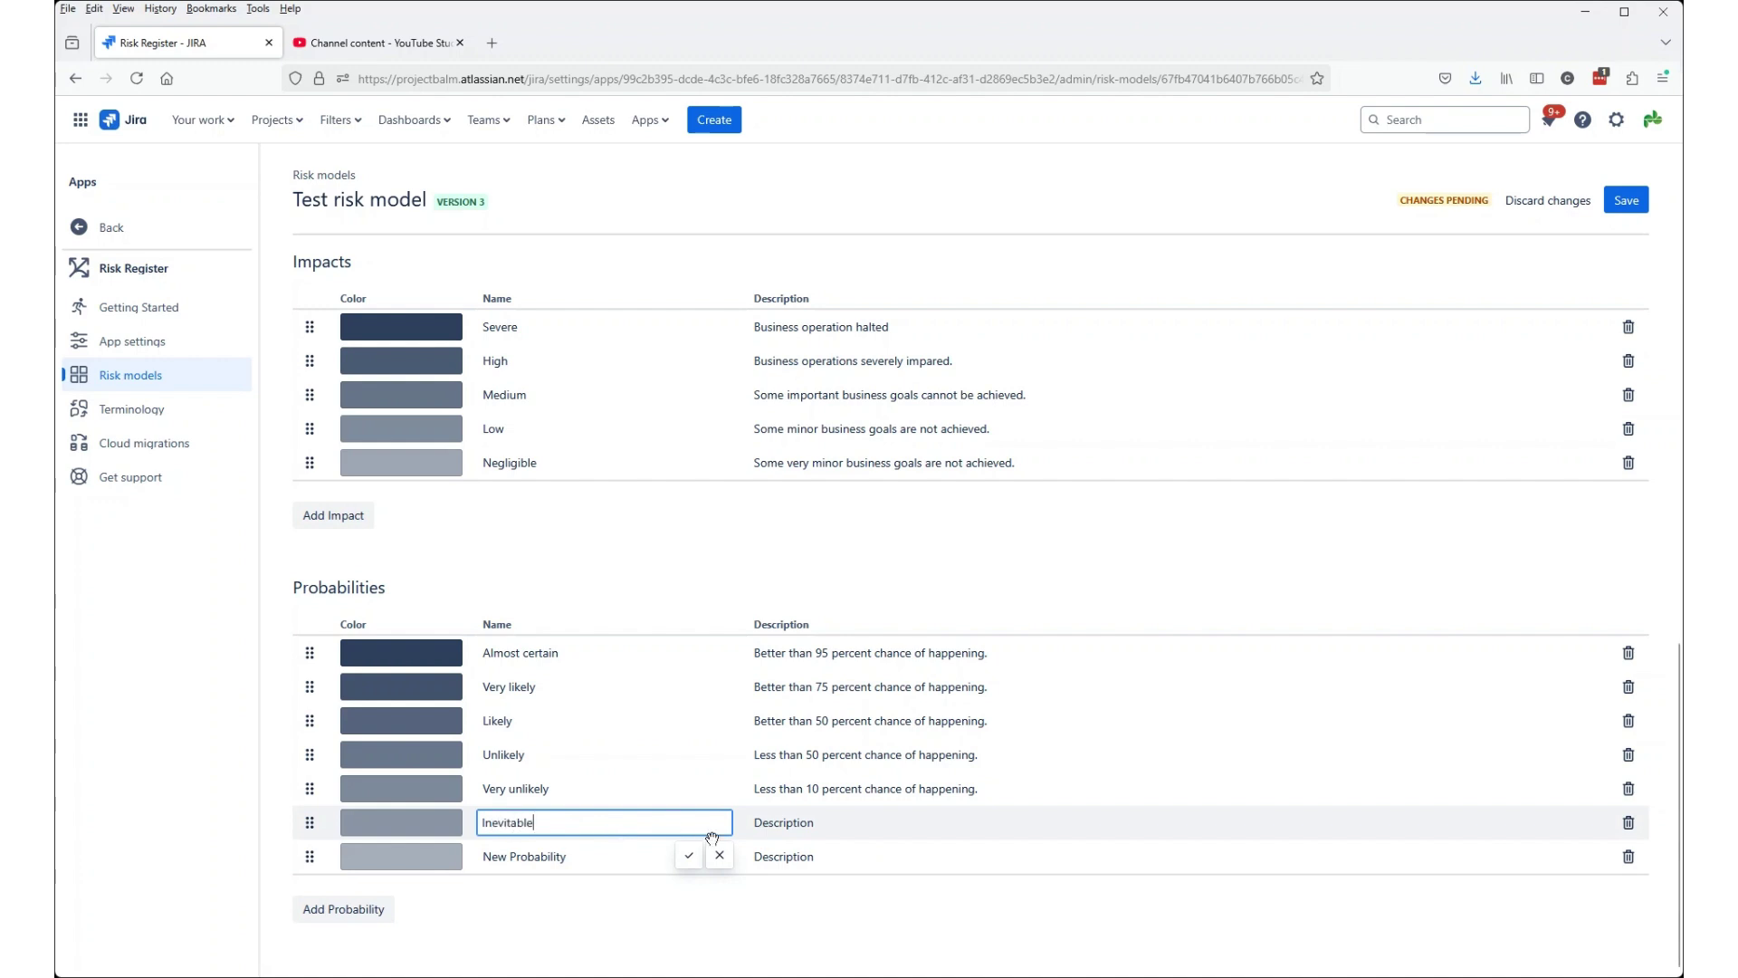
click(689, 855)
drag(307, 817, 373, 646)
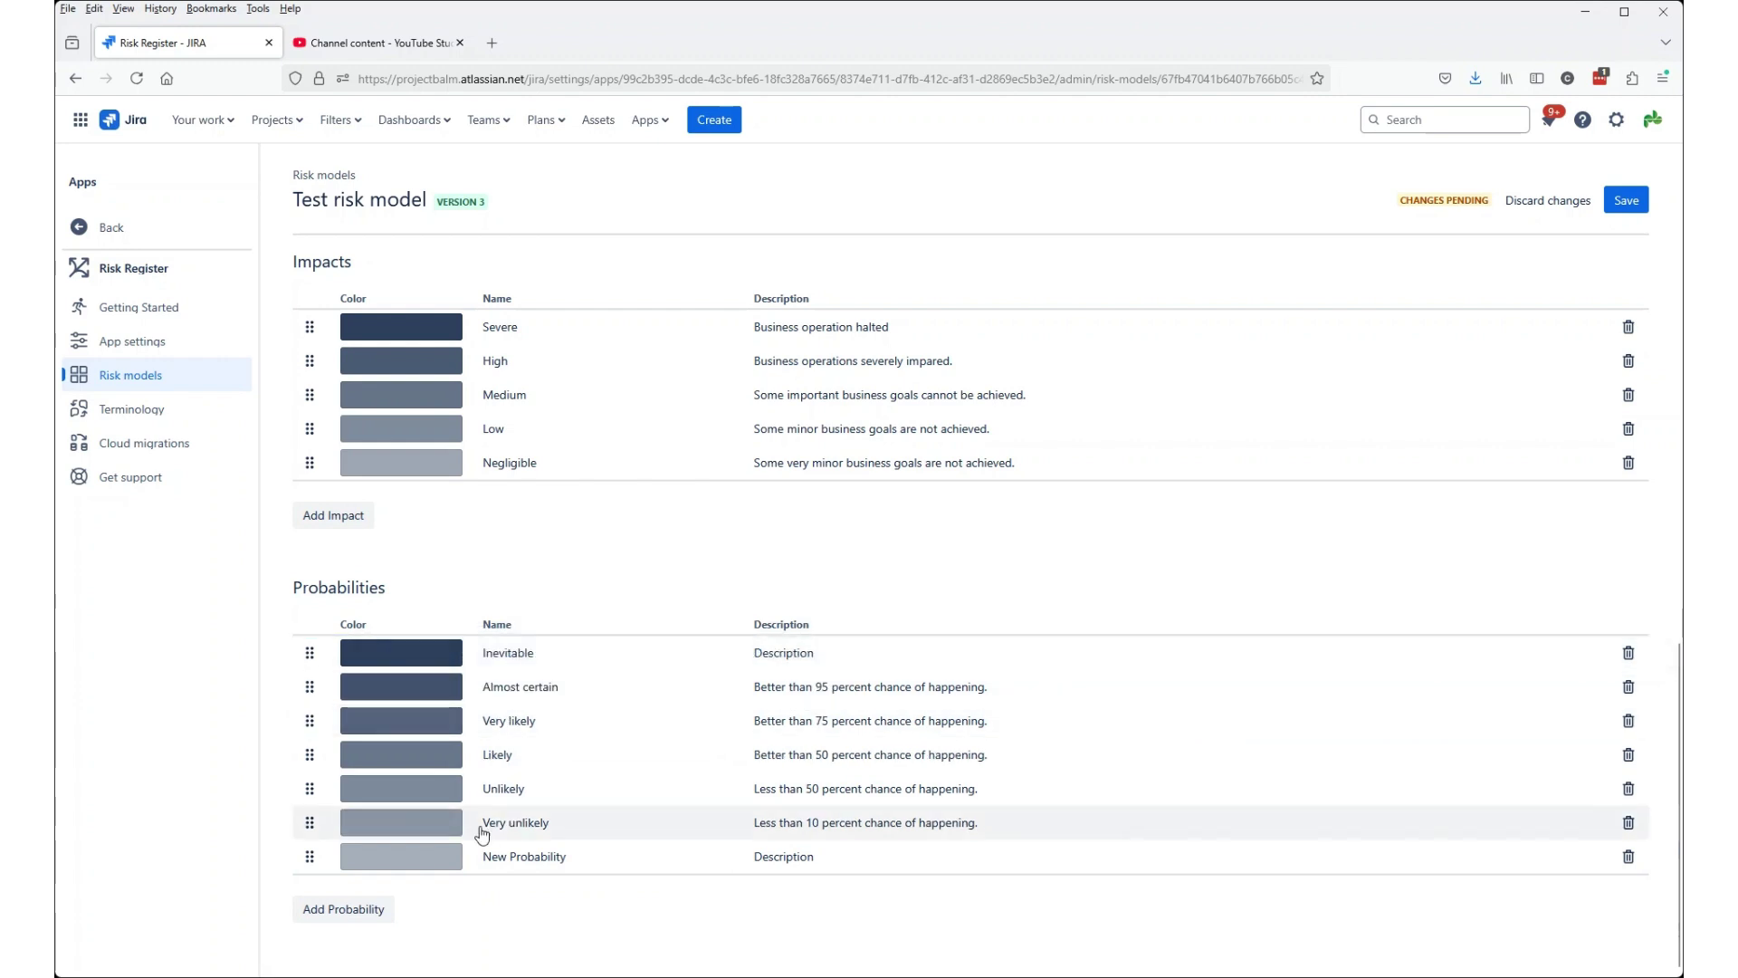
Rename the remaining new probability at the end of the list to "Won't happen".
click(540, 858)
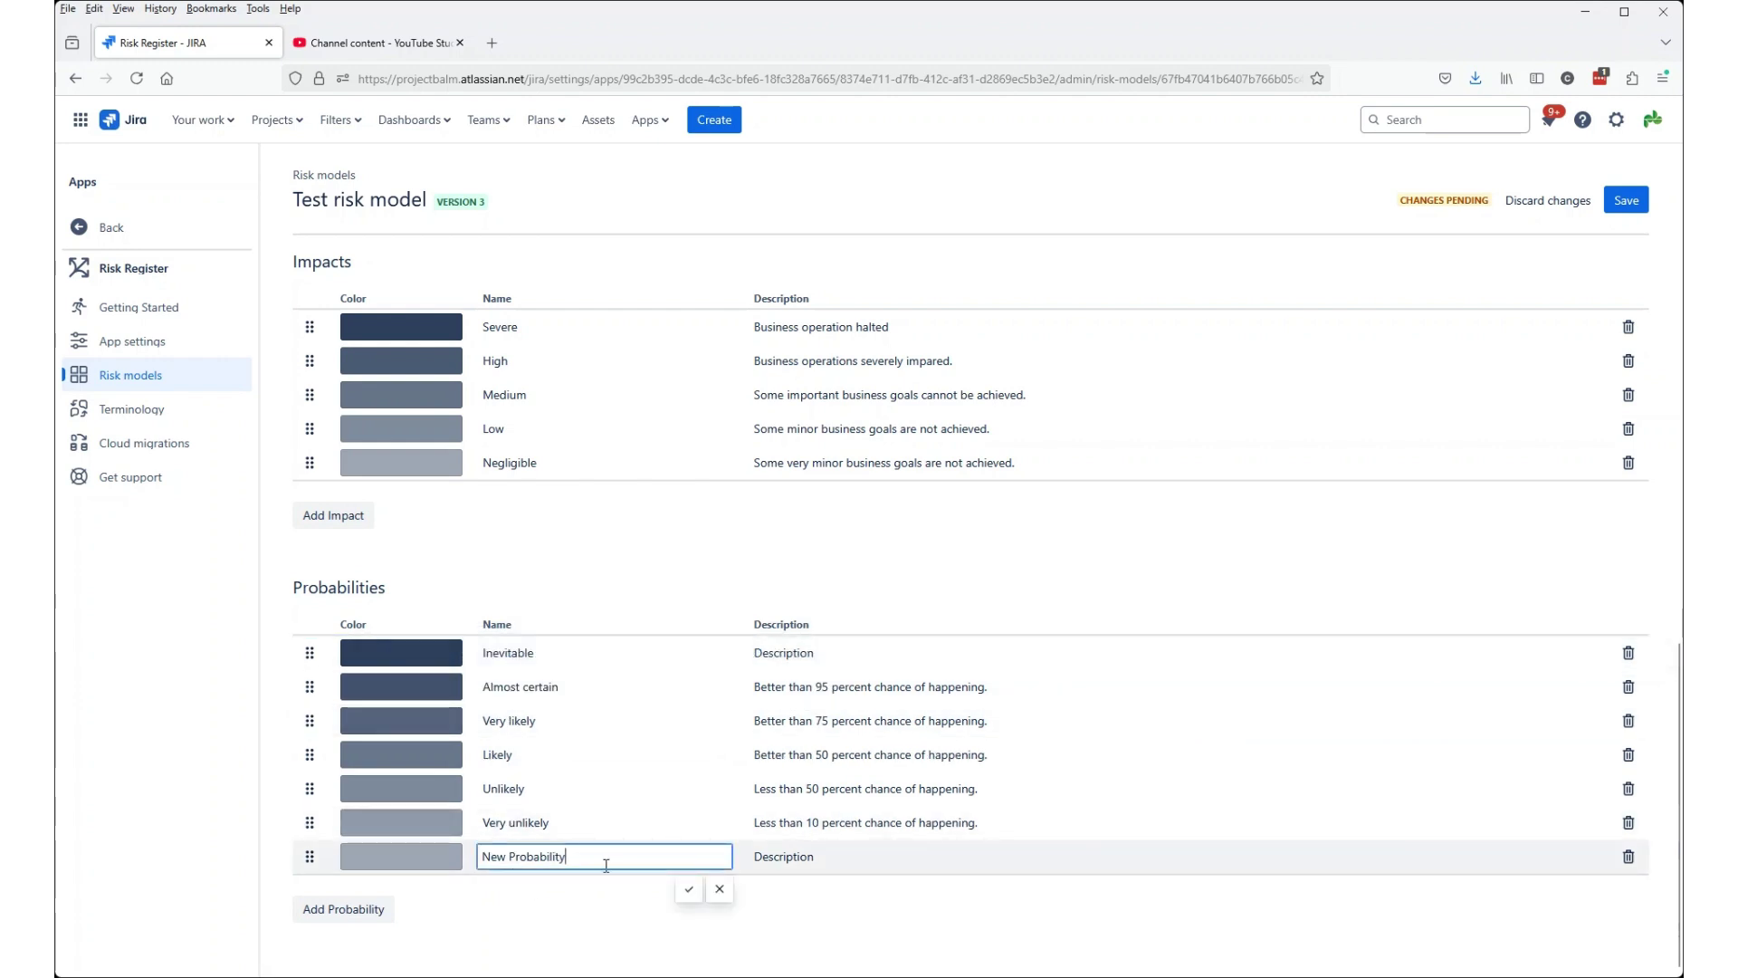
key(BackSpace)
key(BackSpace)
key(BackSpace)
key(BackSpace)
key(BackSpace)
key(BackSpace)
key(BackSpace)
key(BackSpace)
key(BackSpace)
key(BackSpace)
key(BackSpace)
key(BackSpace)
key(BackSpace)
key(BackSpace)
key(BackSpace)
text(Won't happen)
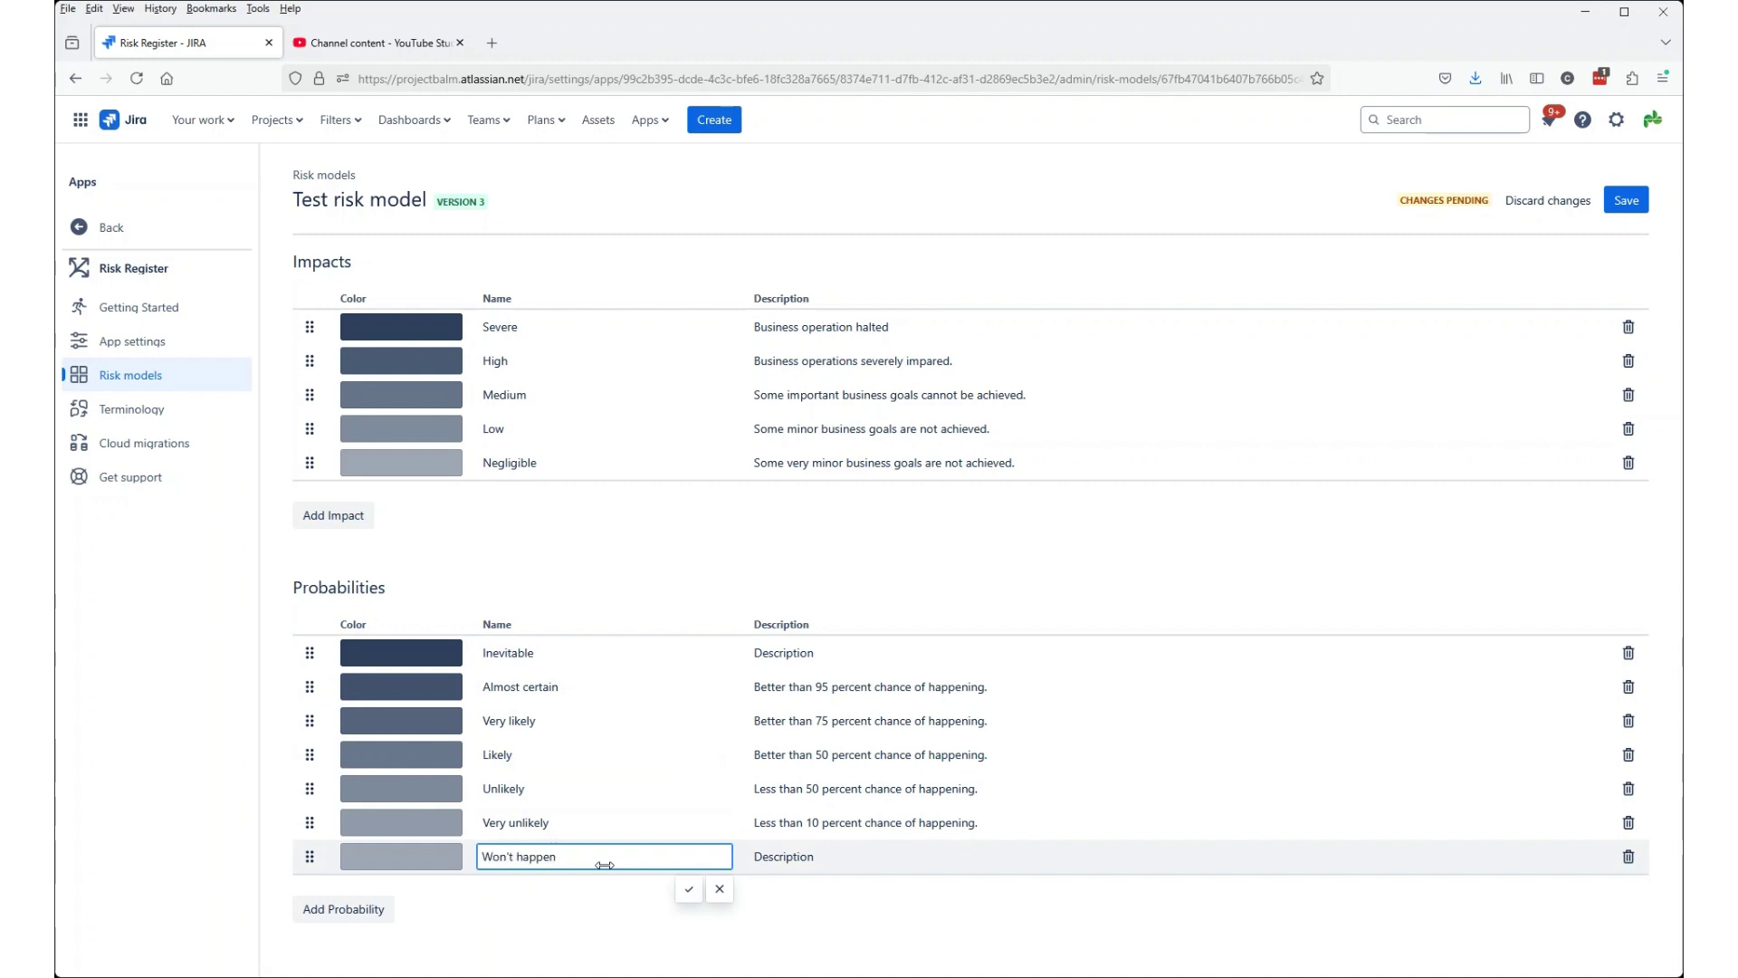
click(689, 890)
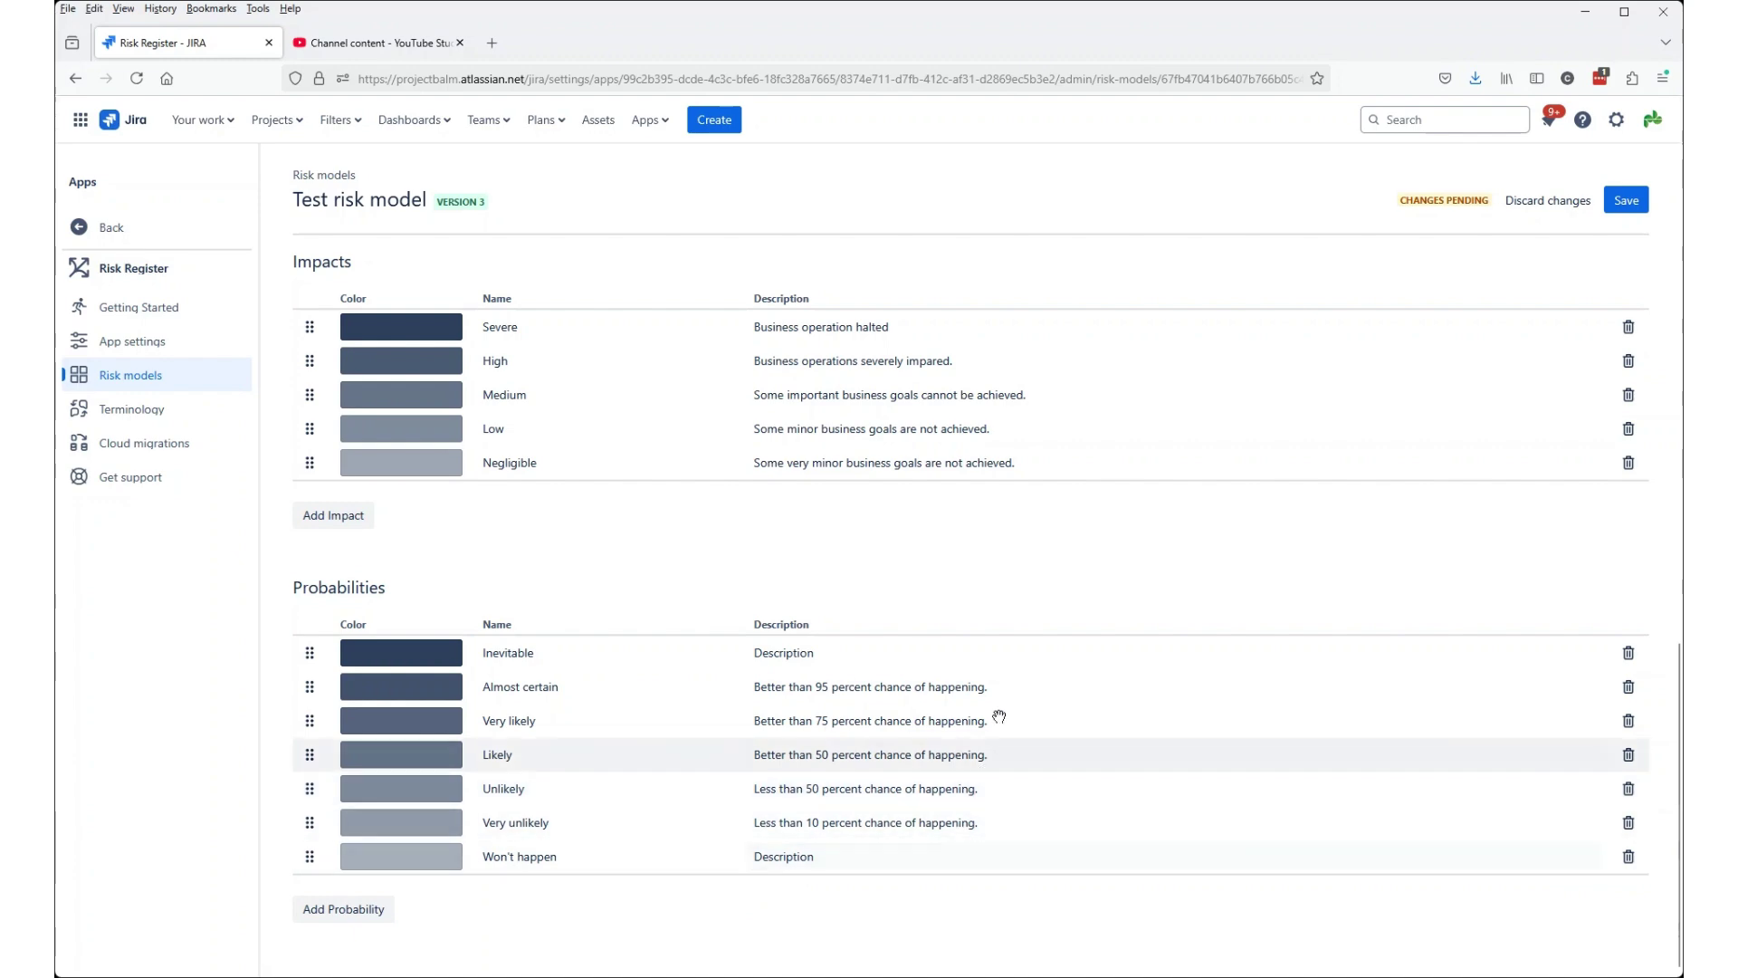
Check the matrix with the extra probabilities and add a new impact to the risk model.
scroll(1003, 765, up, 12)
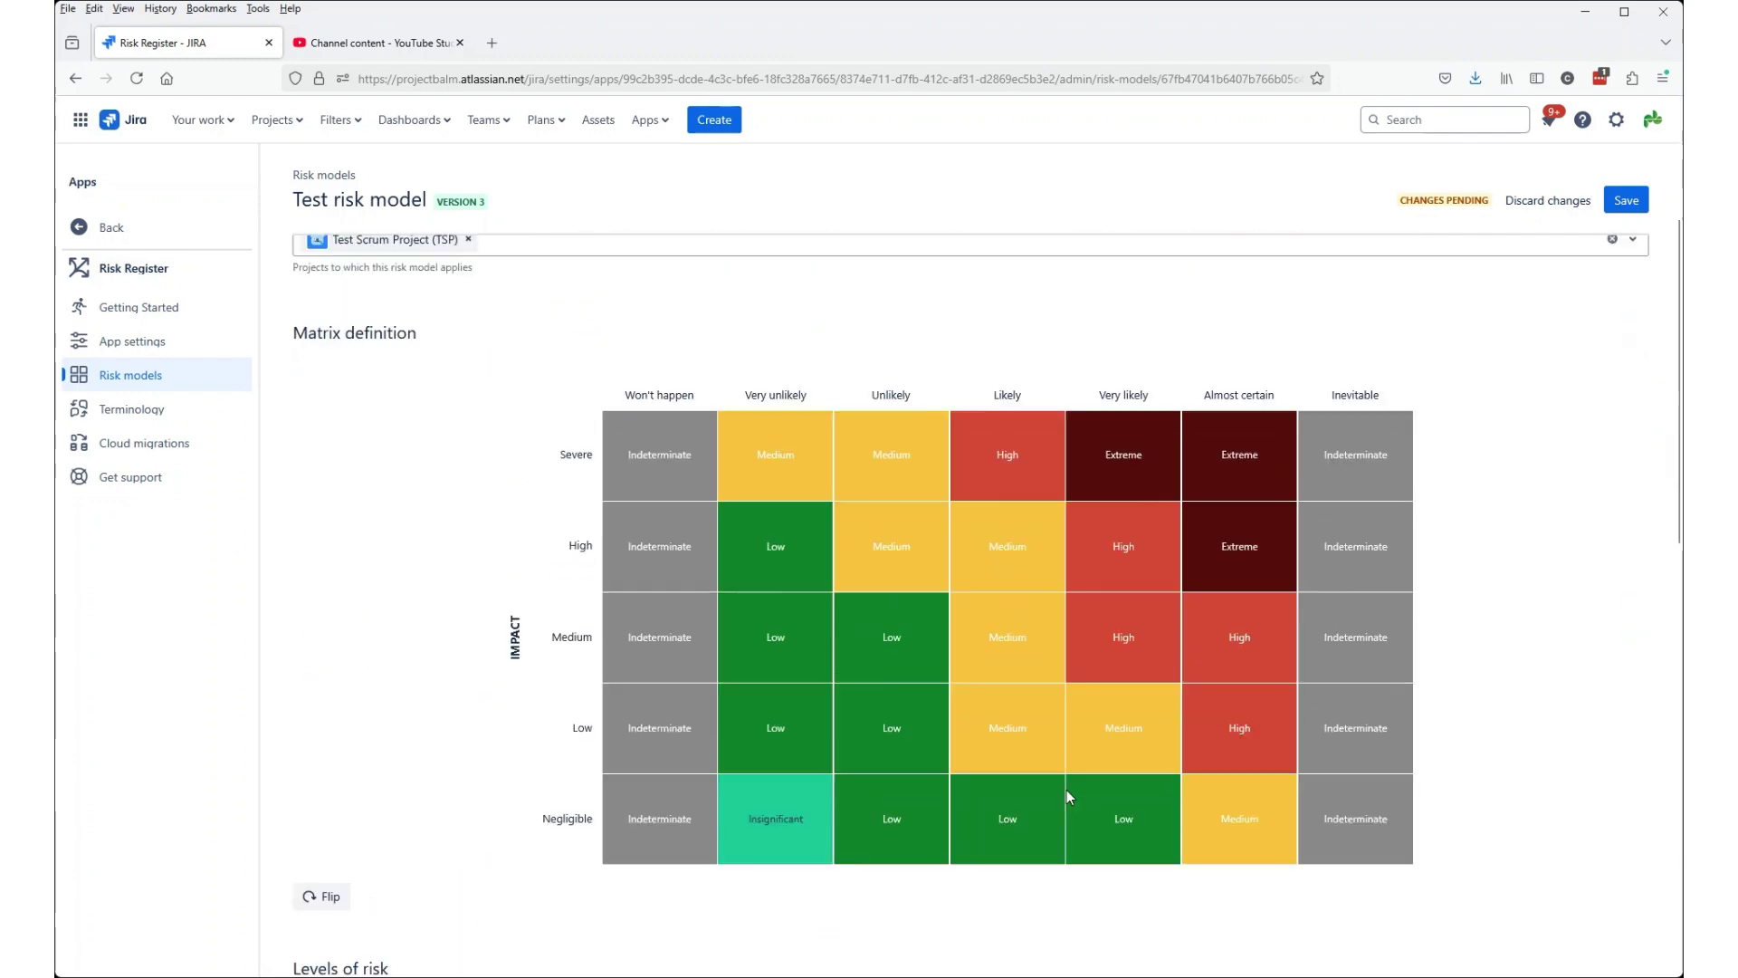
scroll(1448, 507, down, 2)
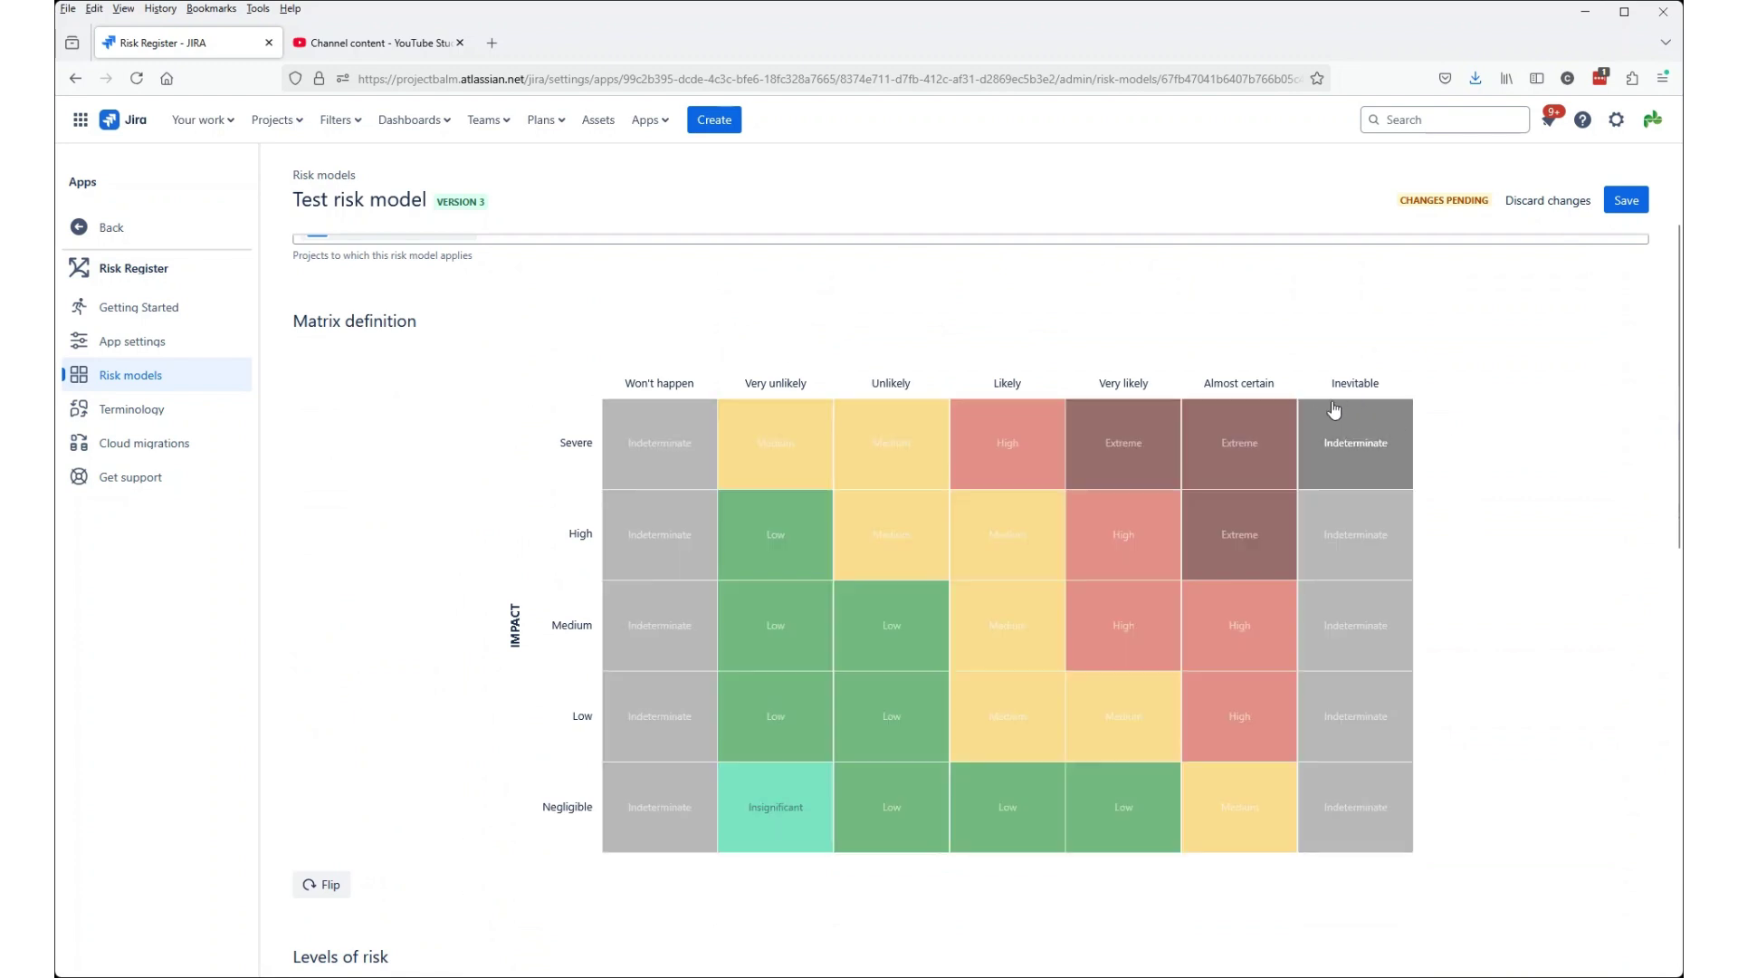
scroll(493, 571, down, 7)
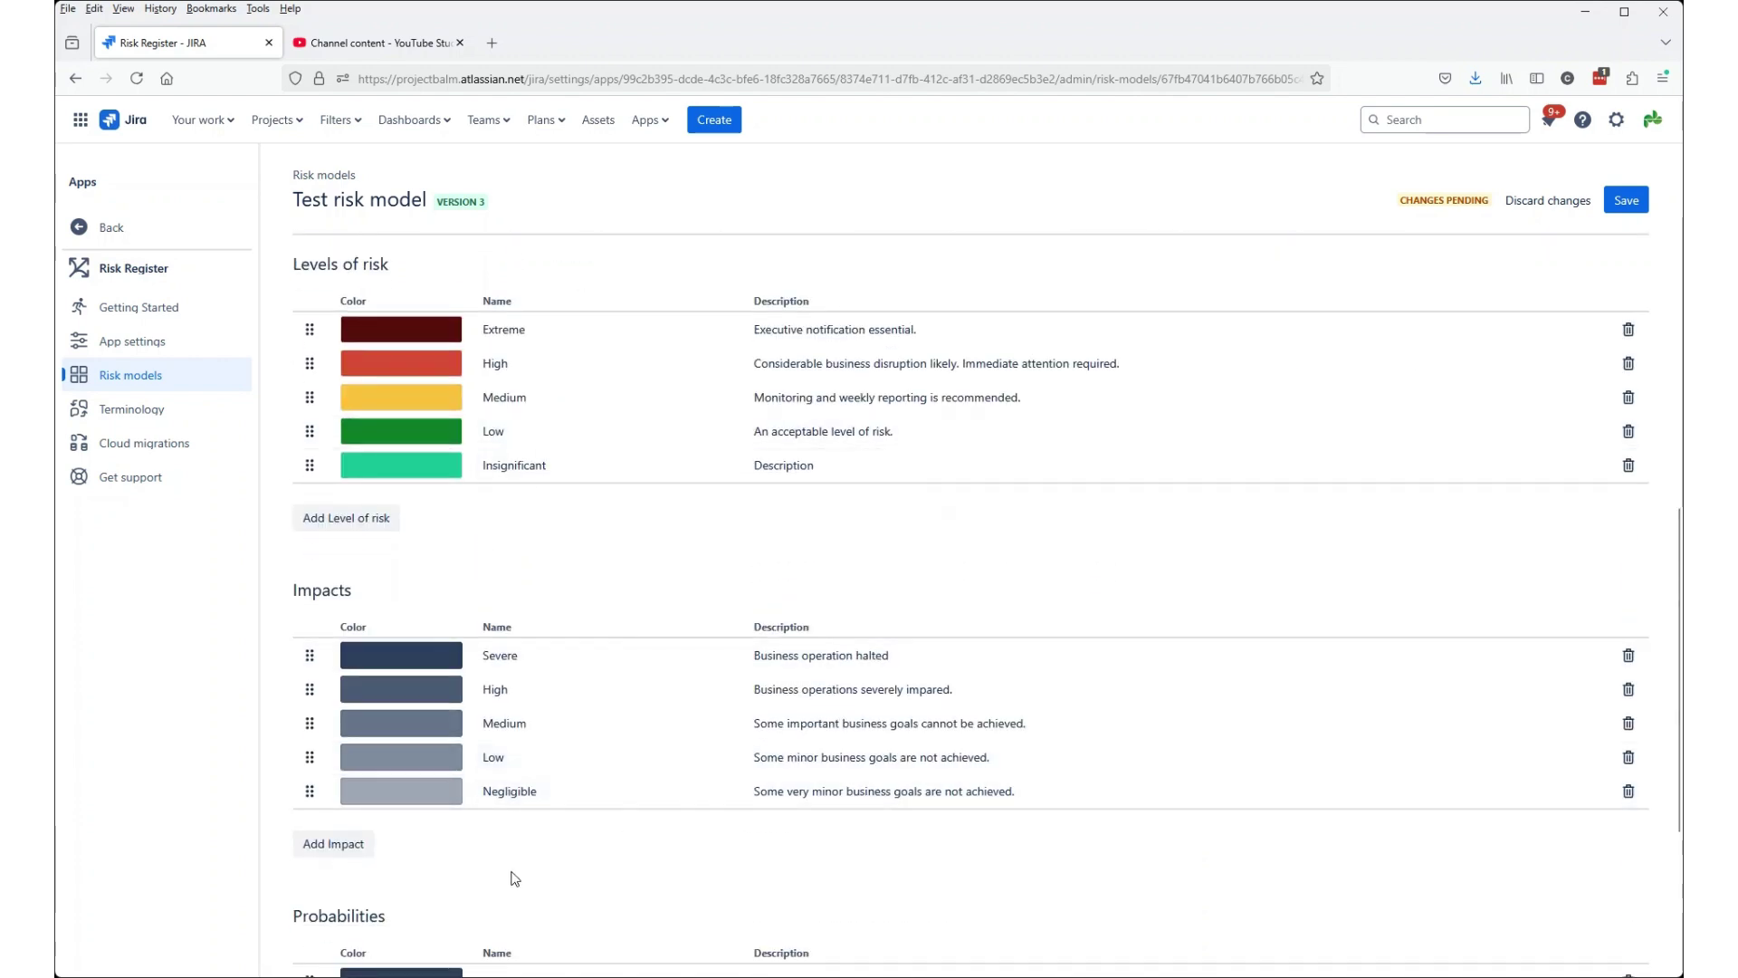
click(344, 845)
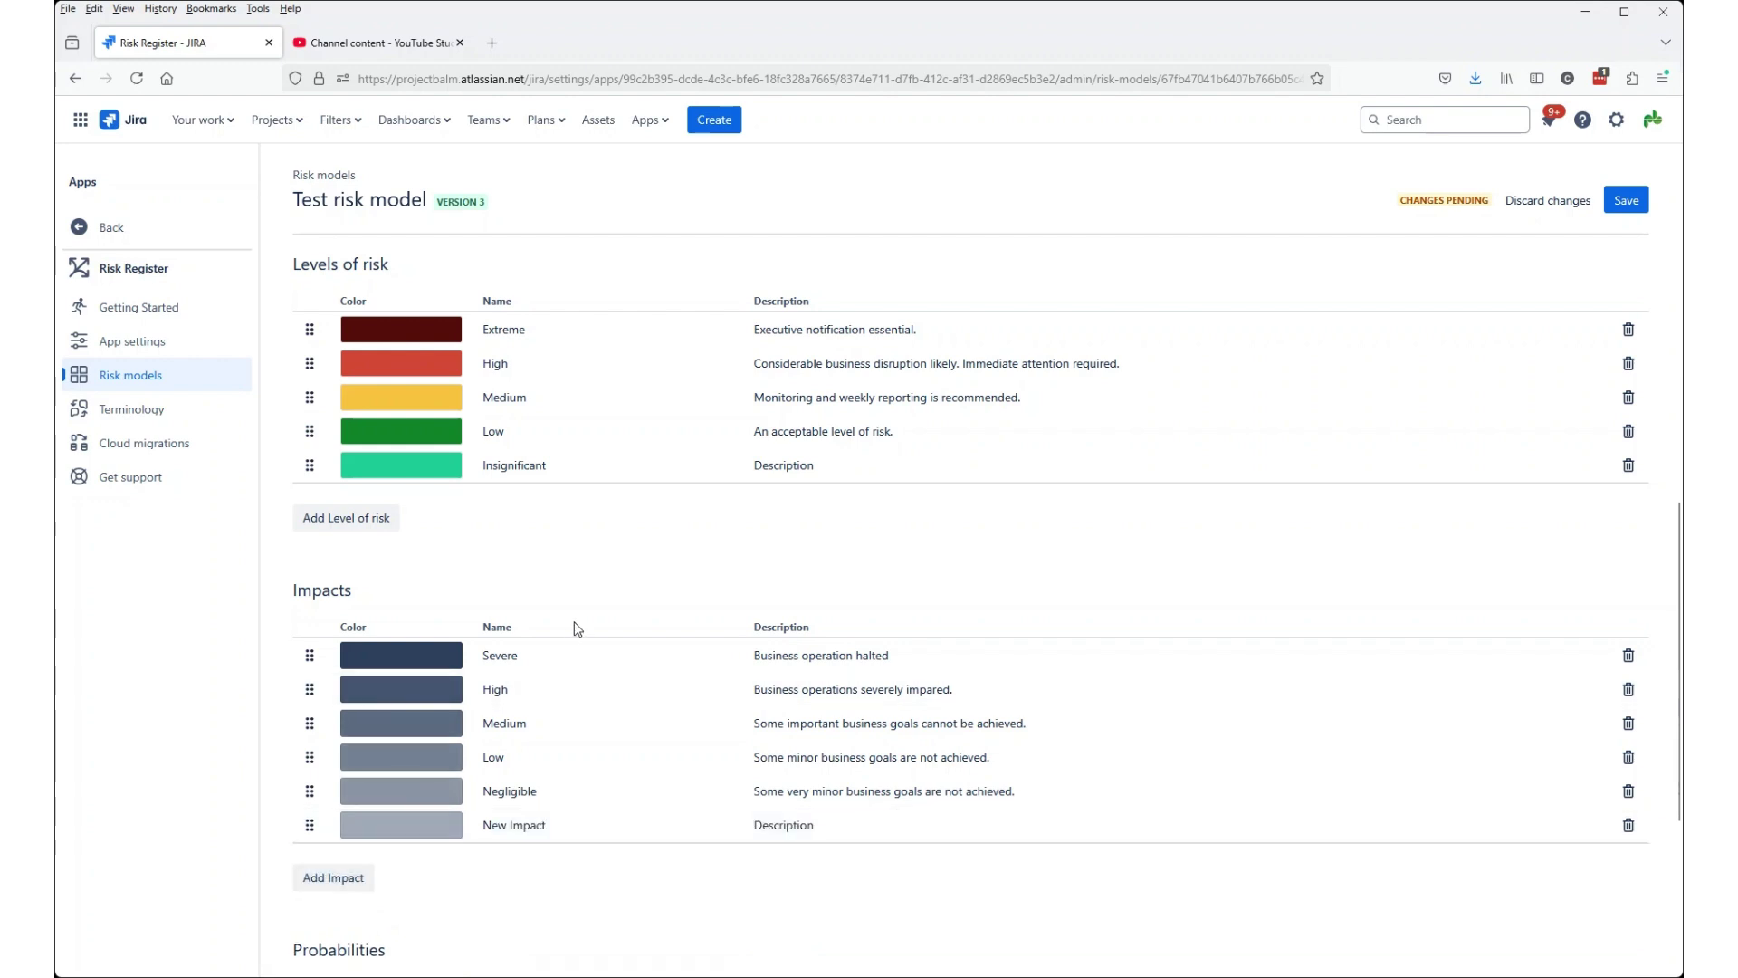
Rename the new impact to "Very Severe" and move it above Severe in the impacts list.
click(539, 826)
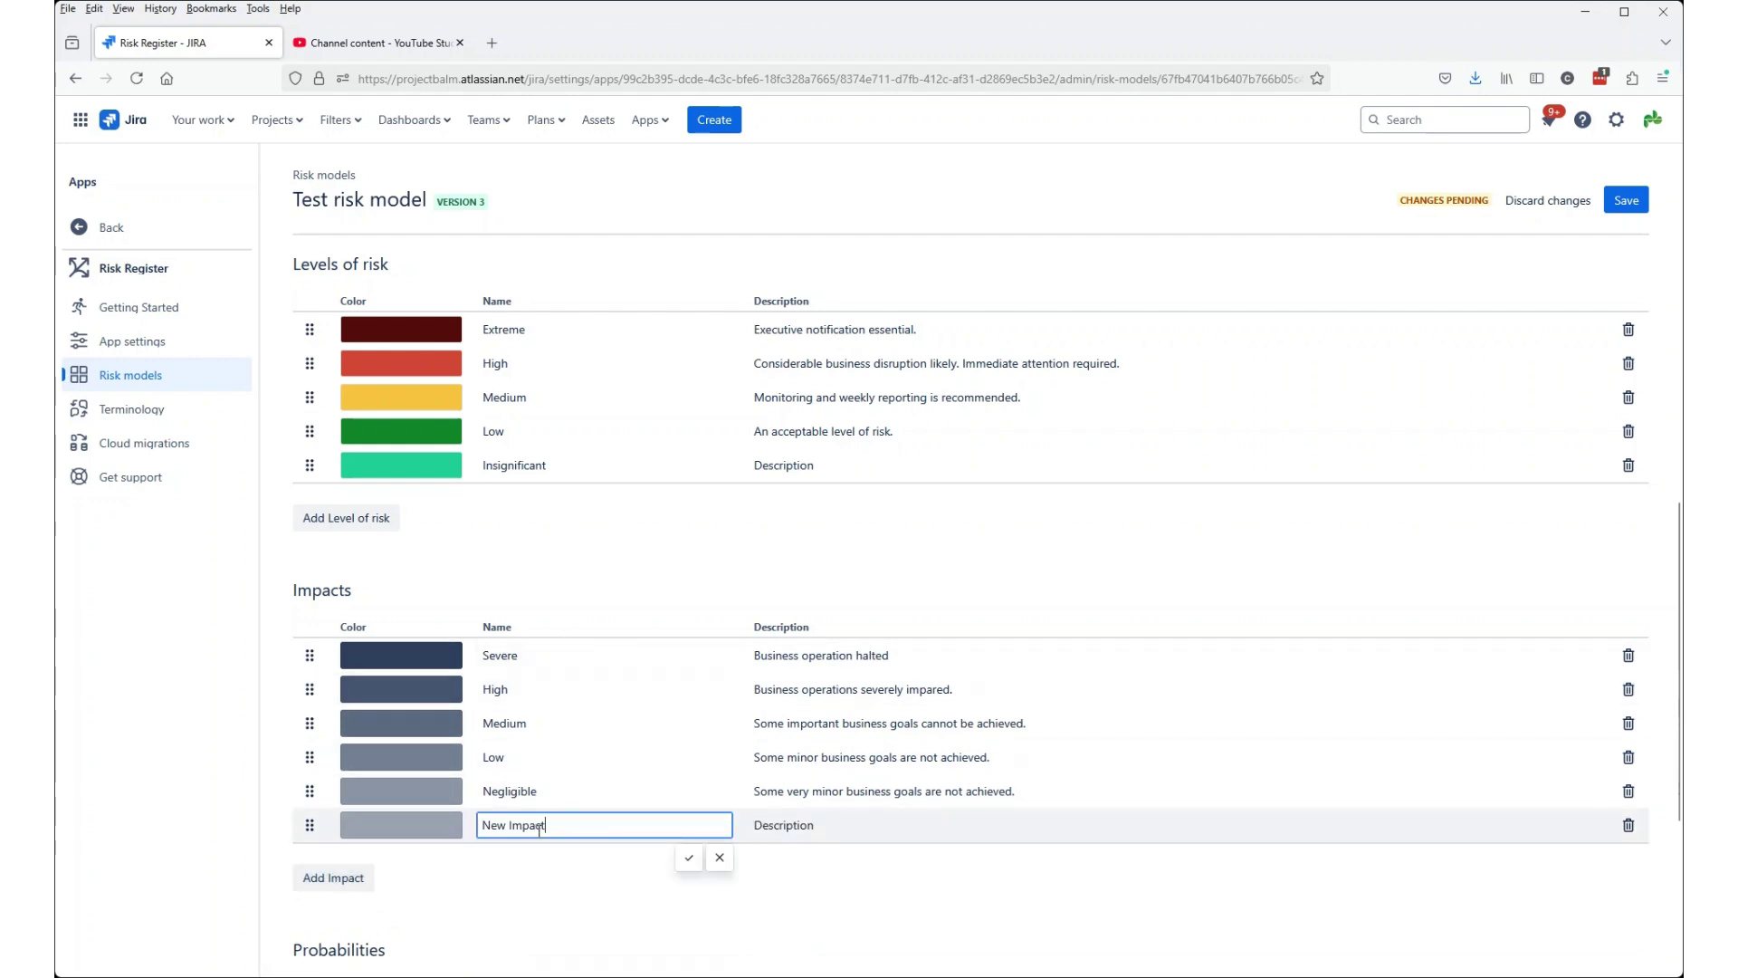
key(BackSpace)
key(BackSpace)
key(BackSpace)
key(BackSpace)
key(BackSpace)
key(BackSpace)
key(BackSpace)
key(BackSpace)
key(BackSpace)
text(Very Seve)
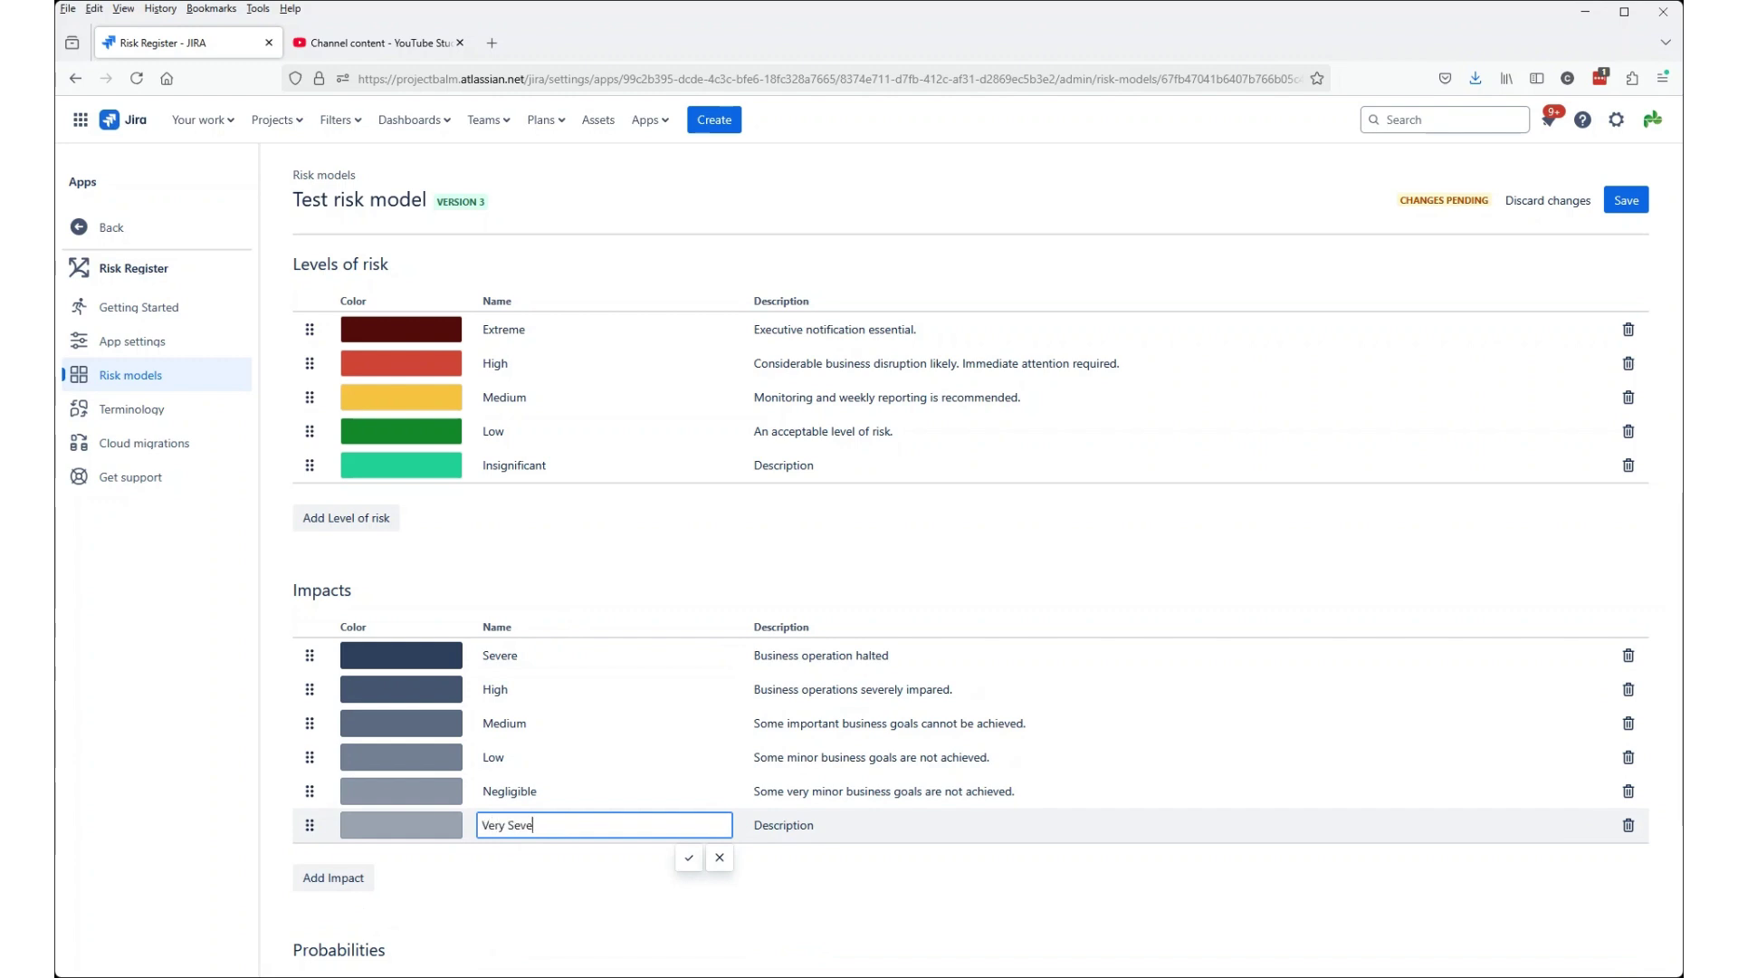
click(689, 857)
drag(310, 827, 333, 635)
Set the matrix cell for Negligible impact and Won't happen probability to High.
scroll(869, 590, up, 5)
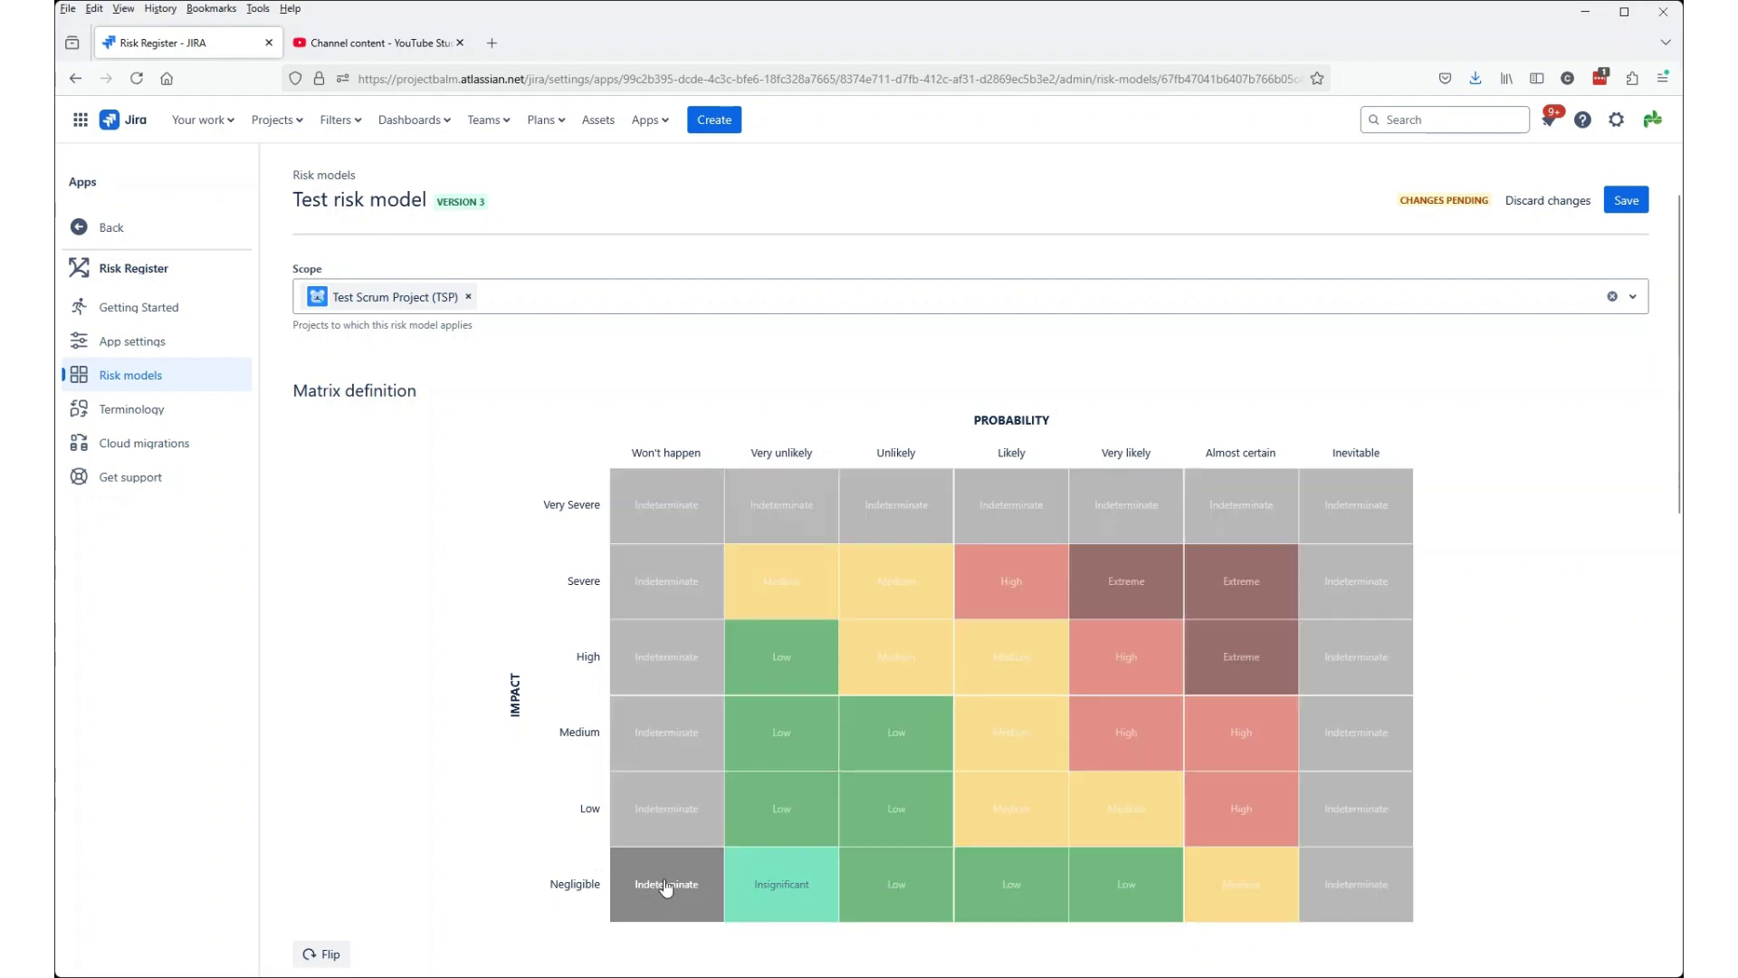
click(666, 886)
click(666, 885)
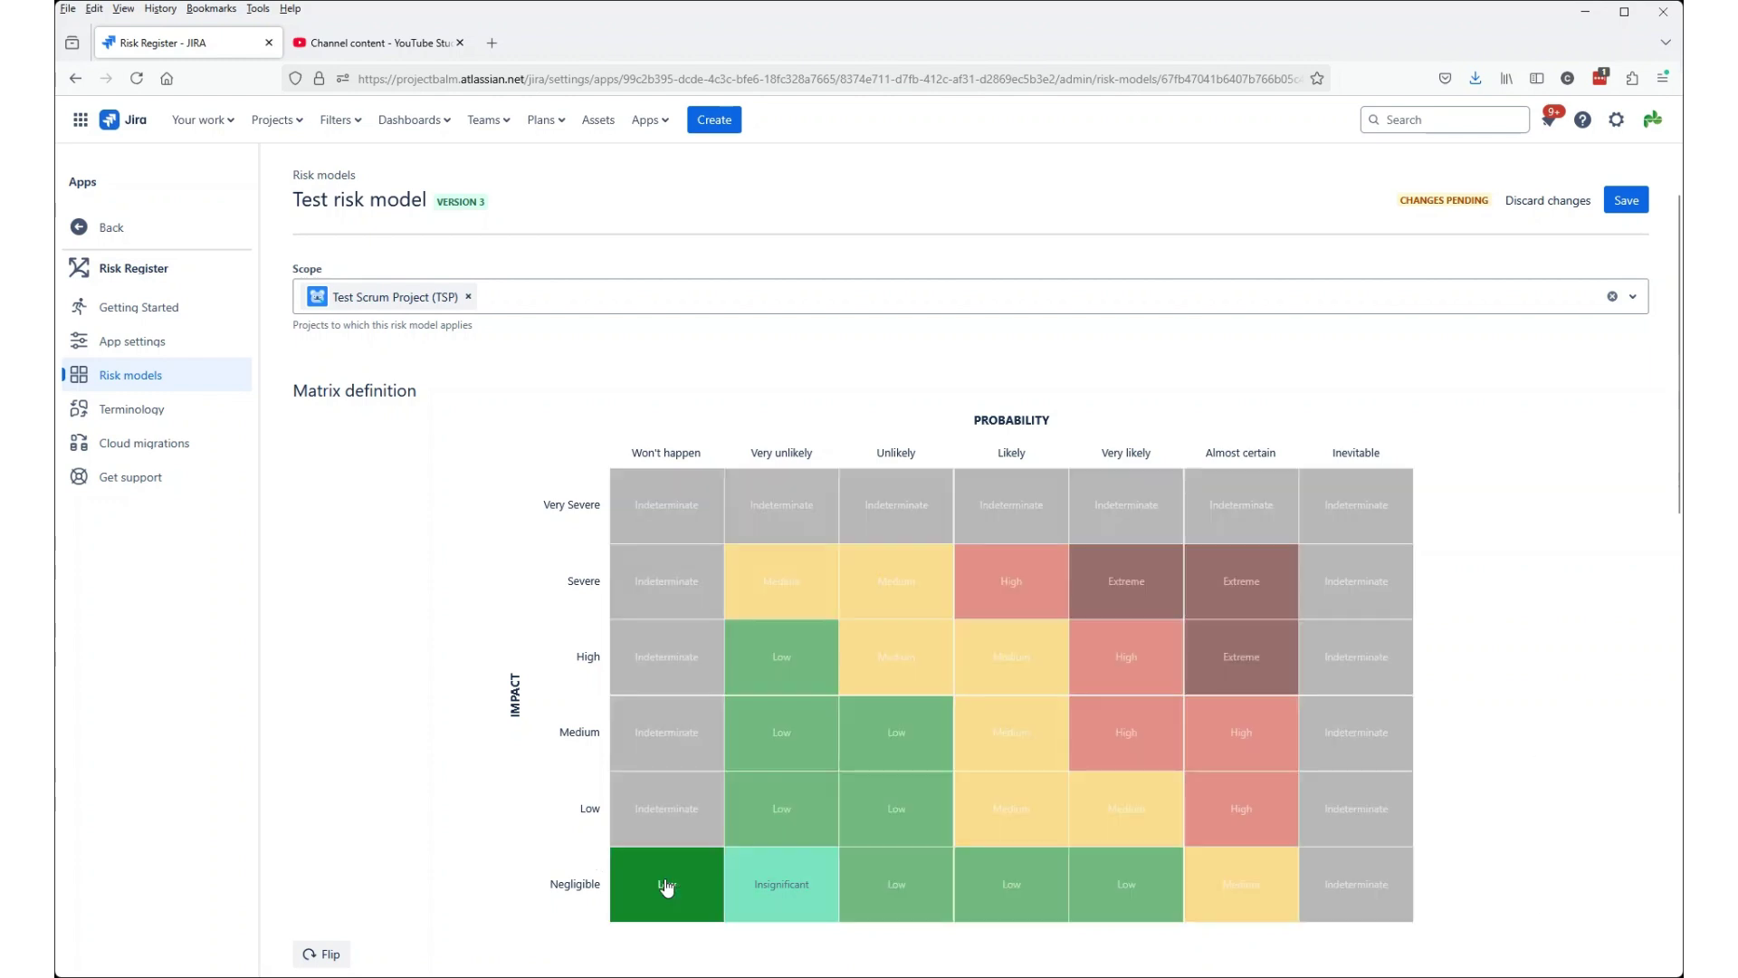
click(666, 886)
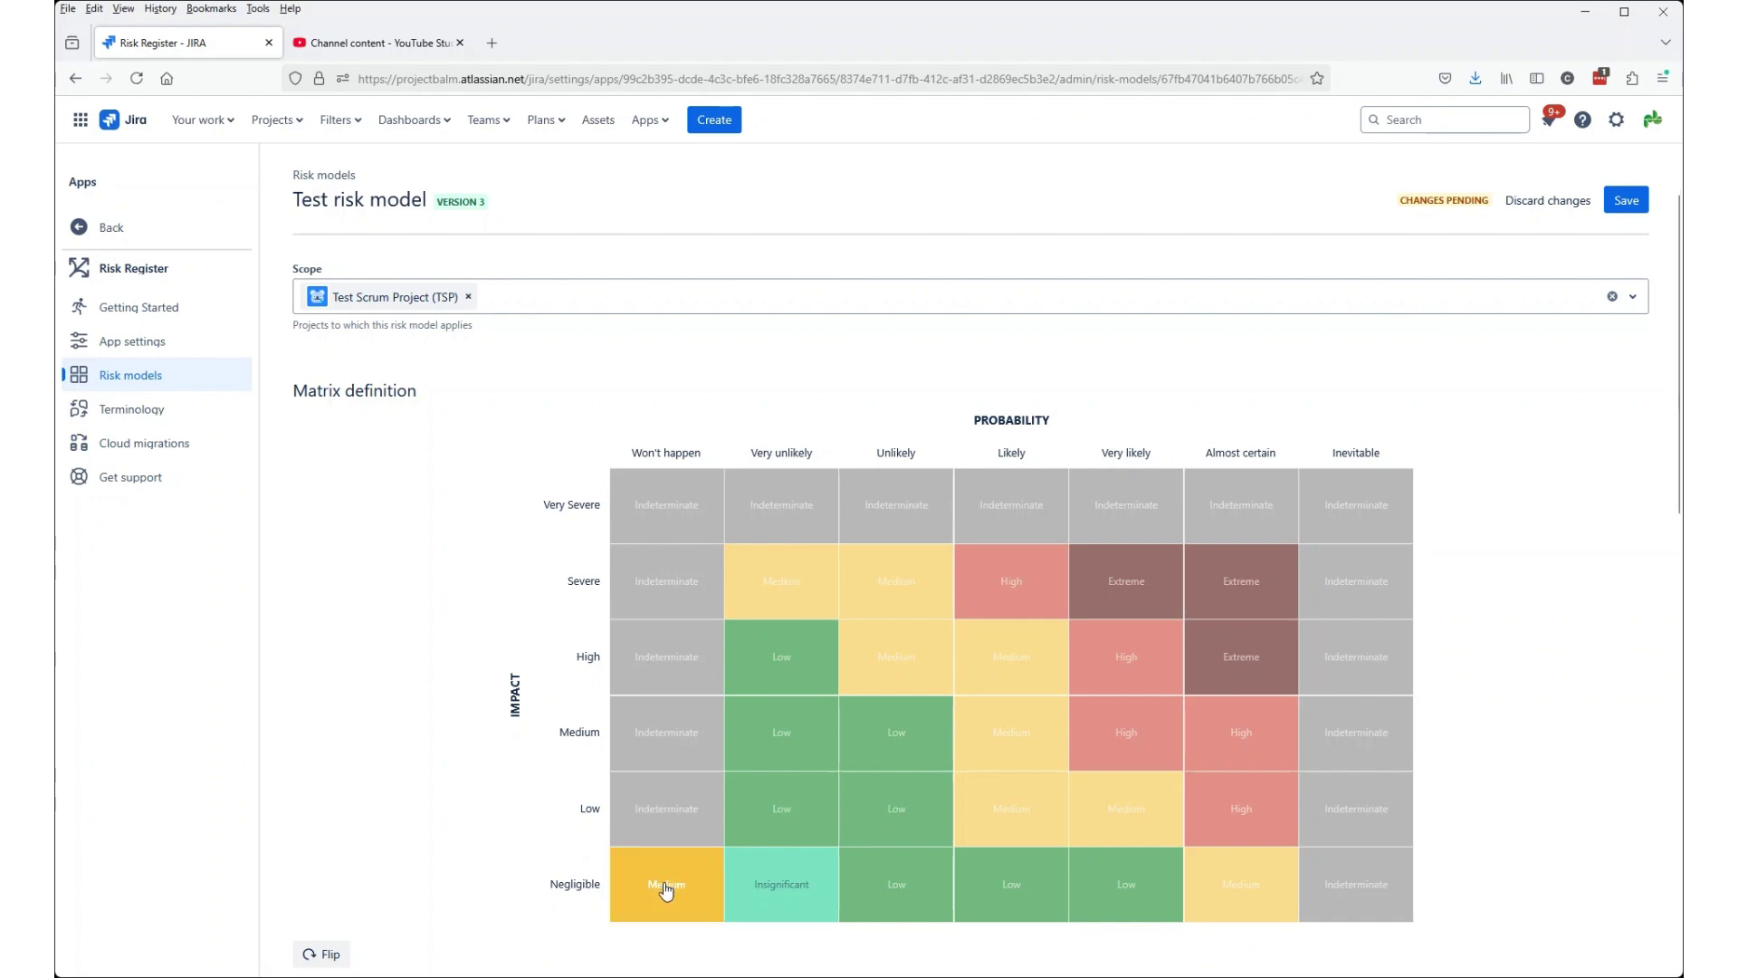
click(666, 886)
scroll(353, 704, down, 4)
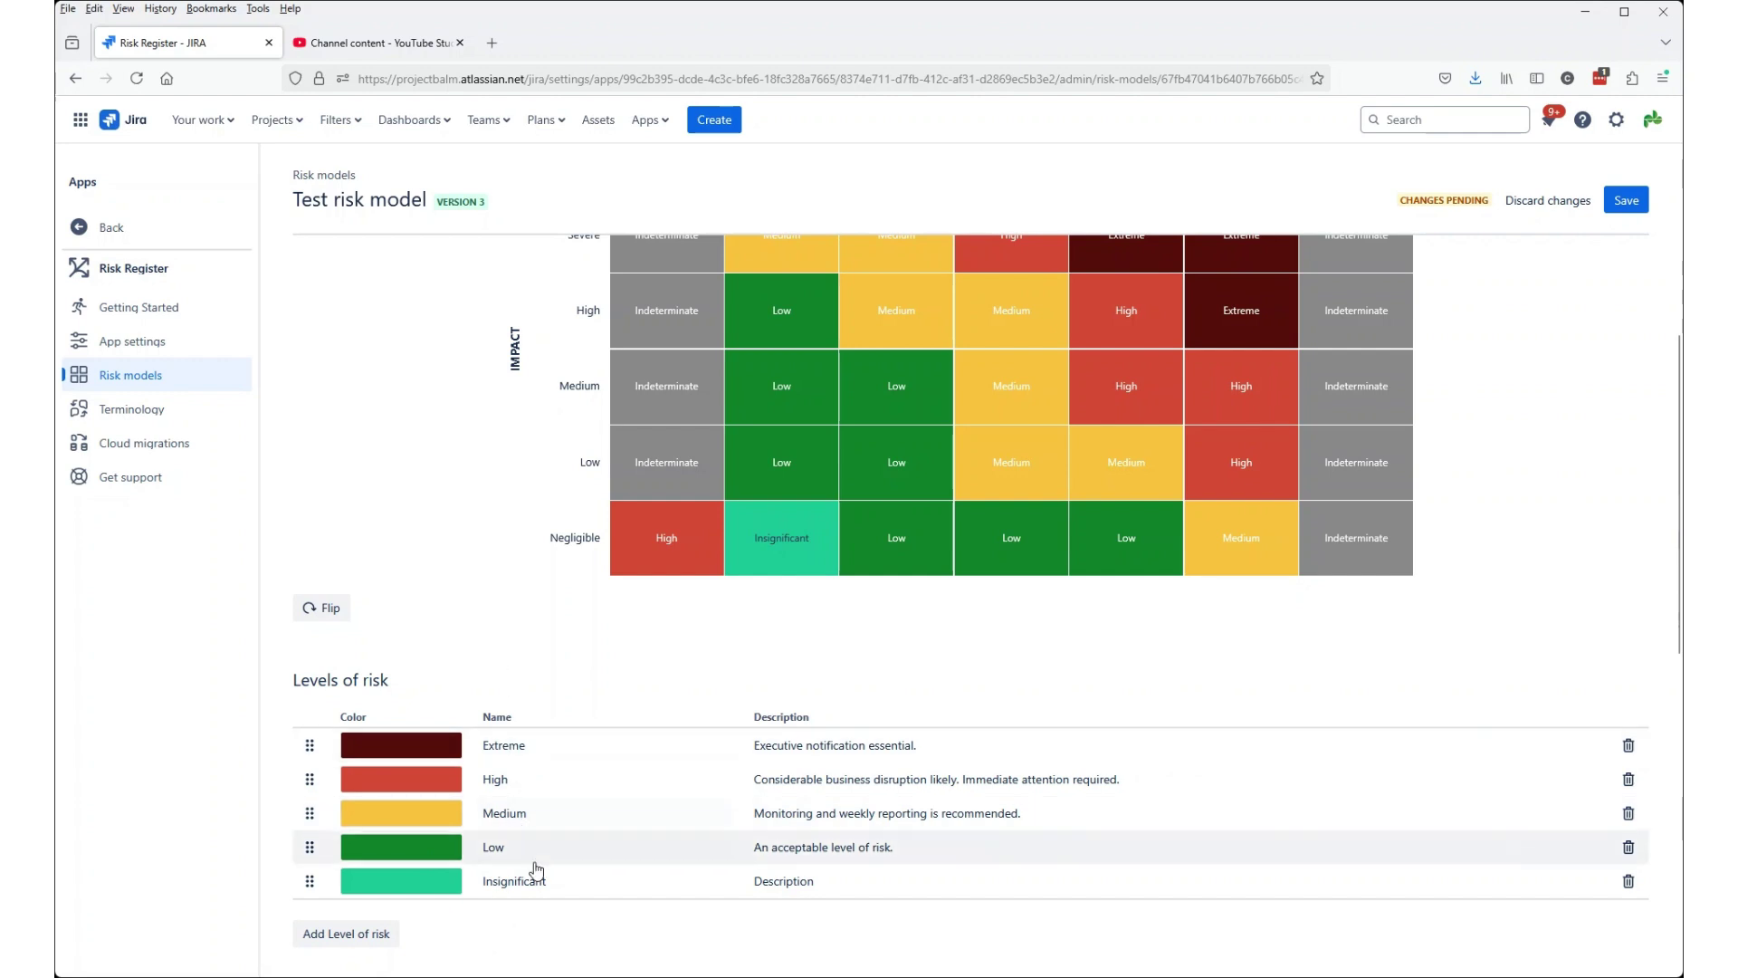
Set the matrix cell for Severe impact and Won't happen probability to Extreme.
scroll(561, 545, up, 2)
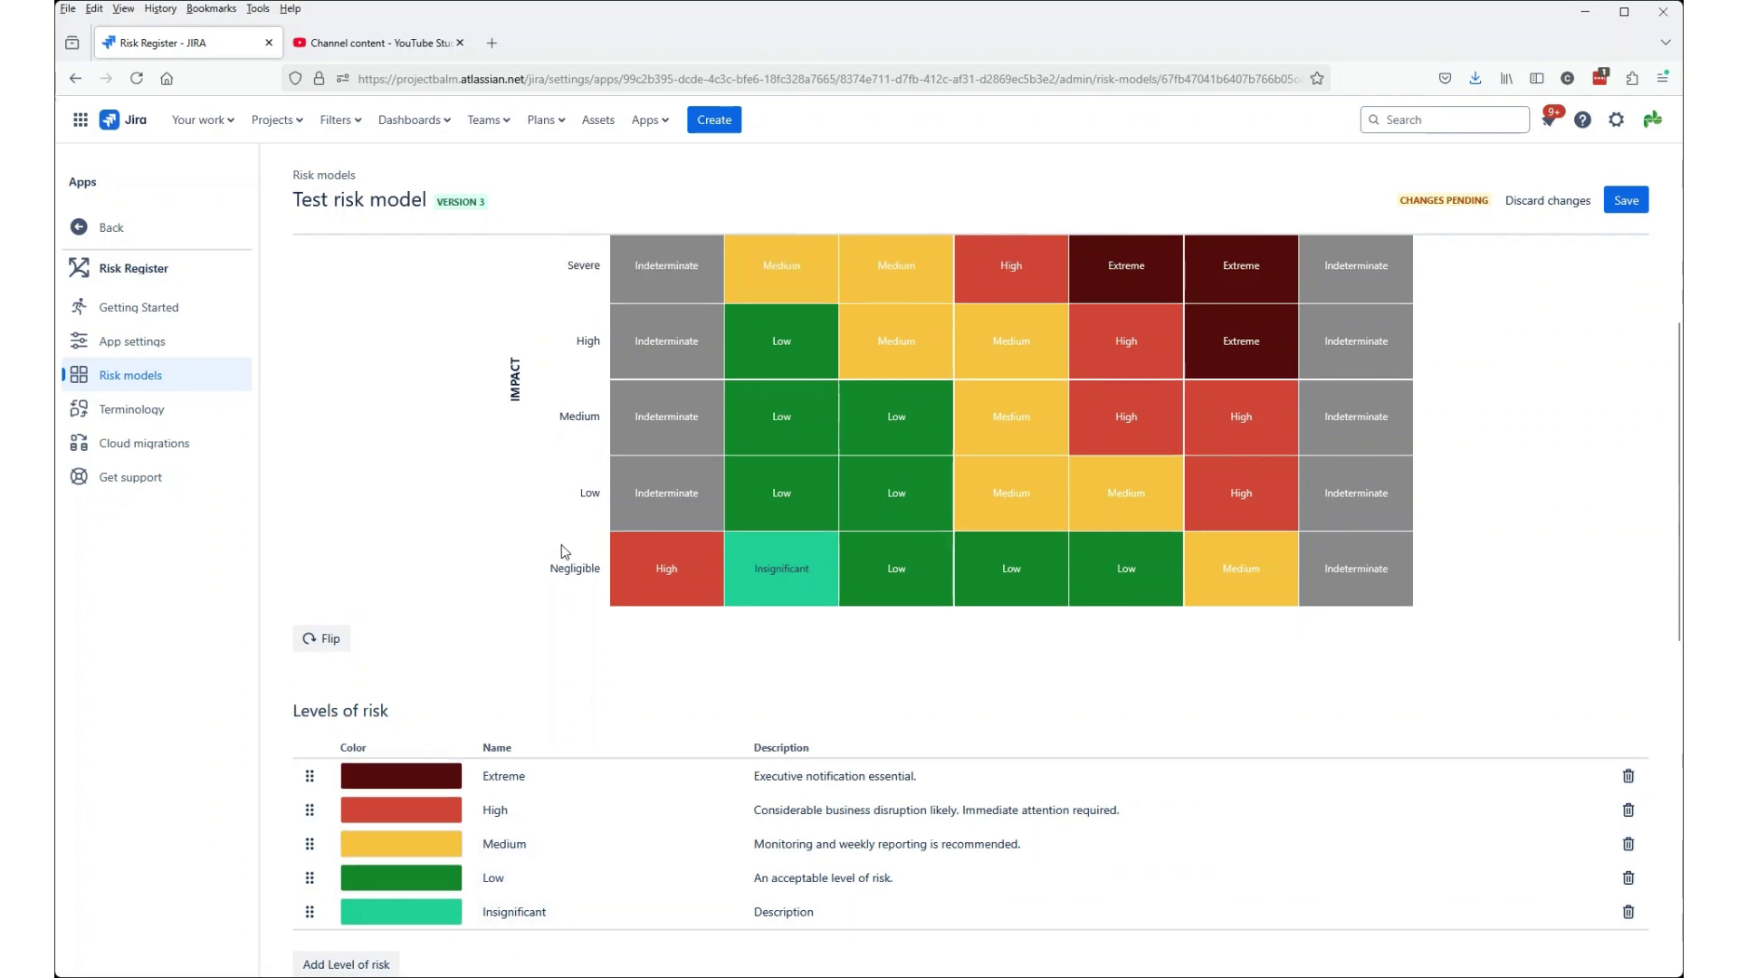
click(689, 440)
click(678, 395)
click(678, 395)
click(678, 395)
click(678, 395)
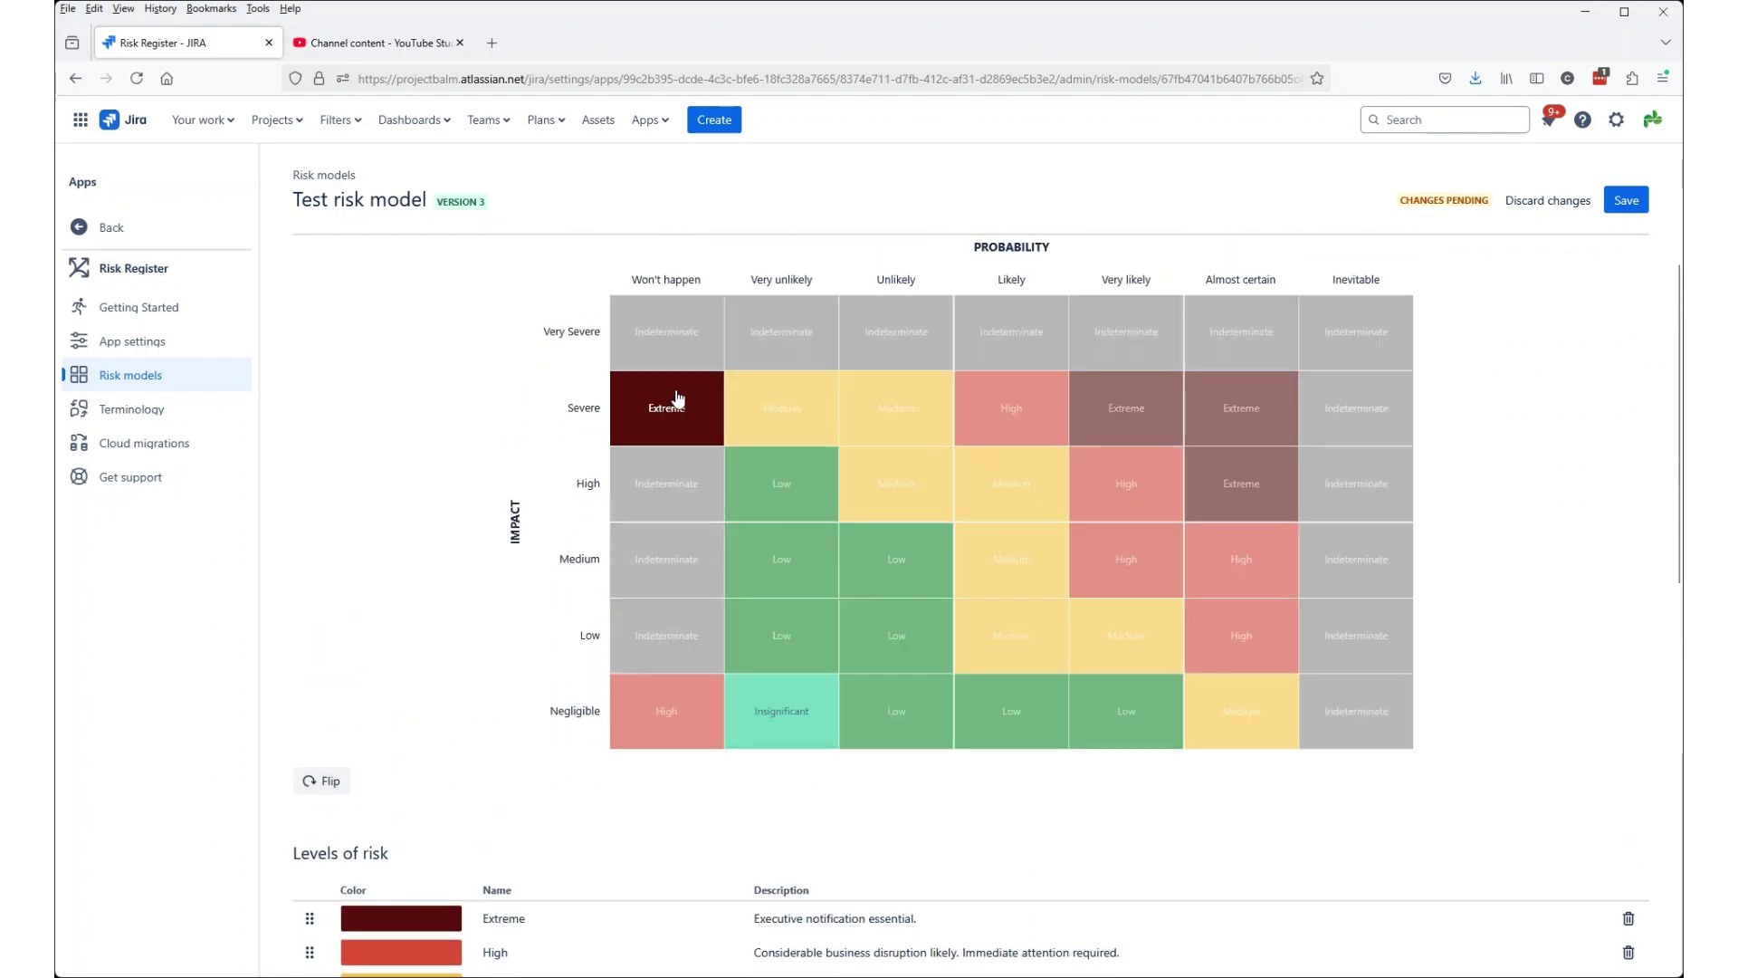
Set the matrix cell for Severe impact and Won't happen probability to Insignificant.
click(678, 395)
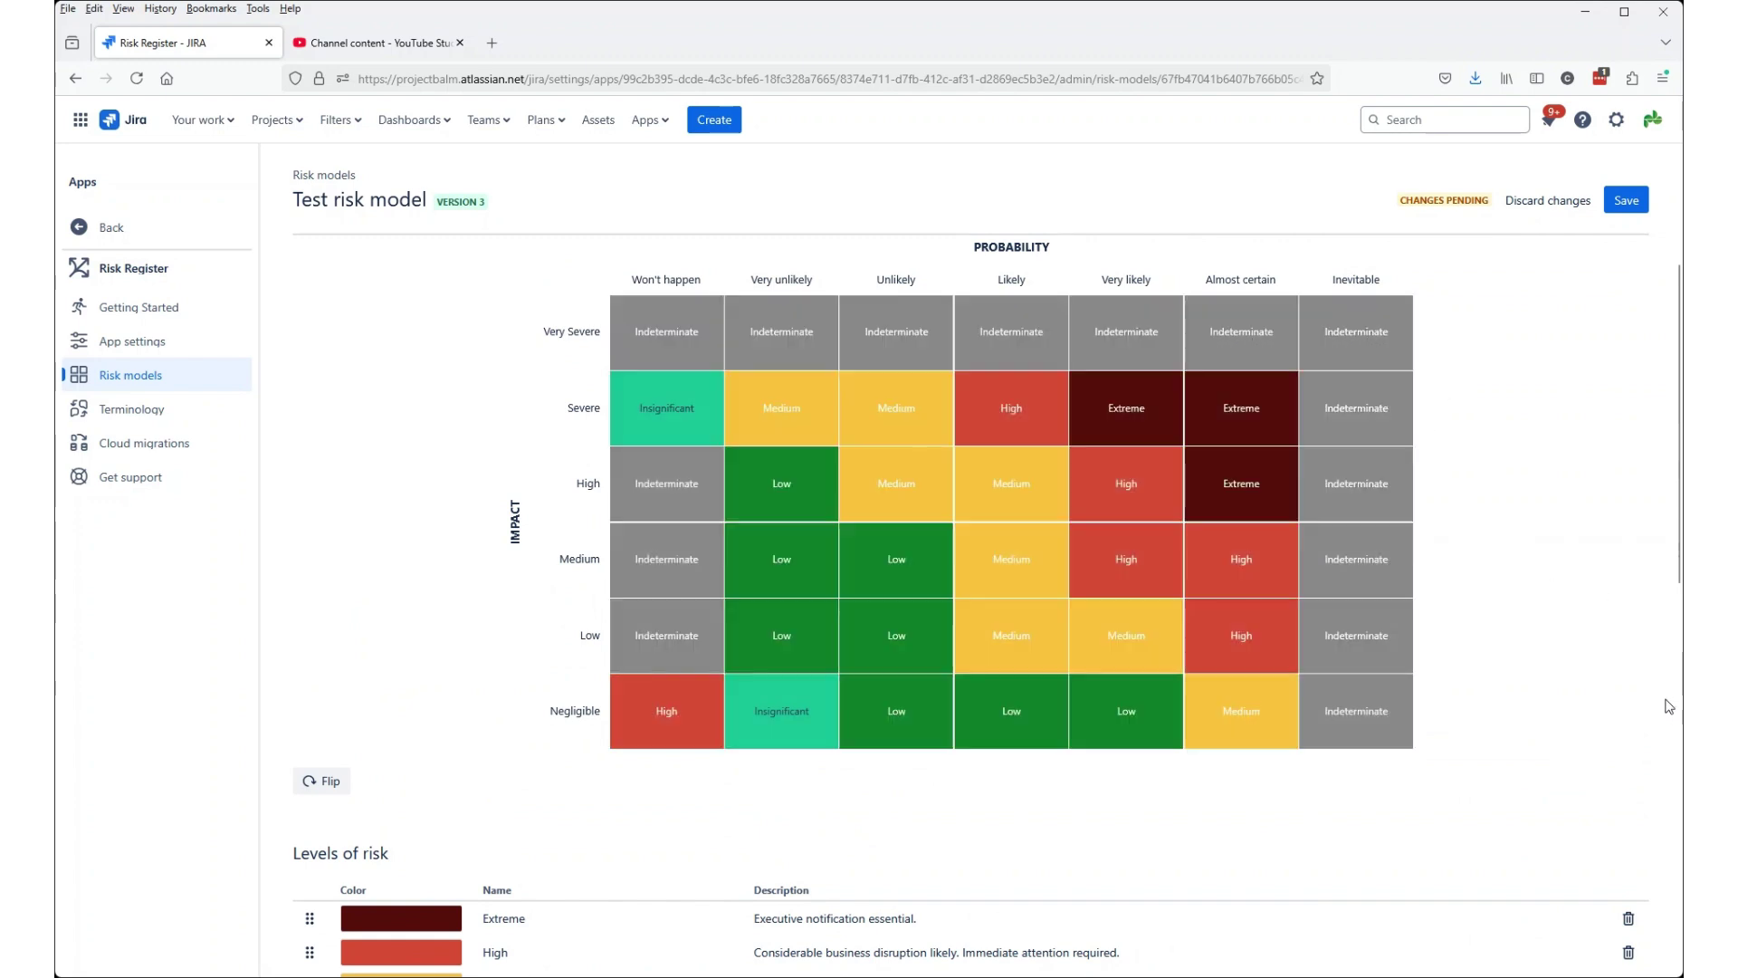
scroll(1625, 670, up, 2)
scroll(1602, 633, down, 3)
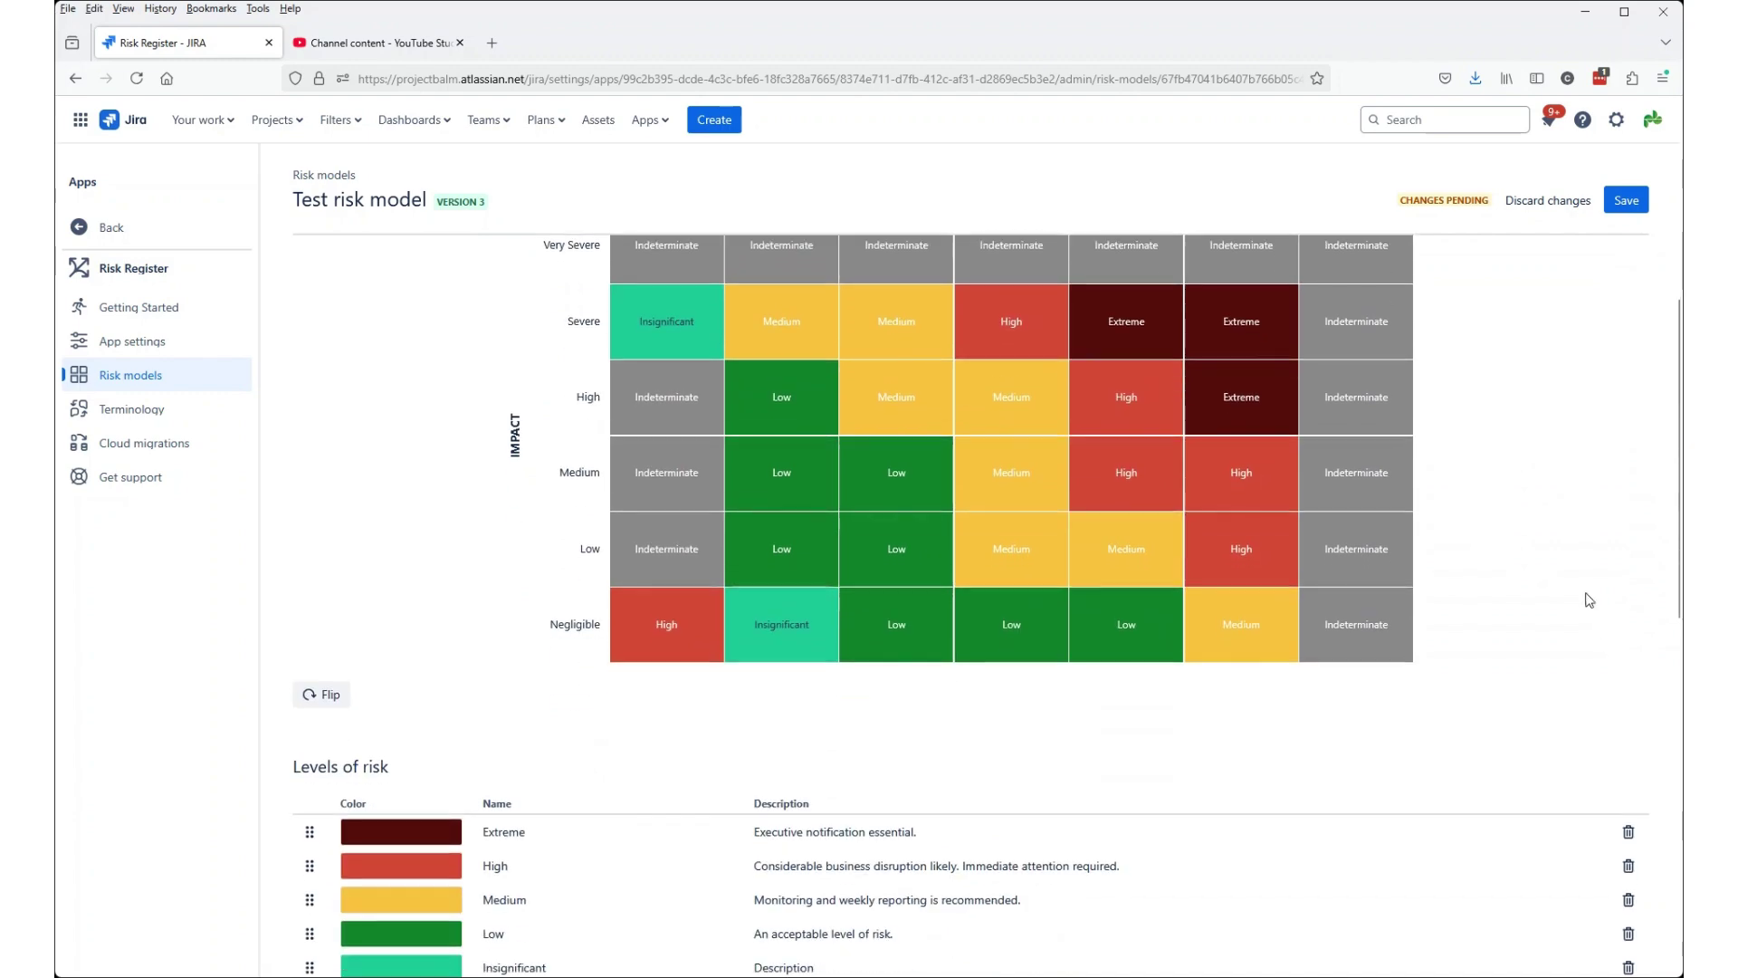
Delete the Very Severe impact and the Inevitable and Won't happen probabilities from the risk model.
scroll(869, 601, down, 5)
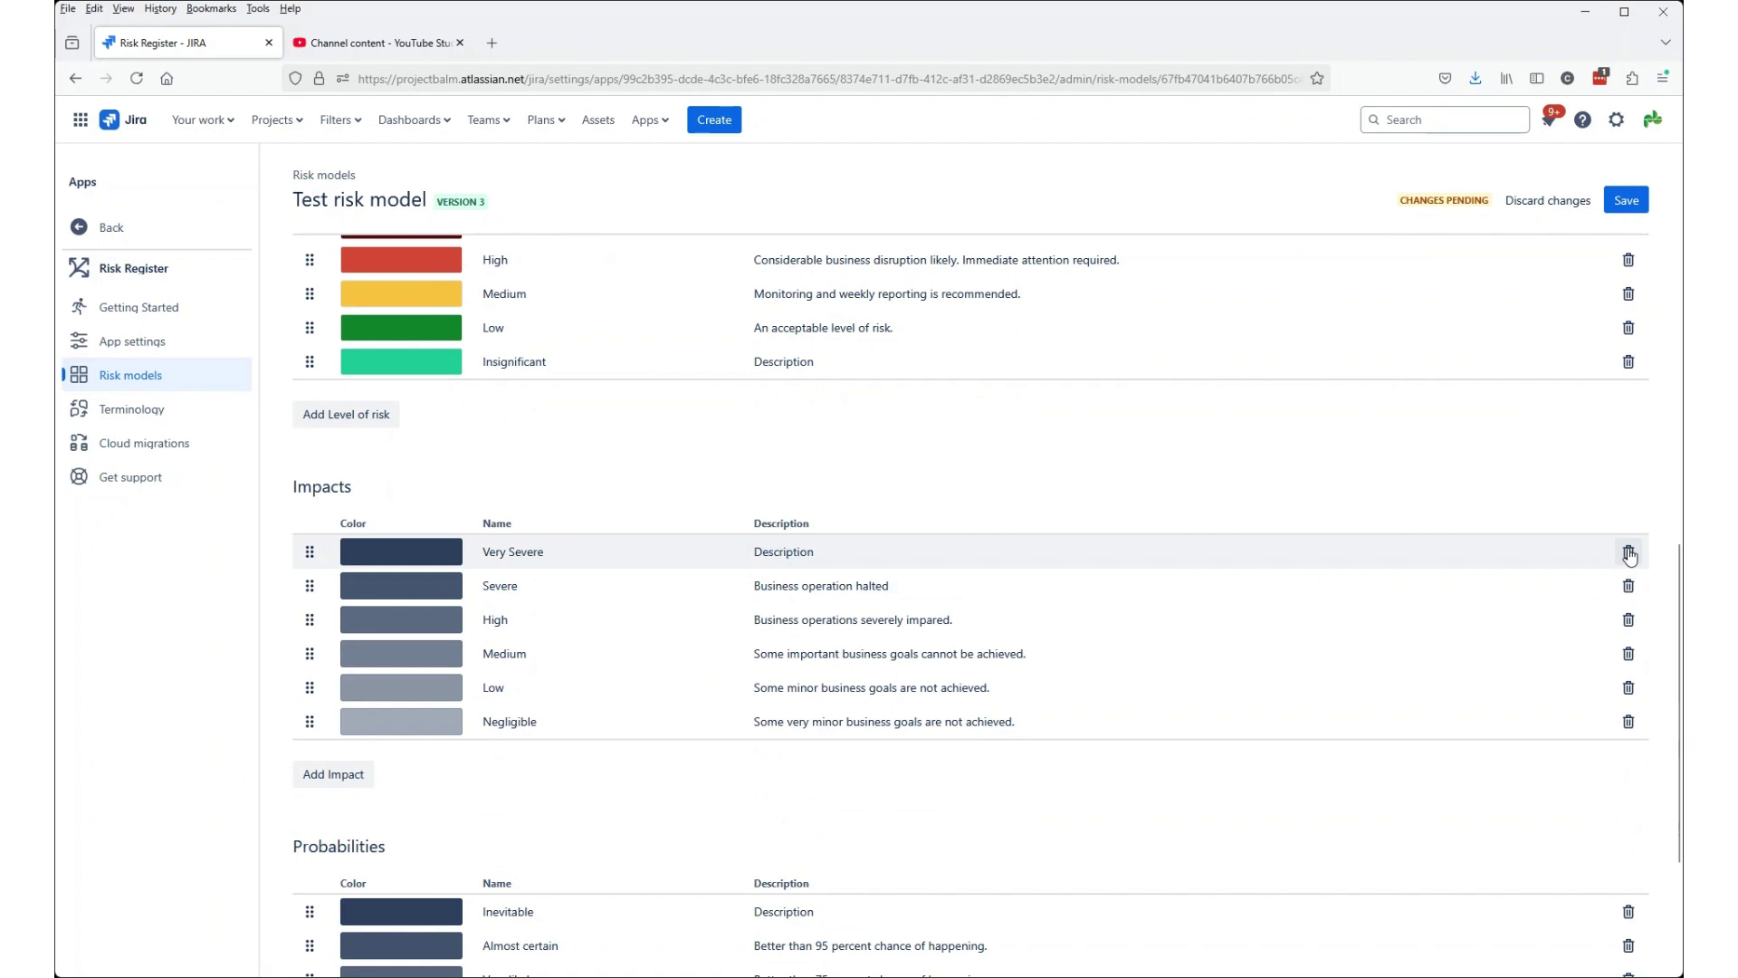
click(1628, 552)
scroll(745, 509, down, 3)
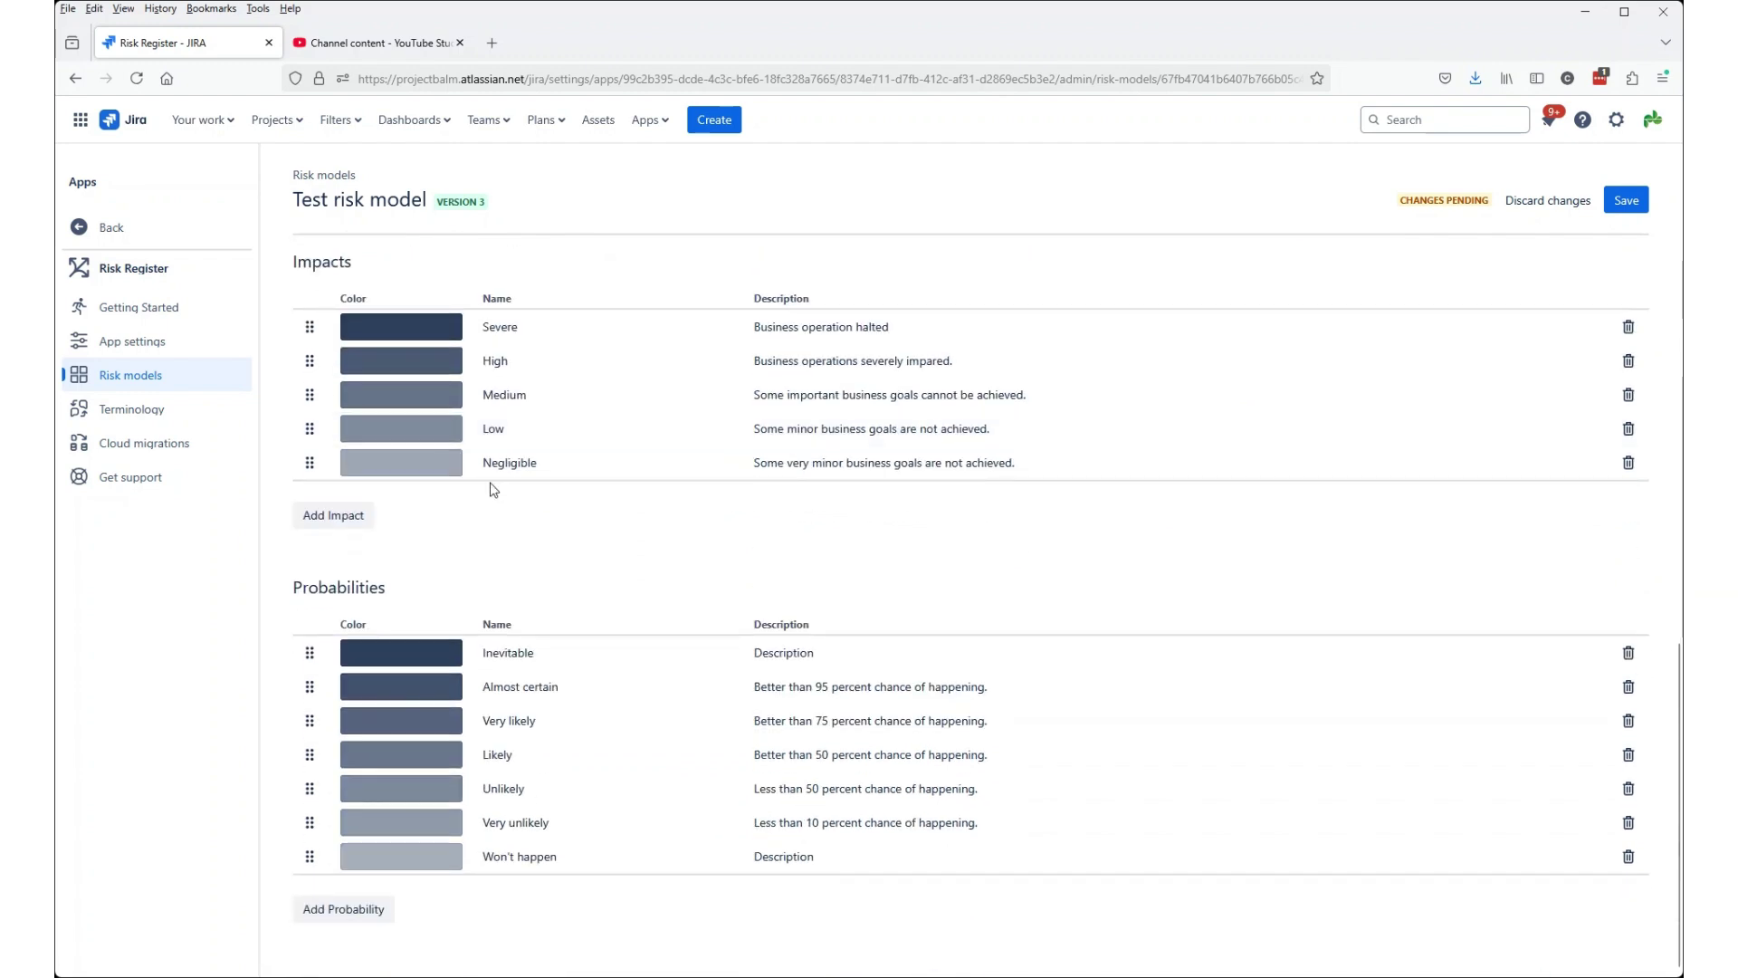
click(1628, 653)
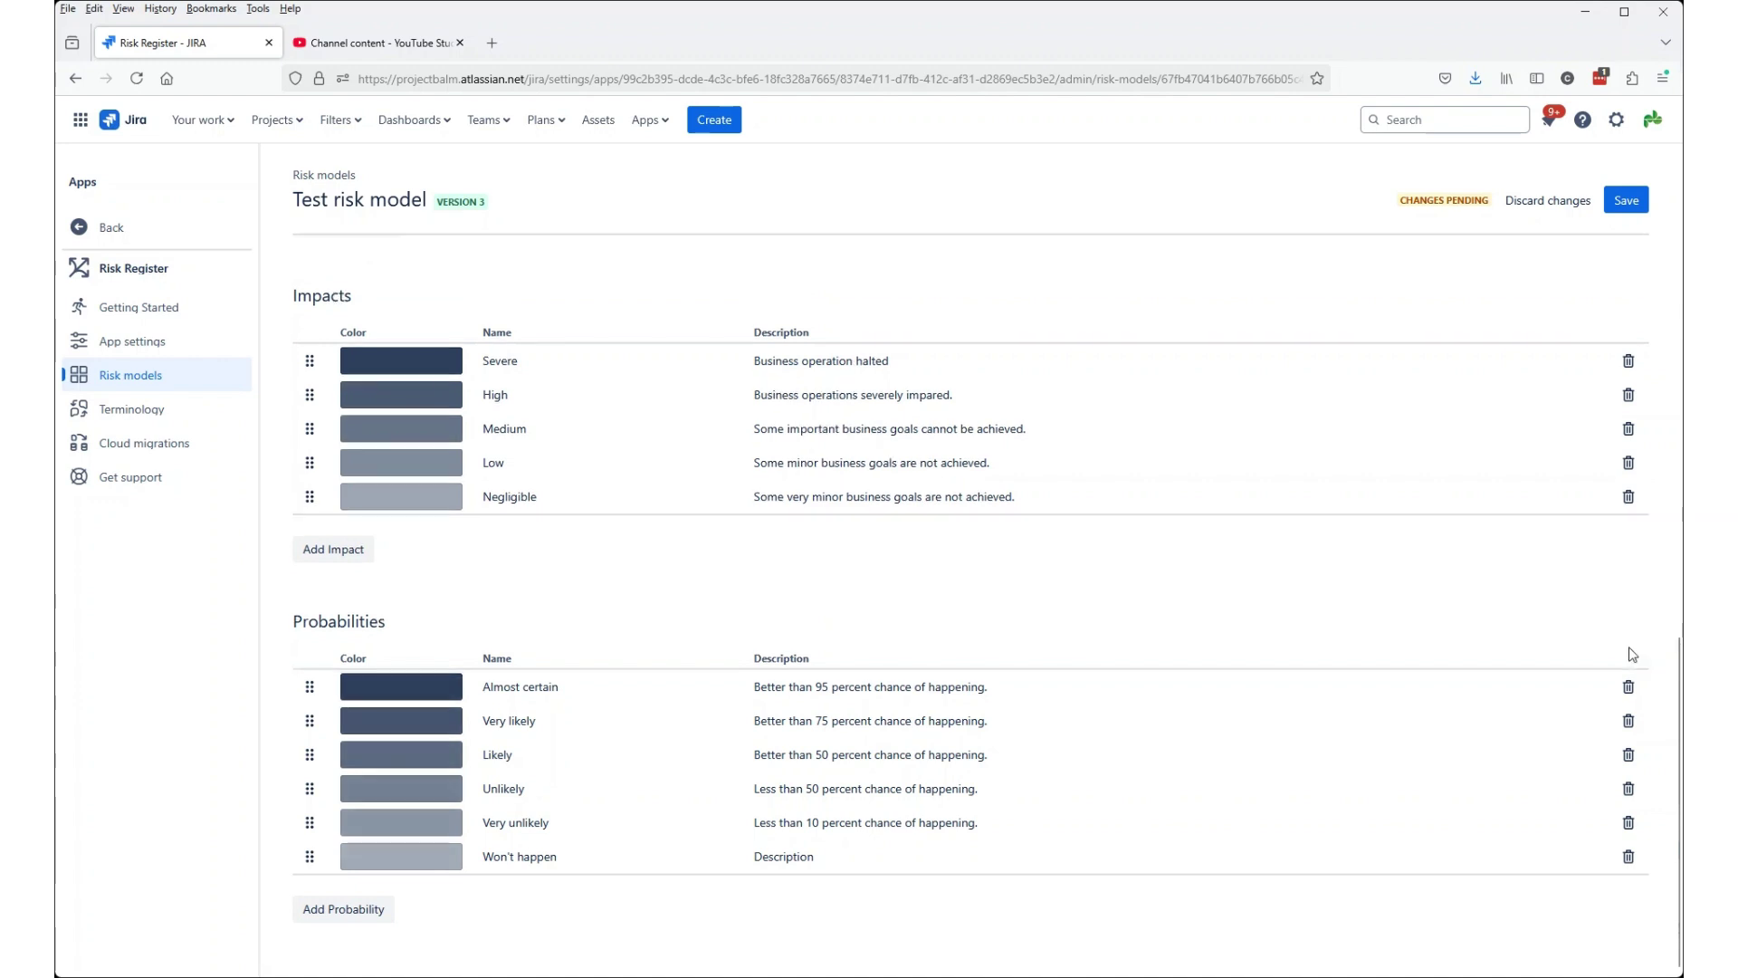
click(1628, 857)
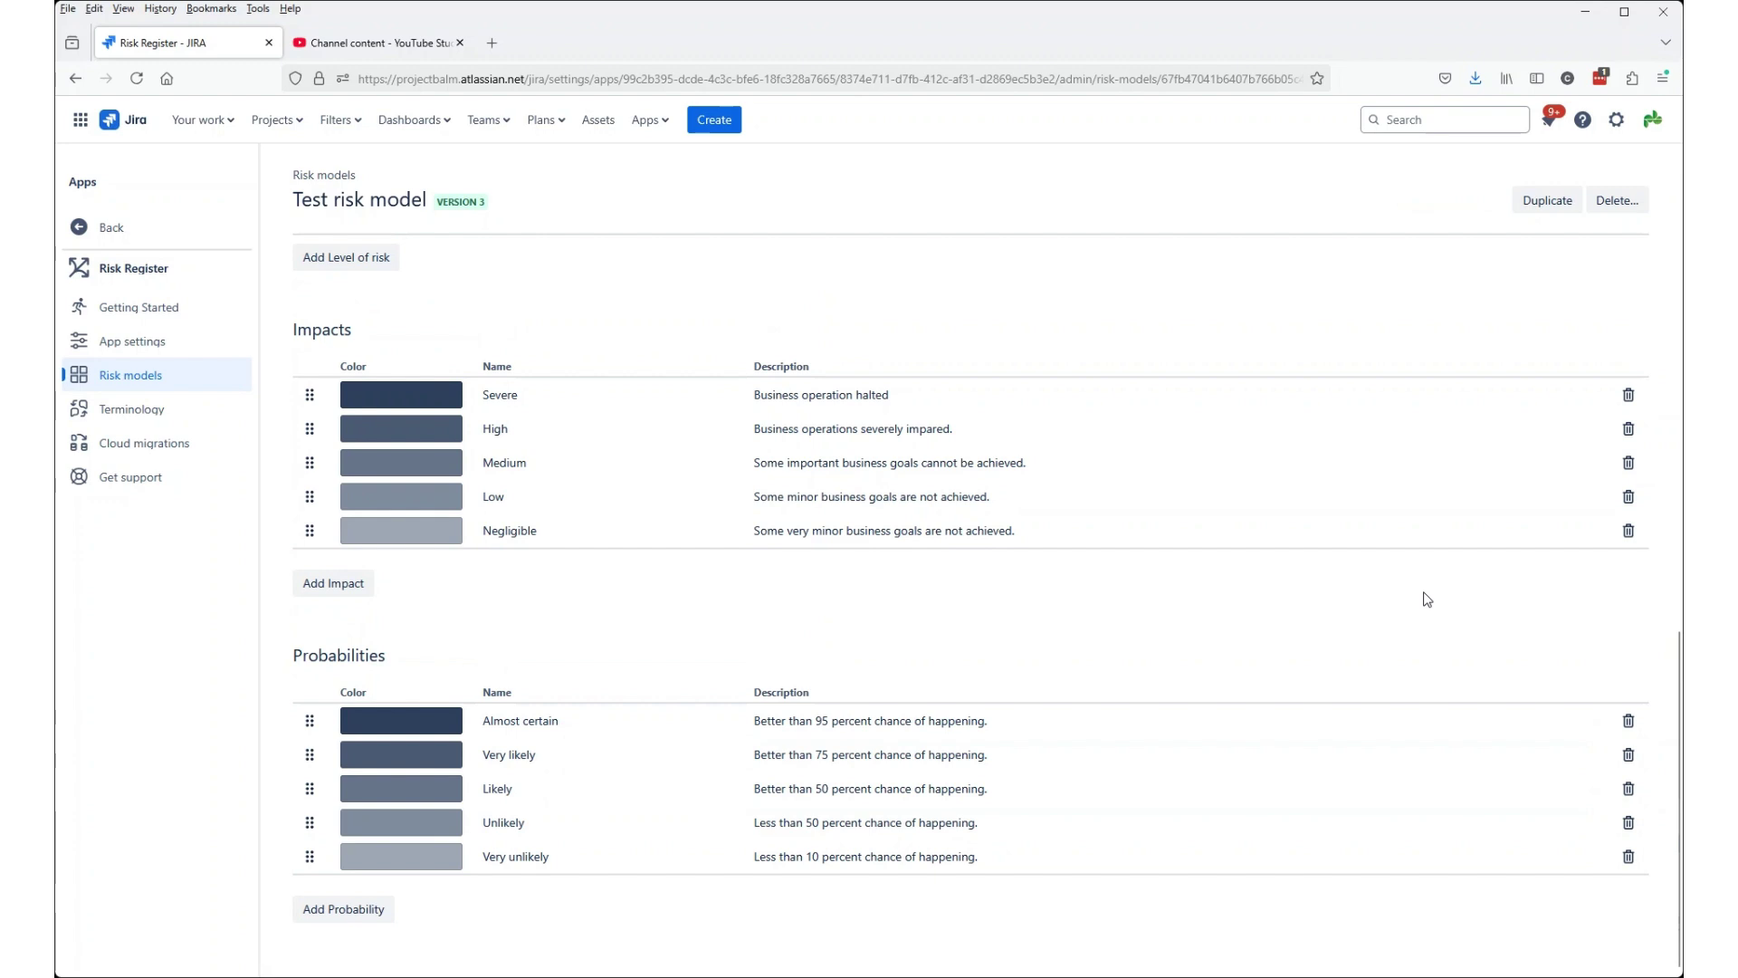
Set the matrix cell for Negligible impact and Very unlikely probability to Low.
scroll(1292, 540, up, 10)
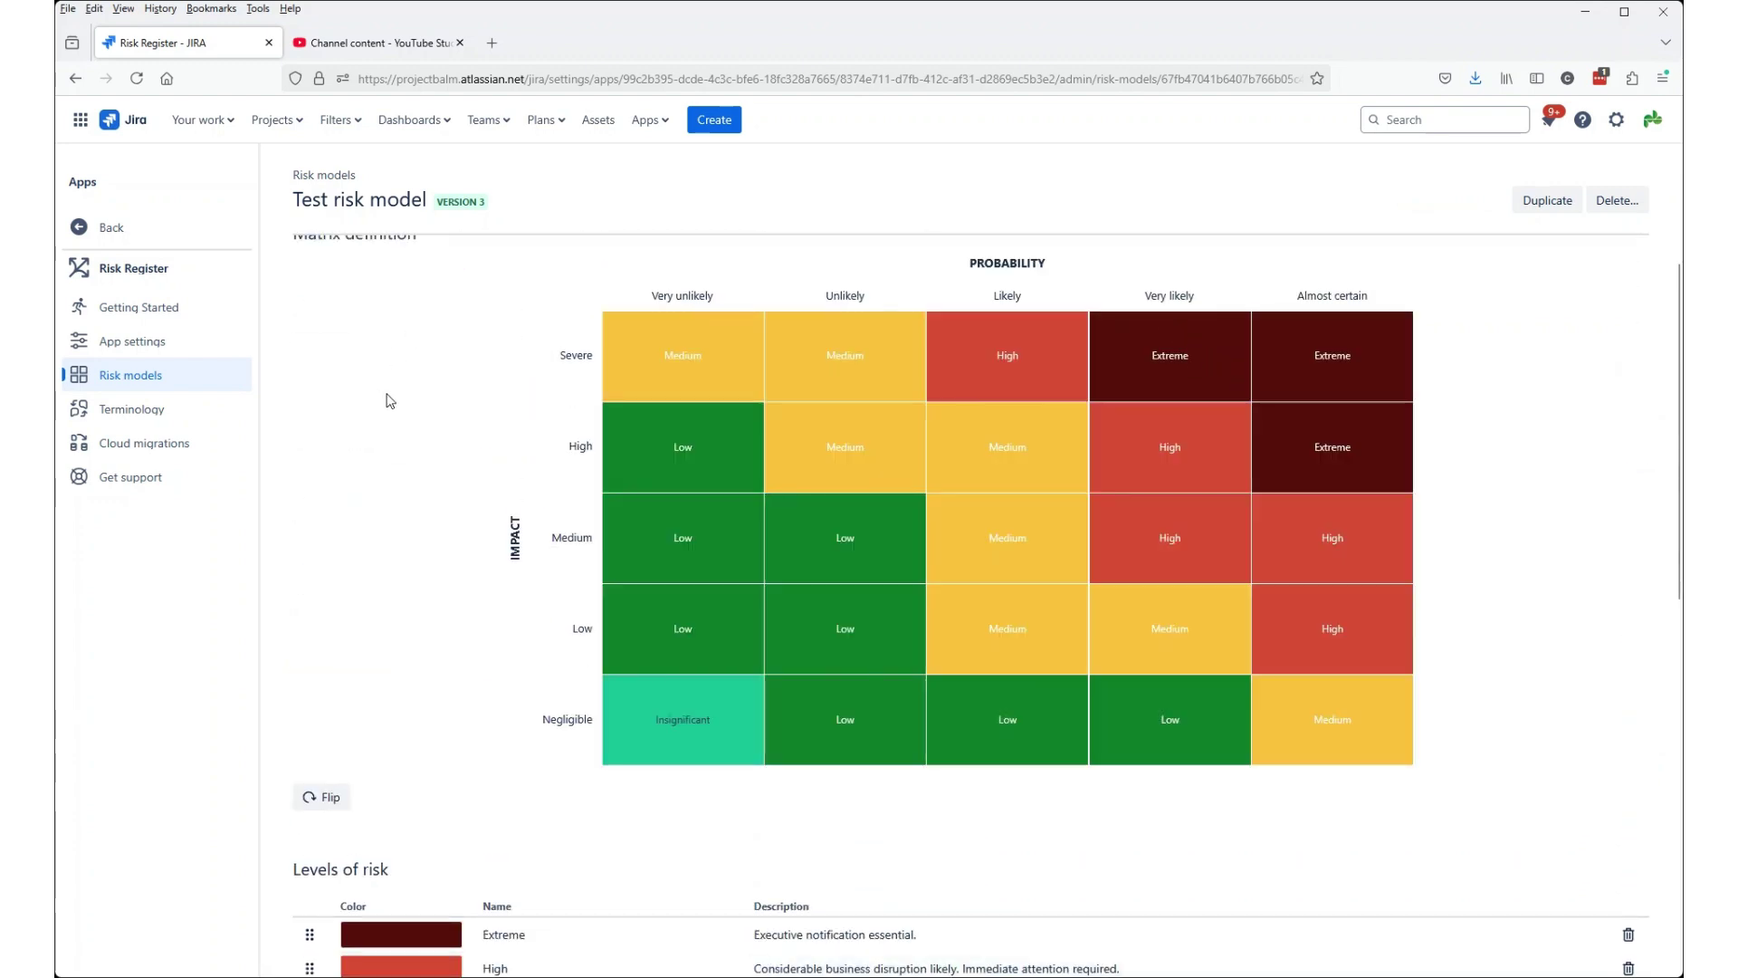
scroll(407, 435, up, 2)
scroll(407, 434, down, 1)
scroll(435, 452, up, 2)
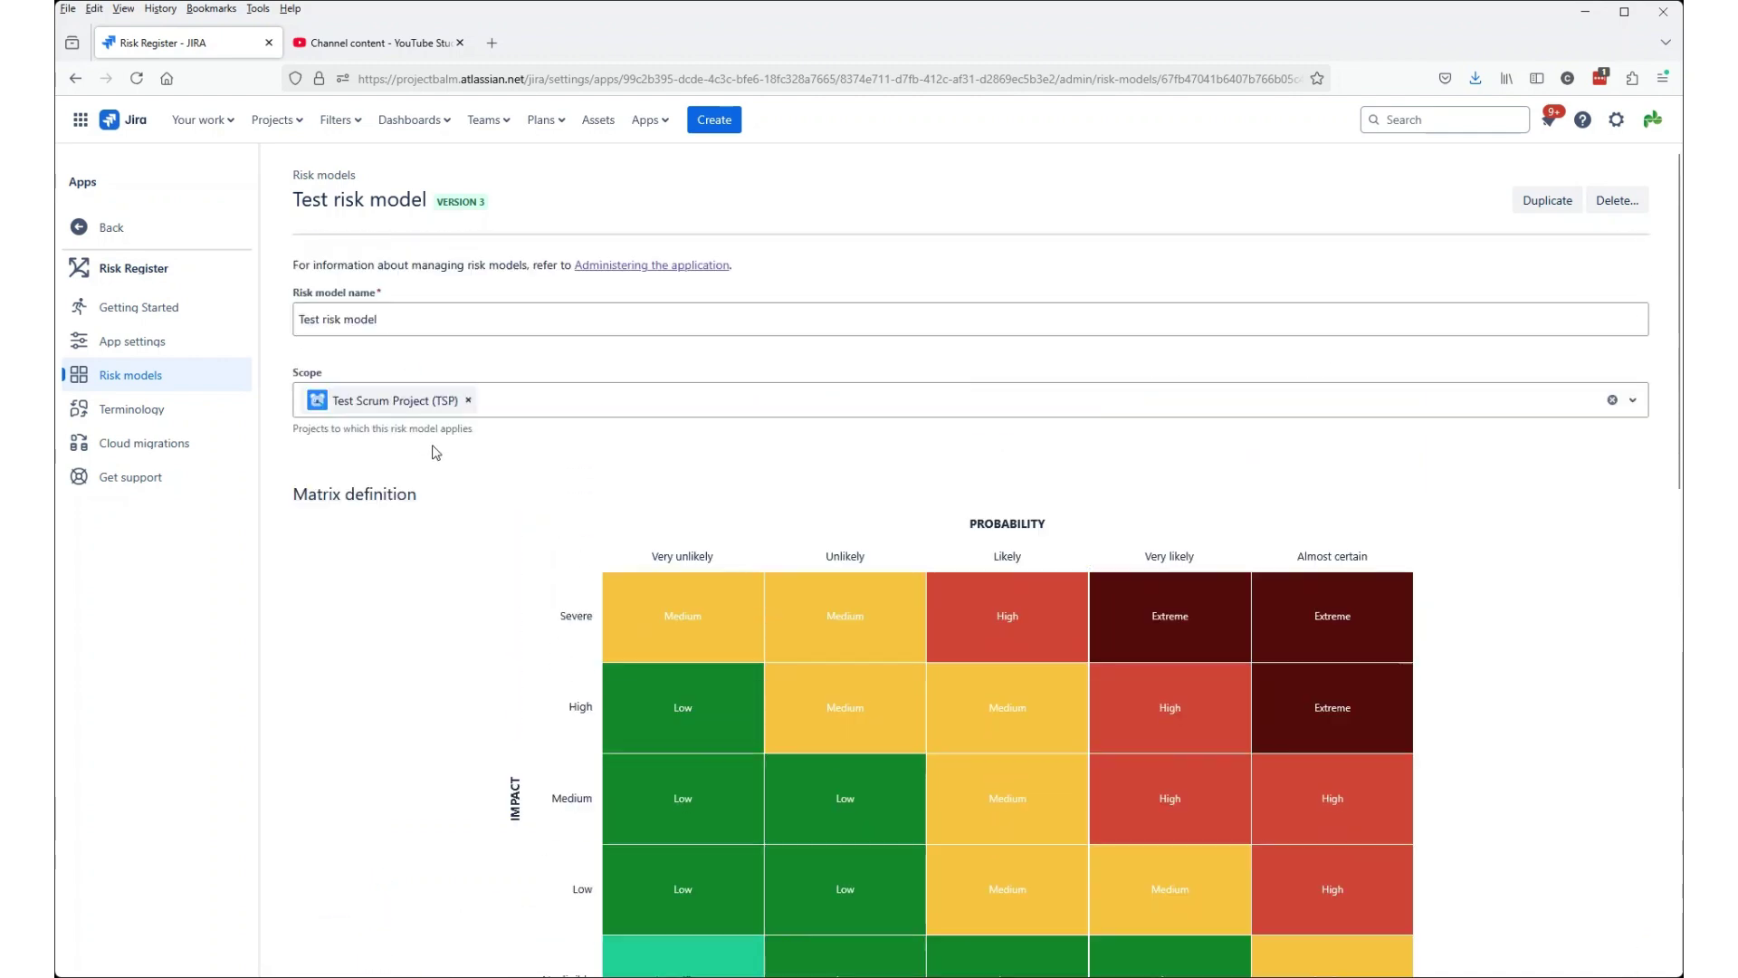
scroll(507, 498, down, 3)
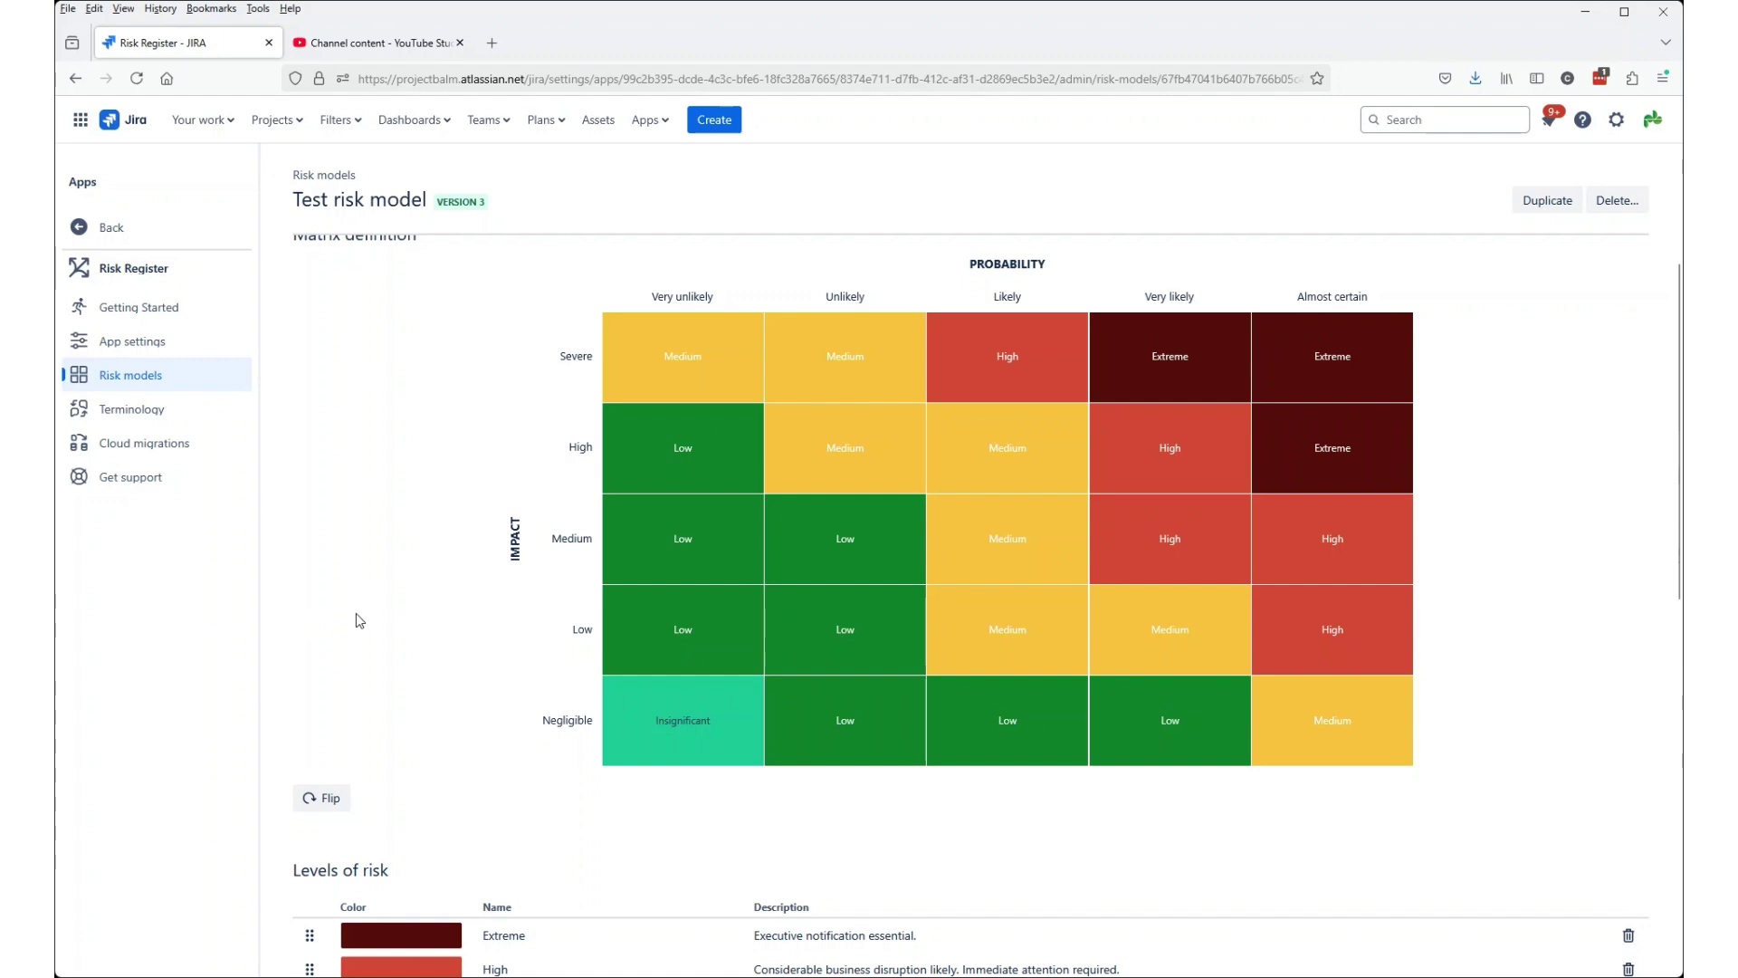
scroll(357, 614, down, 2)
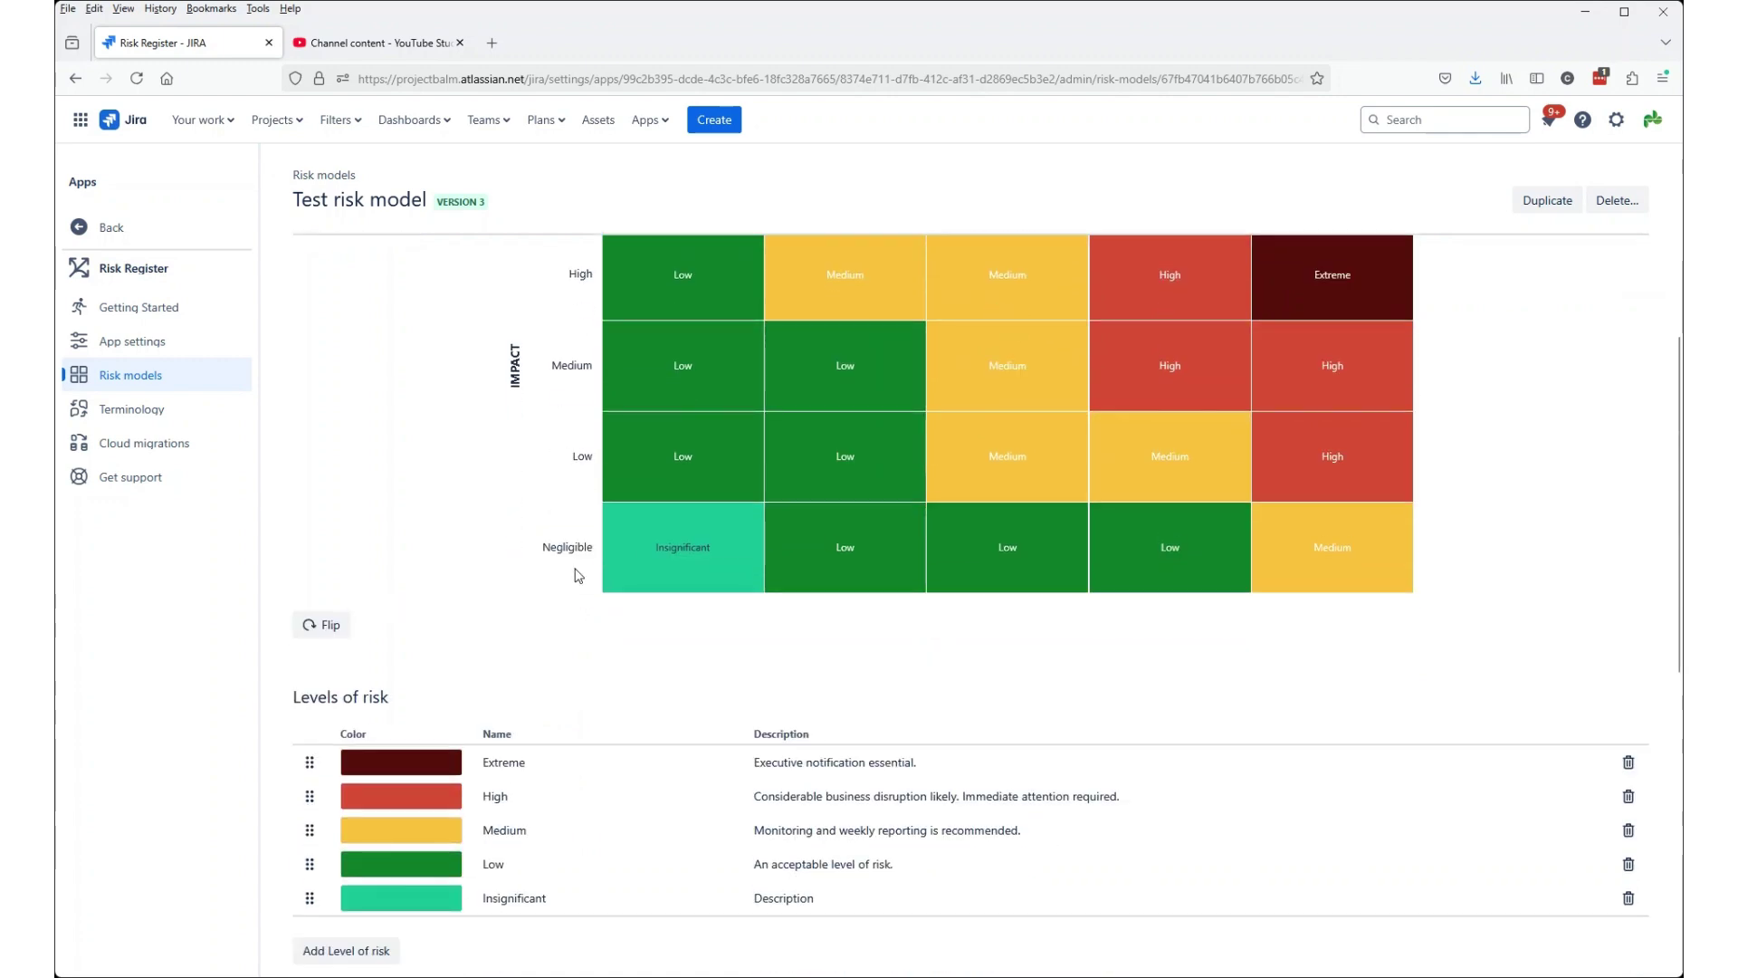
click(661, 555)
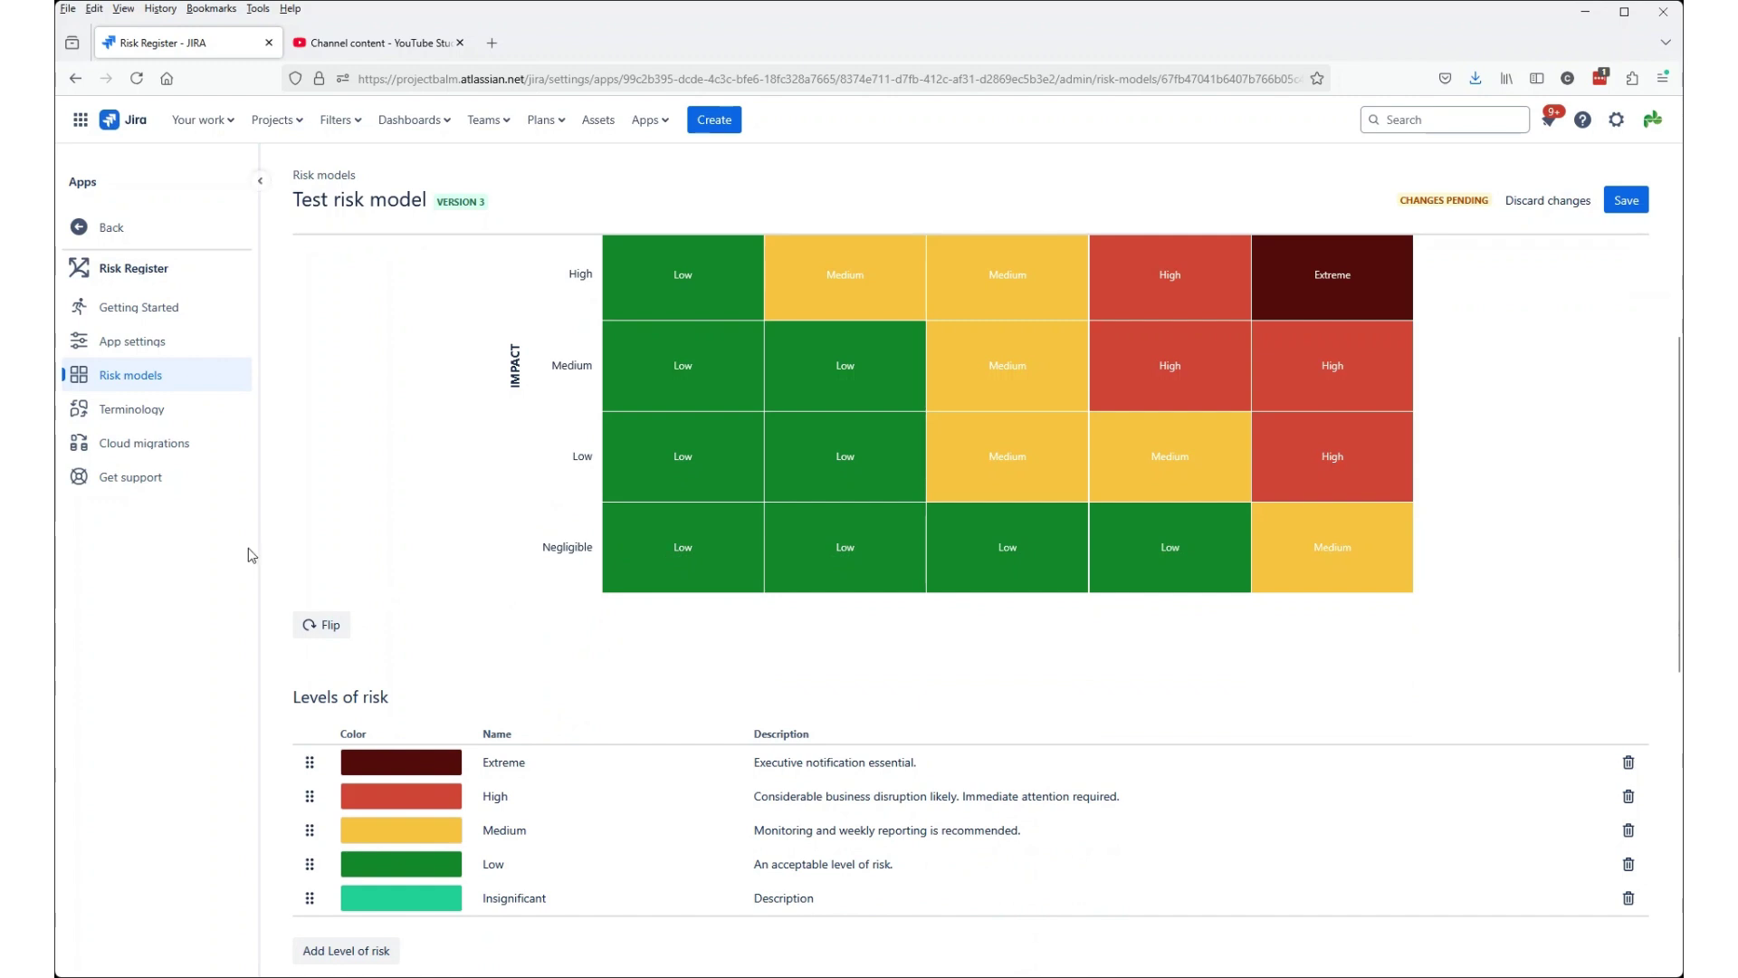
scroll(331, 562, up, 3)
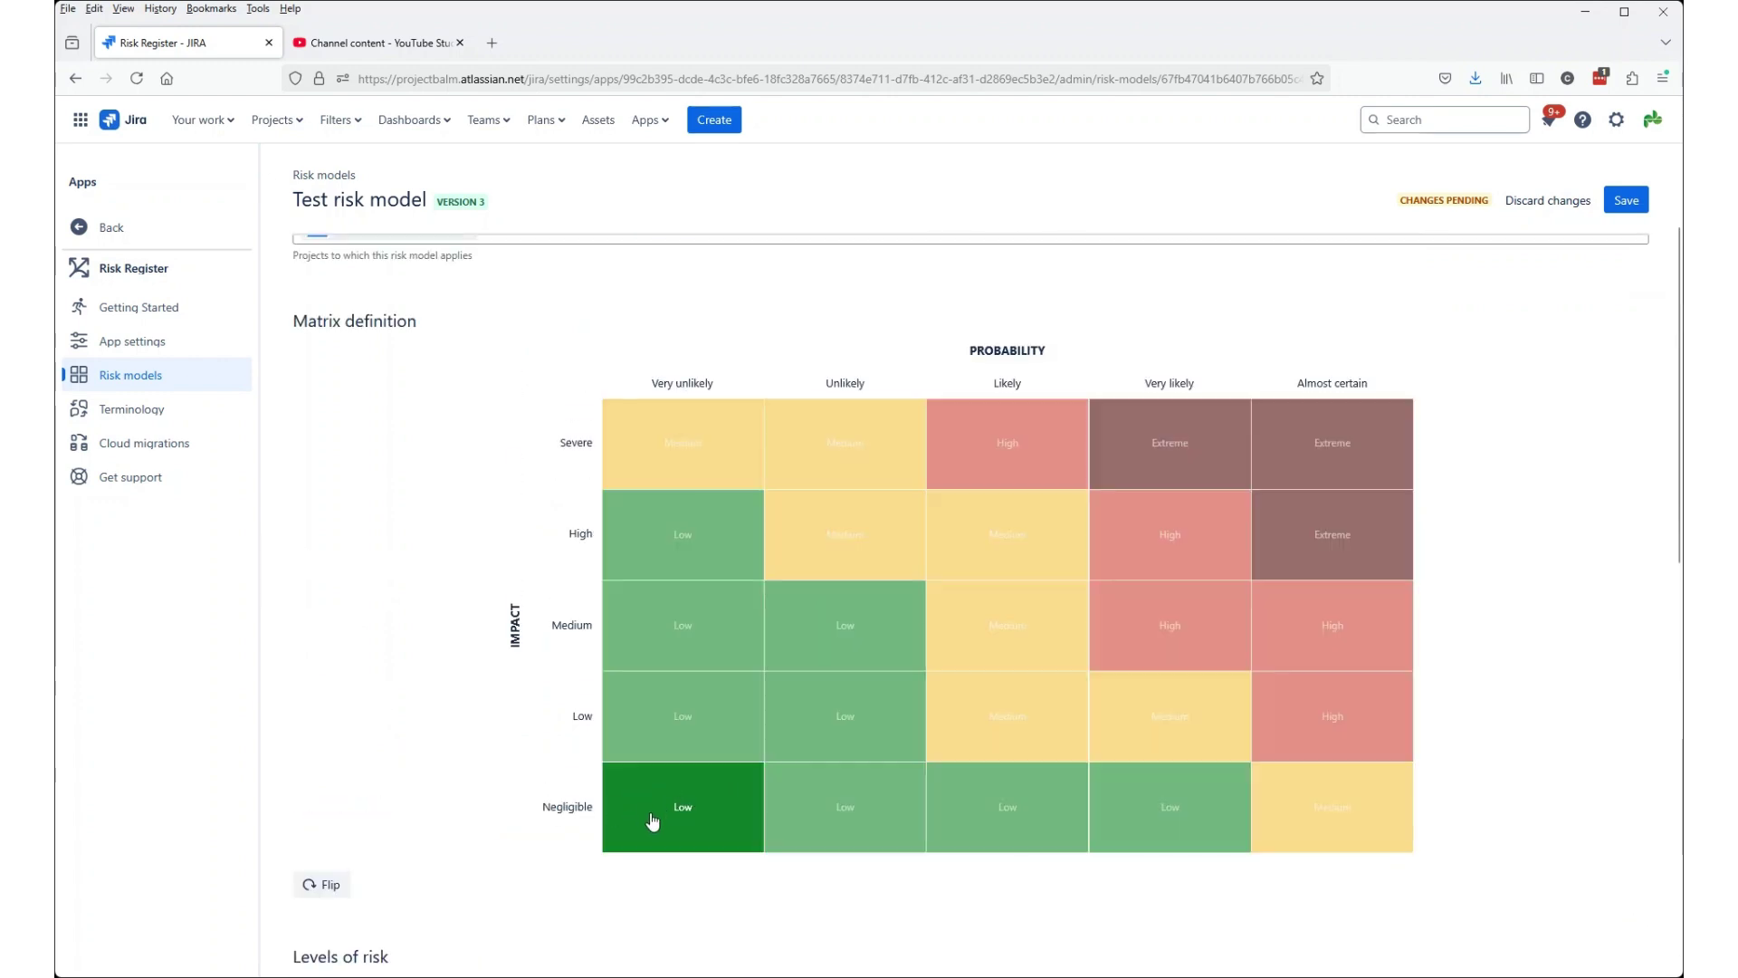
Delete the Insignificant level of risk from the risk model.
scroll(345, 481, down, 5)
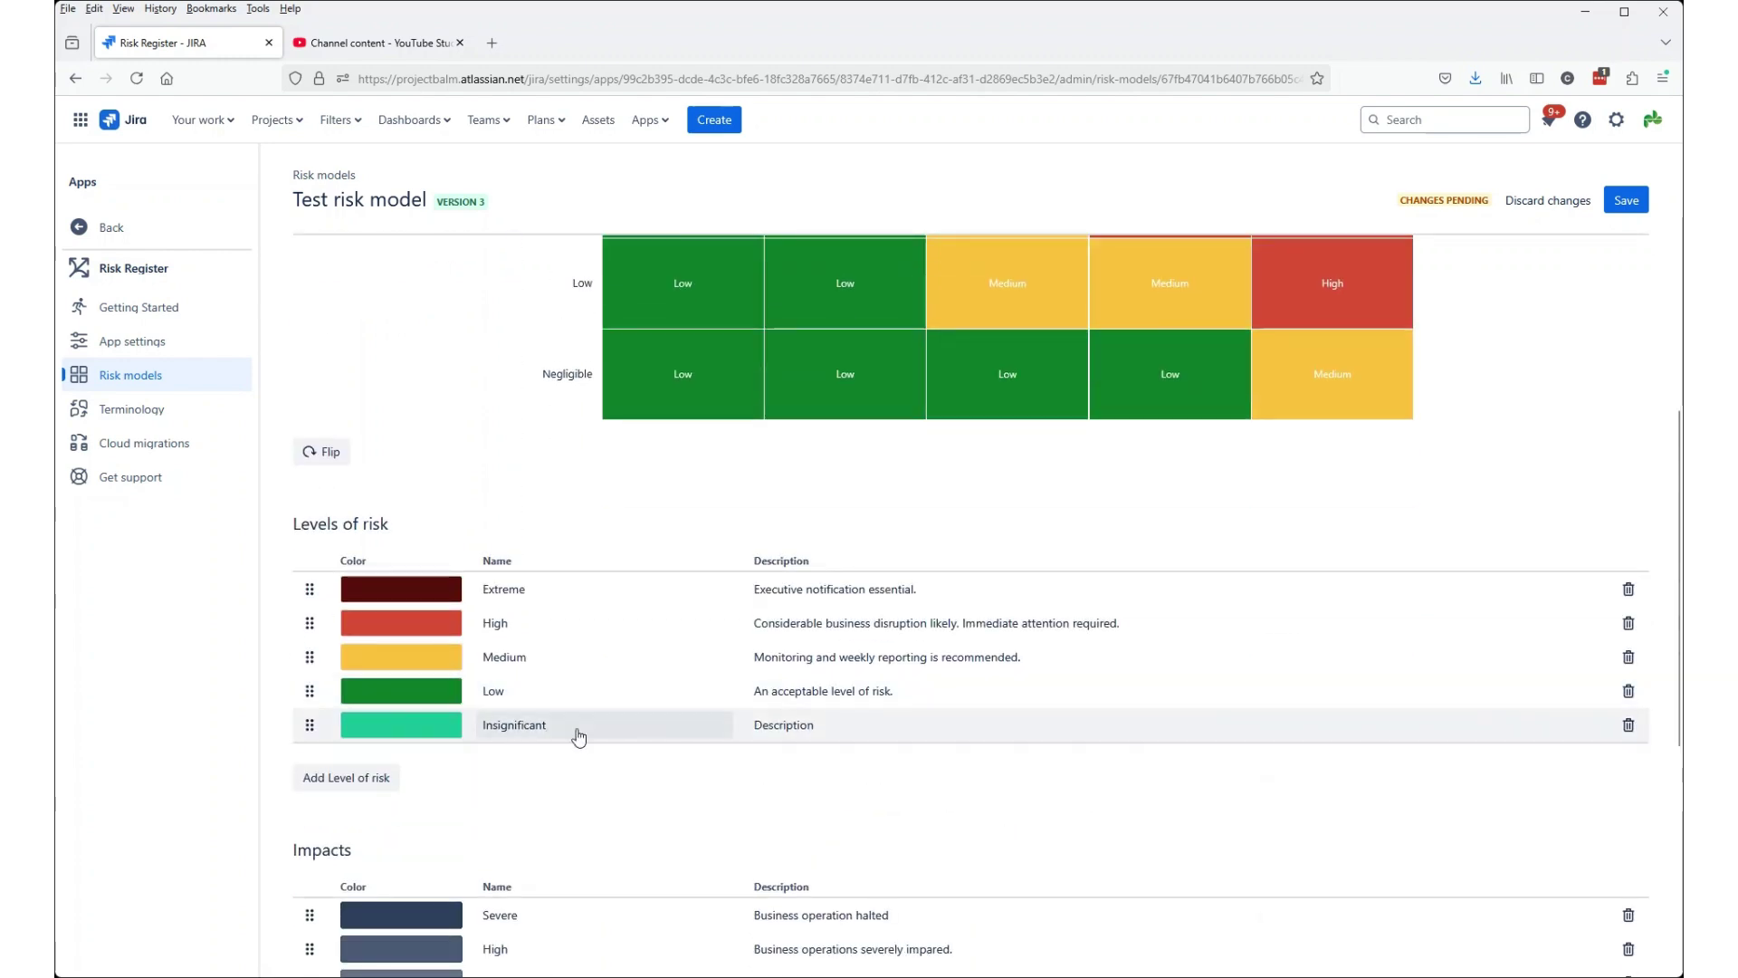
click(1629, 726)
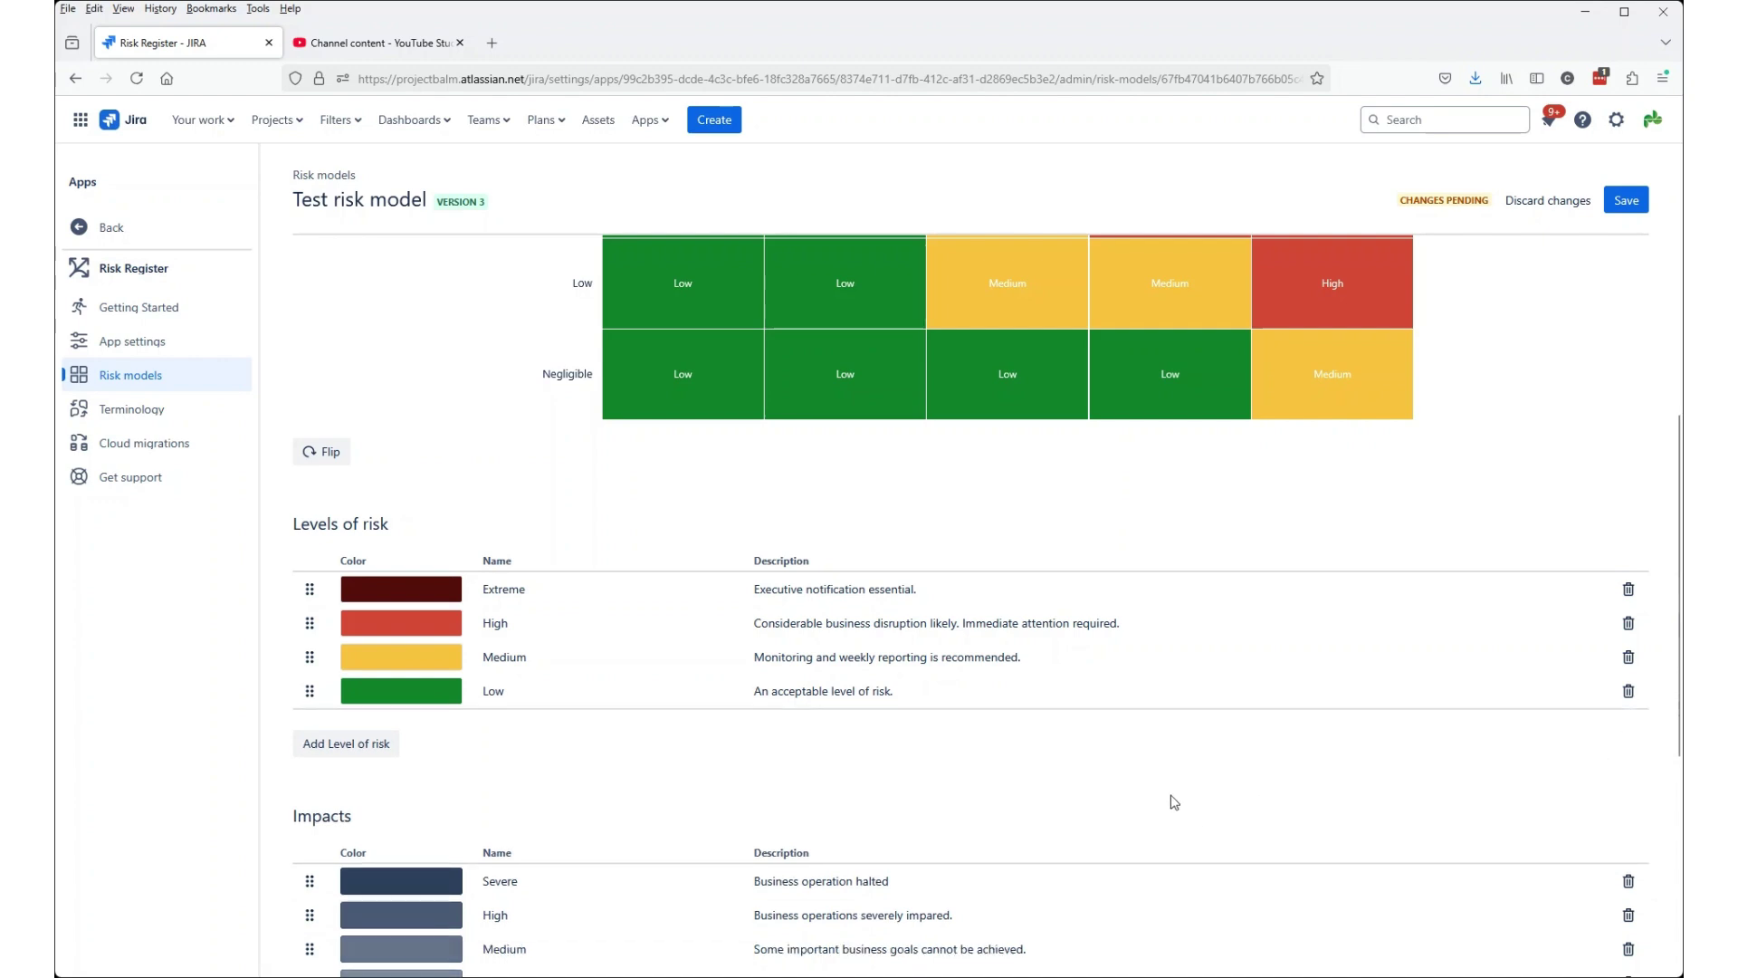
scroll(1020, 801, up, 6)
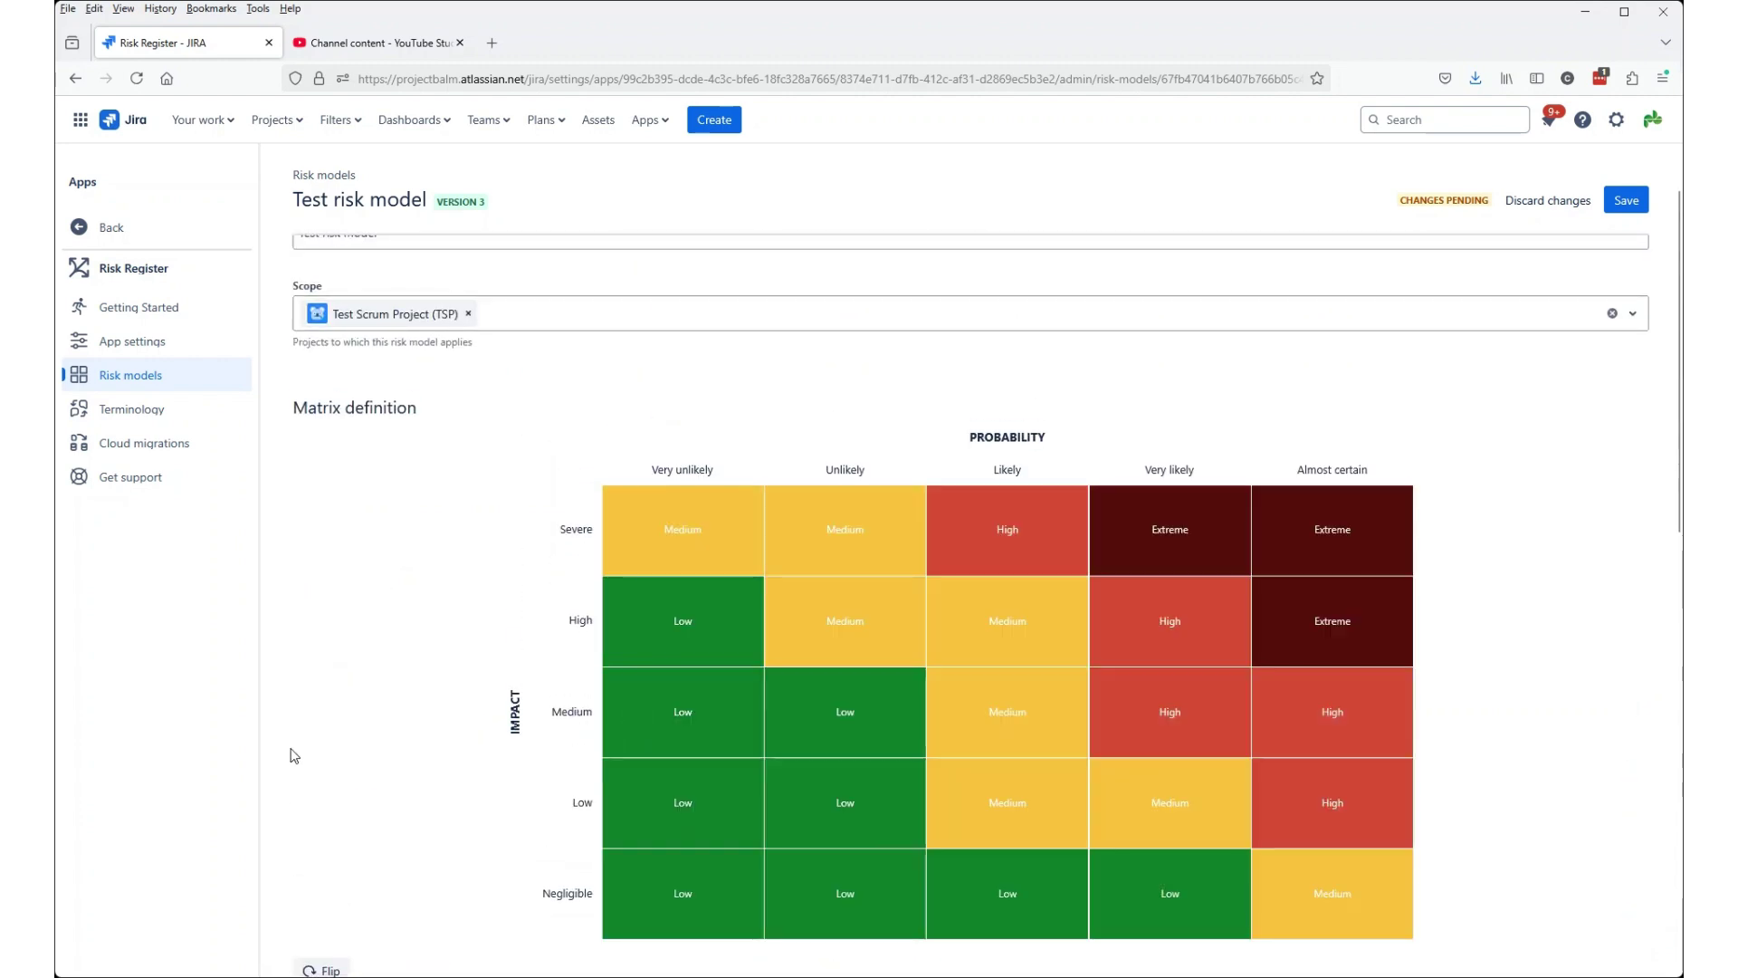
Change the colour of the Extreme level of risk to a brighter red and check it in the matrix.
scroll(396, 676, down, 1)
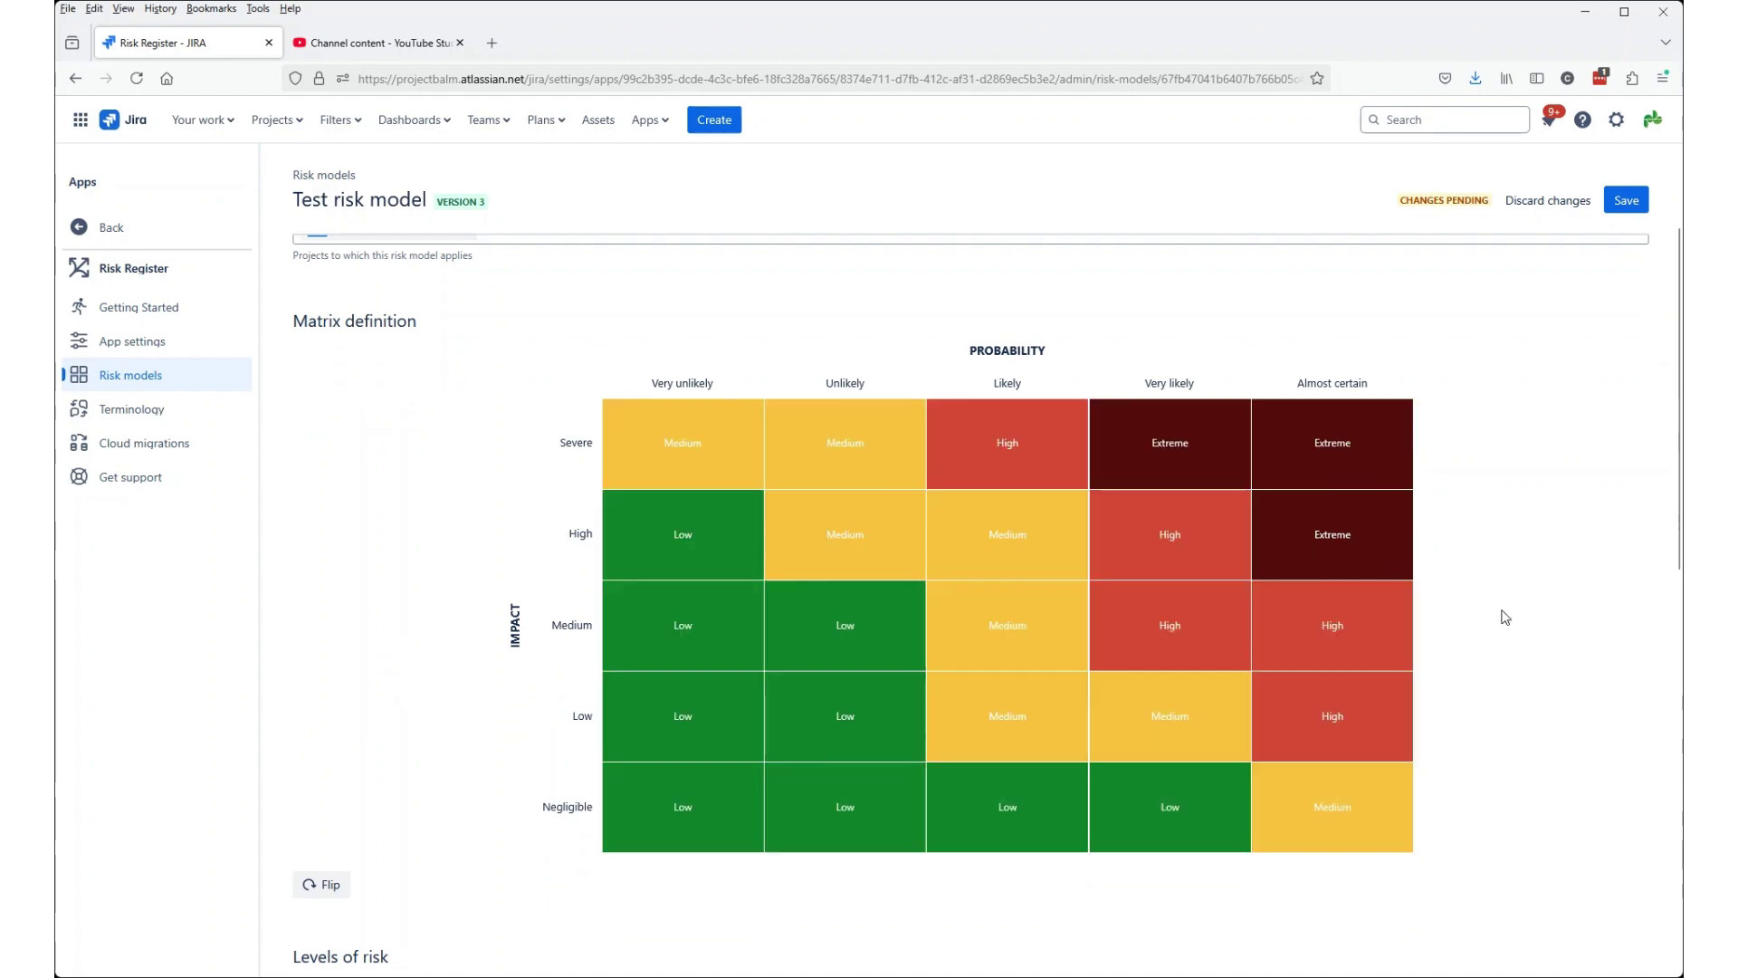
scroll(1561, 482, down, 3)
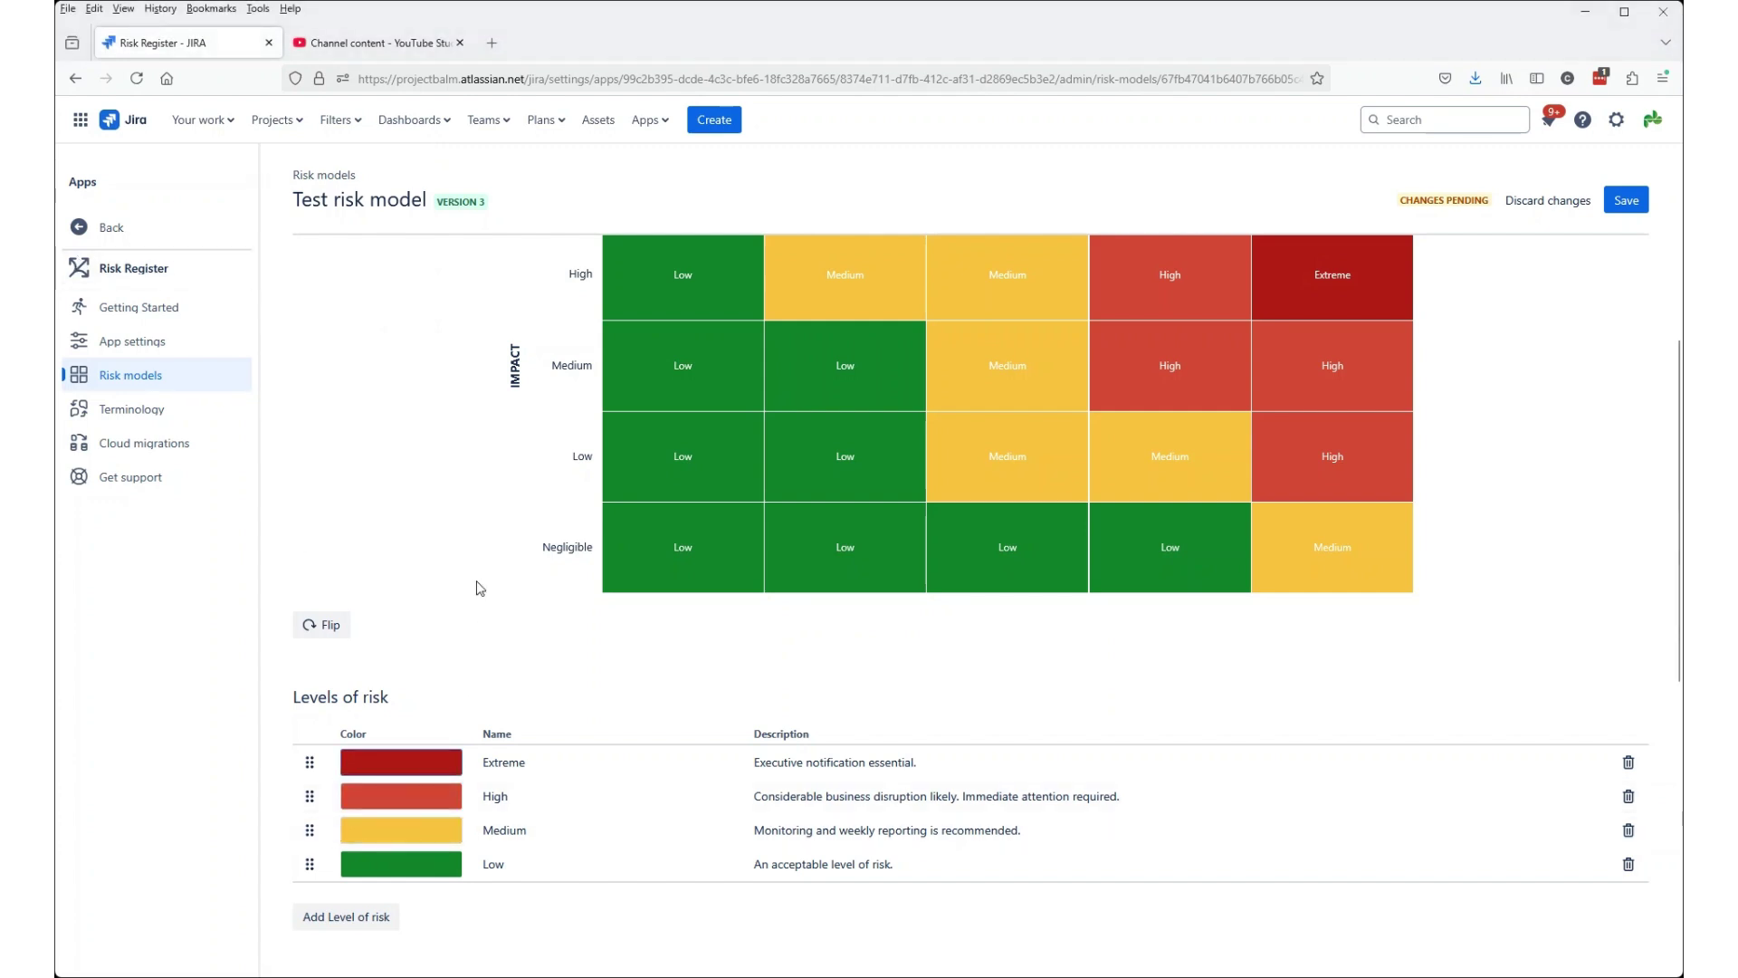
scroll(462, 686, up, 3)
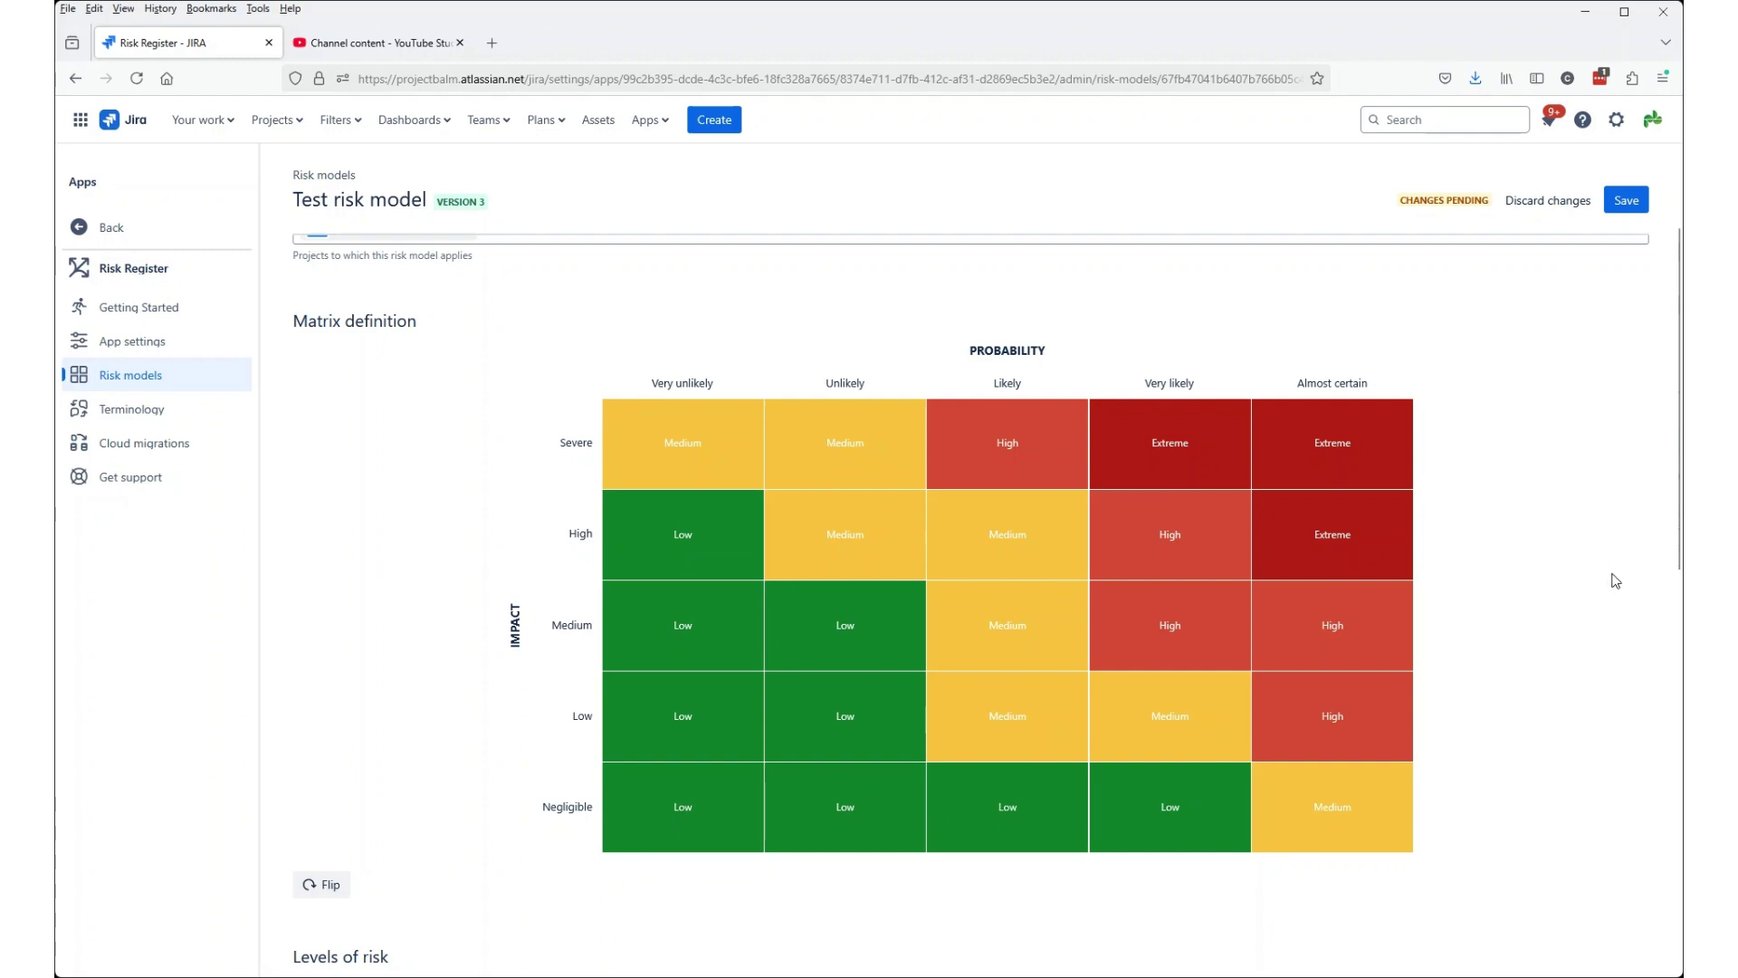
Set the Medium impact/Unlikely probability cell to Medium and the High impact/Likely probability cell to High in the matrix.
click(818, 619)
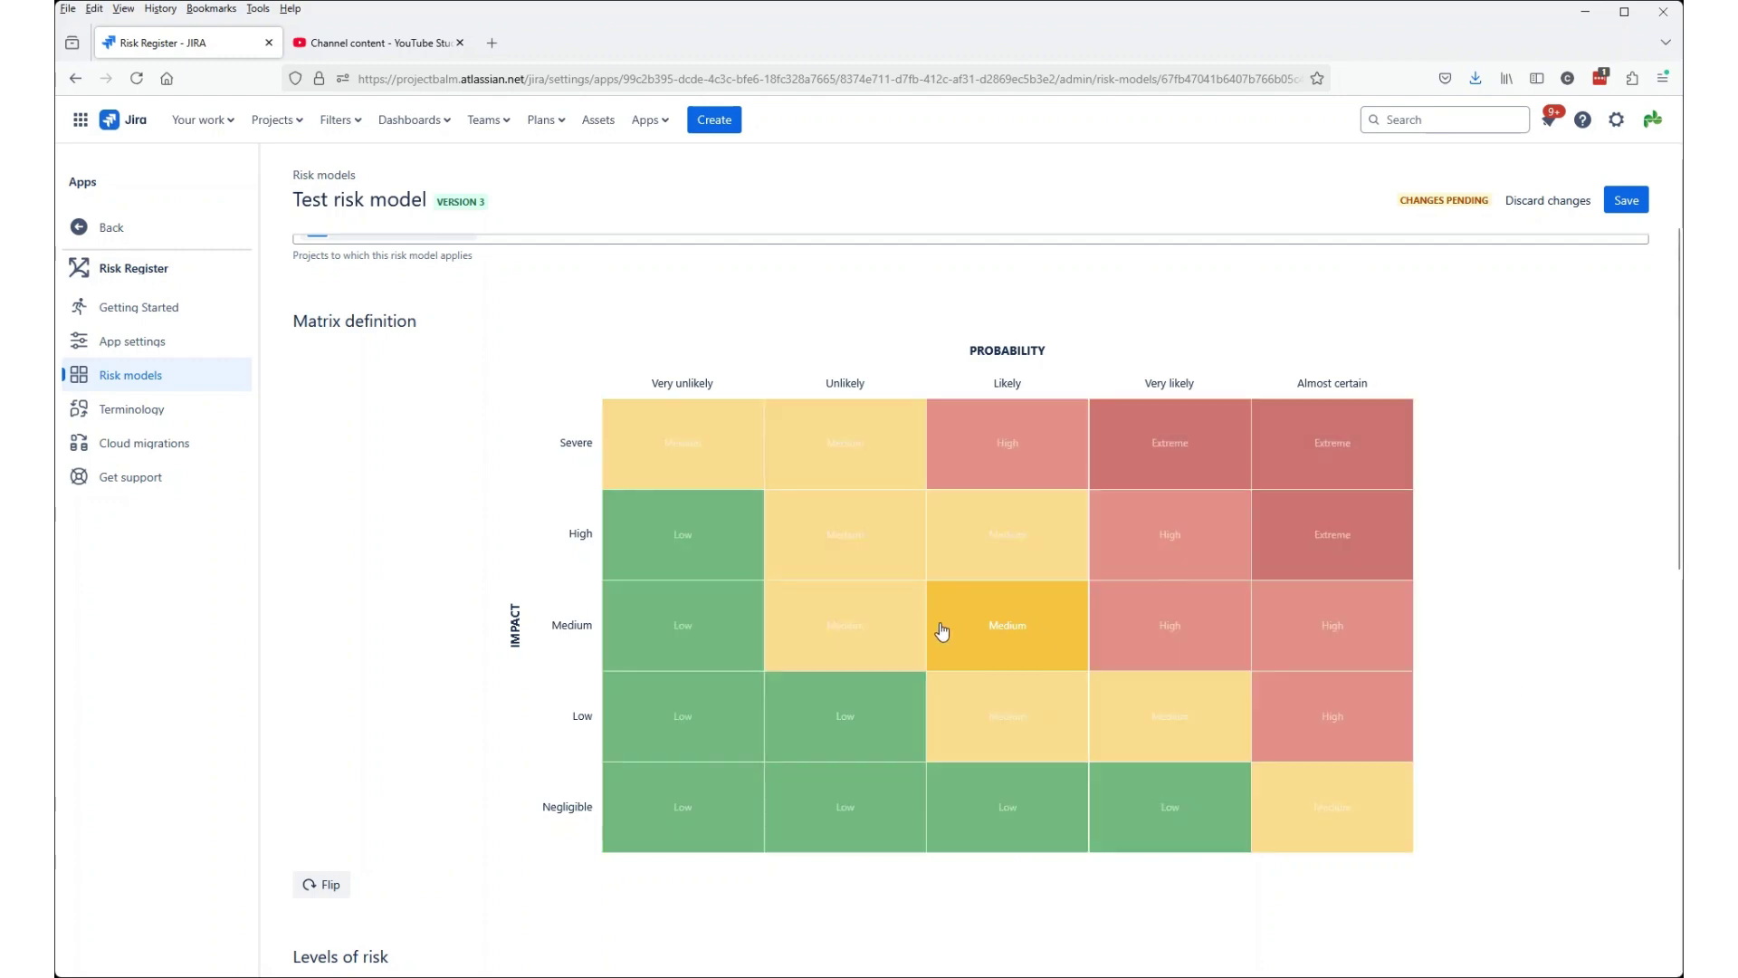
click(1020, 546)
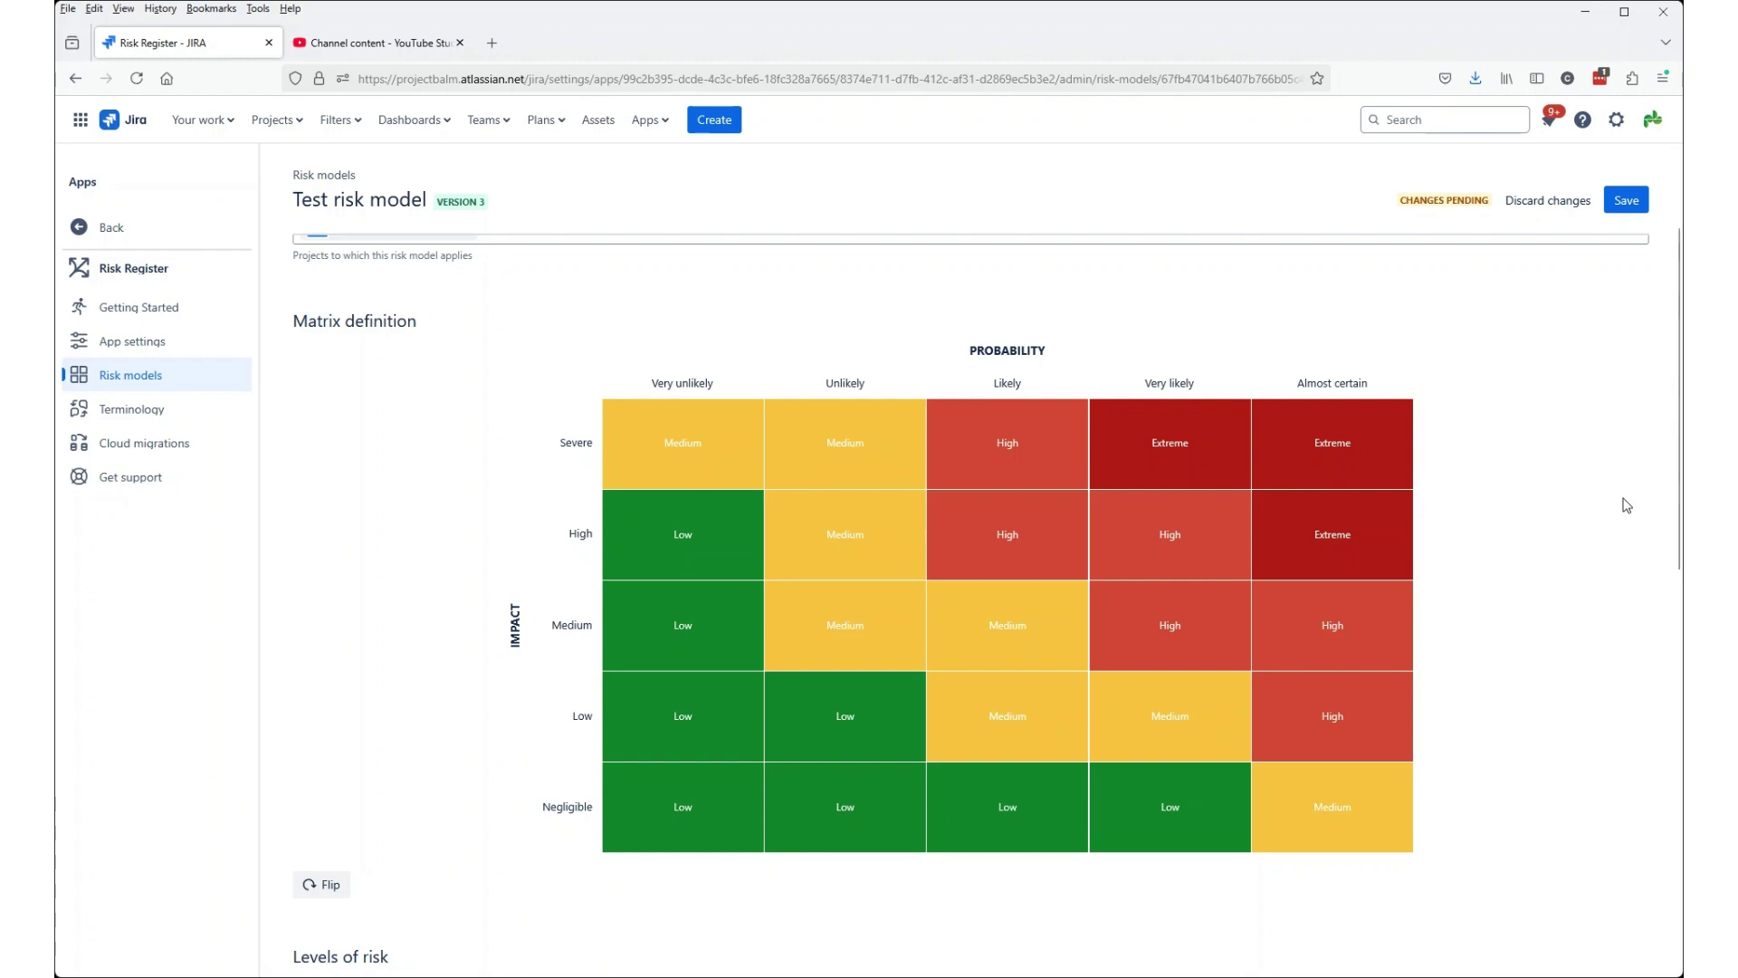
Open the Low risk level's description for editing and accept its existing text.
scroll(1593, 500, down, 5)
scroll(1569, 507, down, 1)
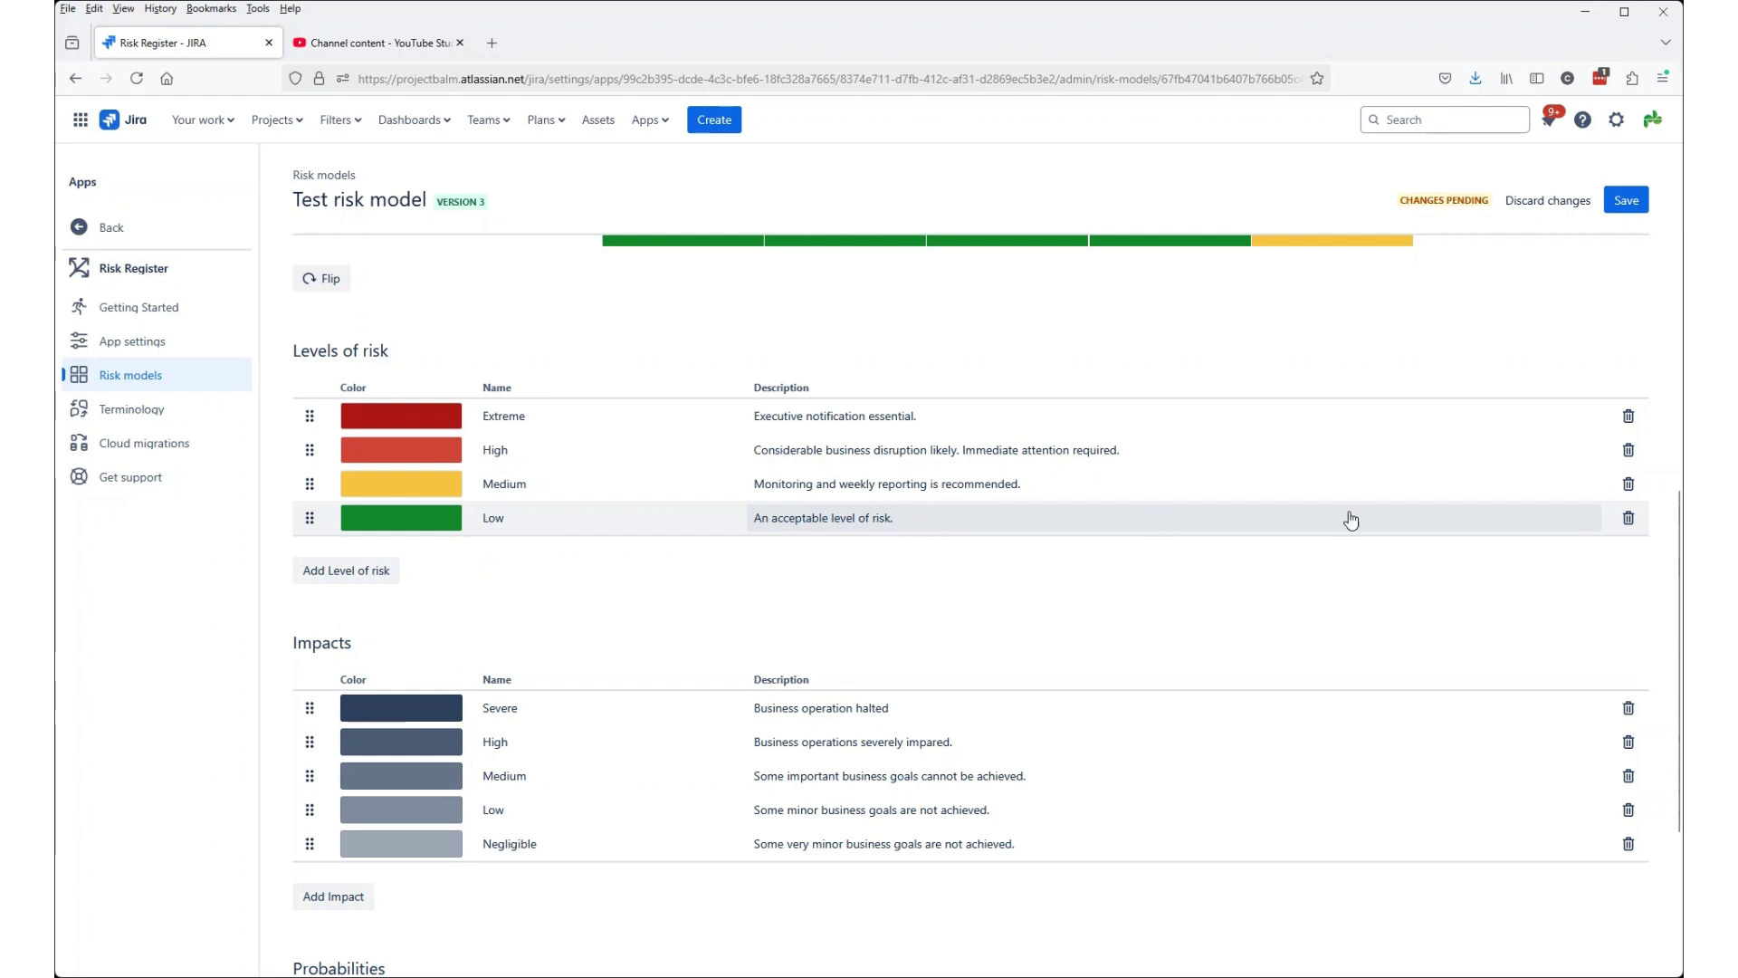
click(1040, 530)
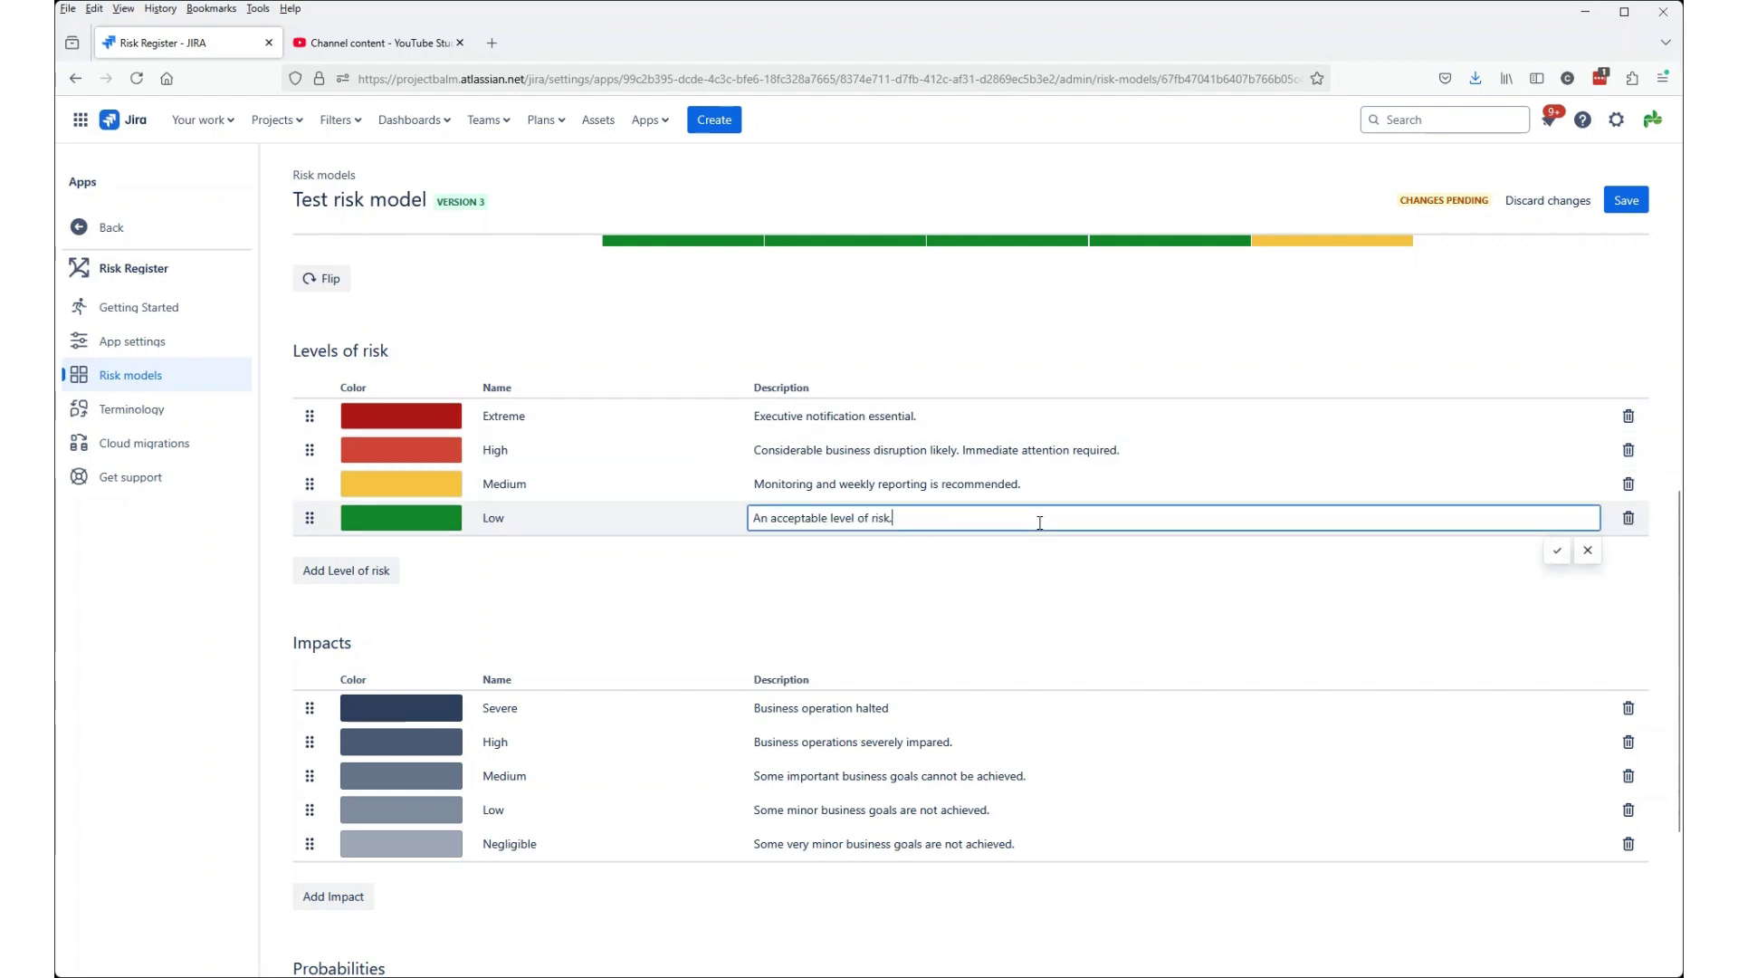
click(1560, 553)
Save the pending changes to the Test risk model.
scroll(1183, 698, up, 8)
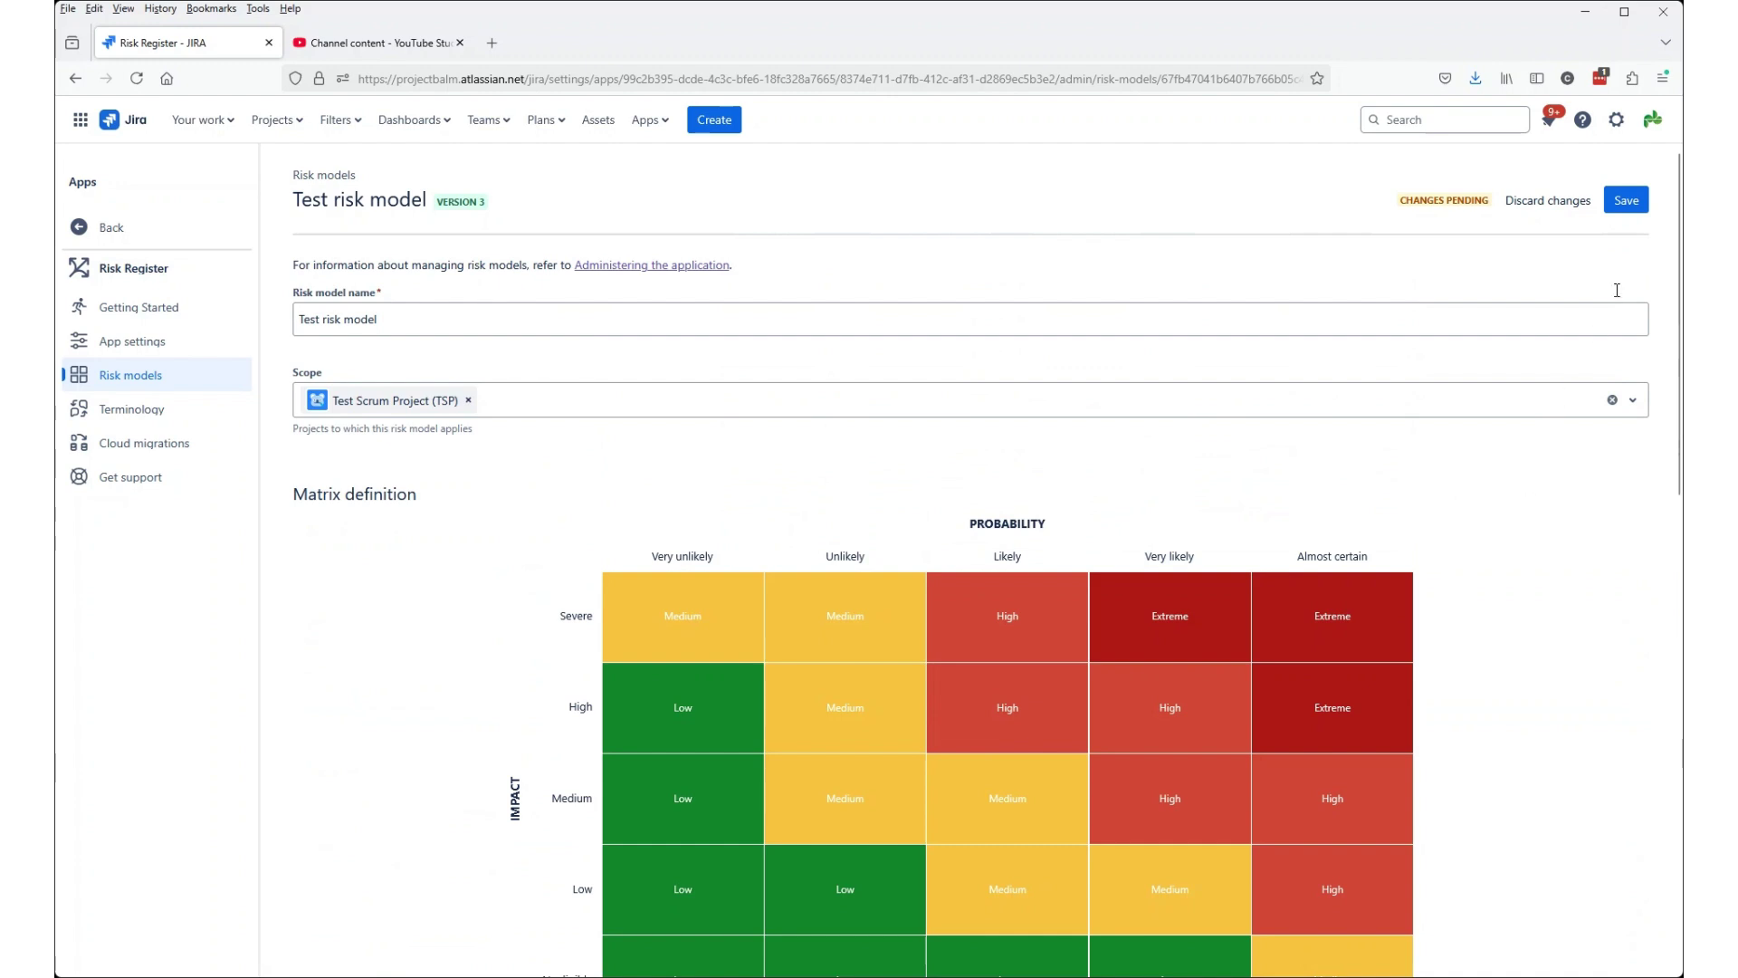
click(1635, 200)
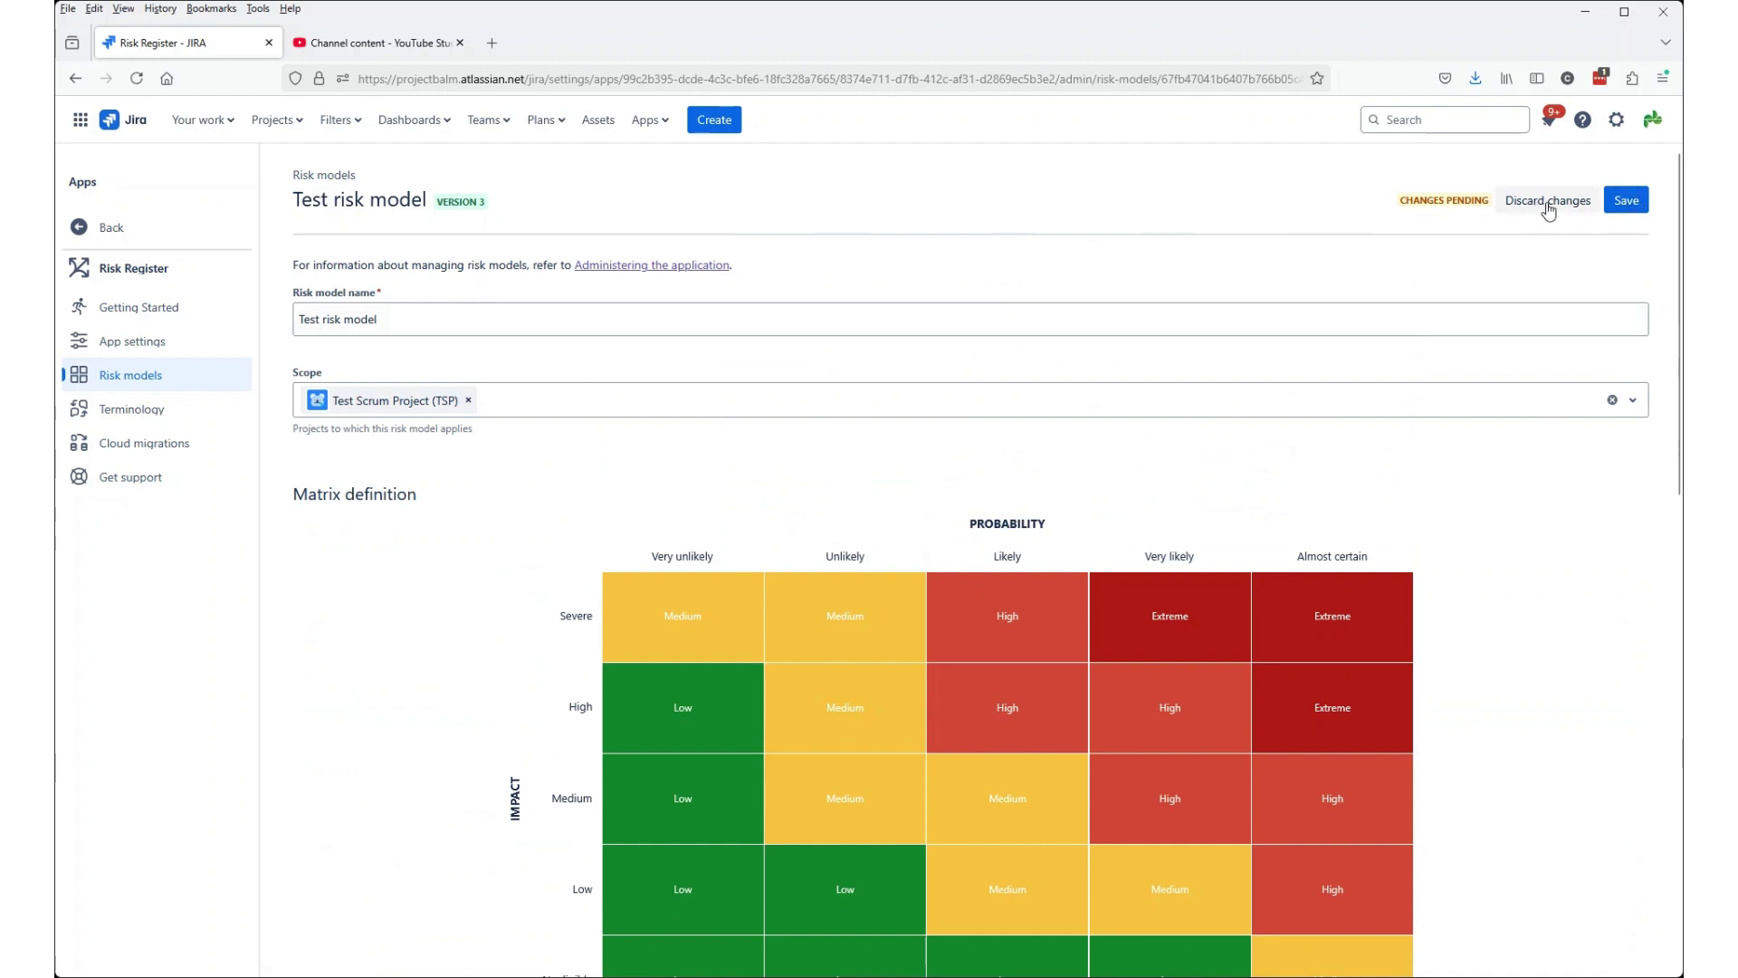
click(1638, 205)
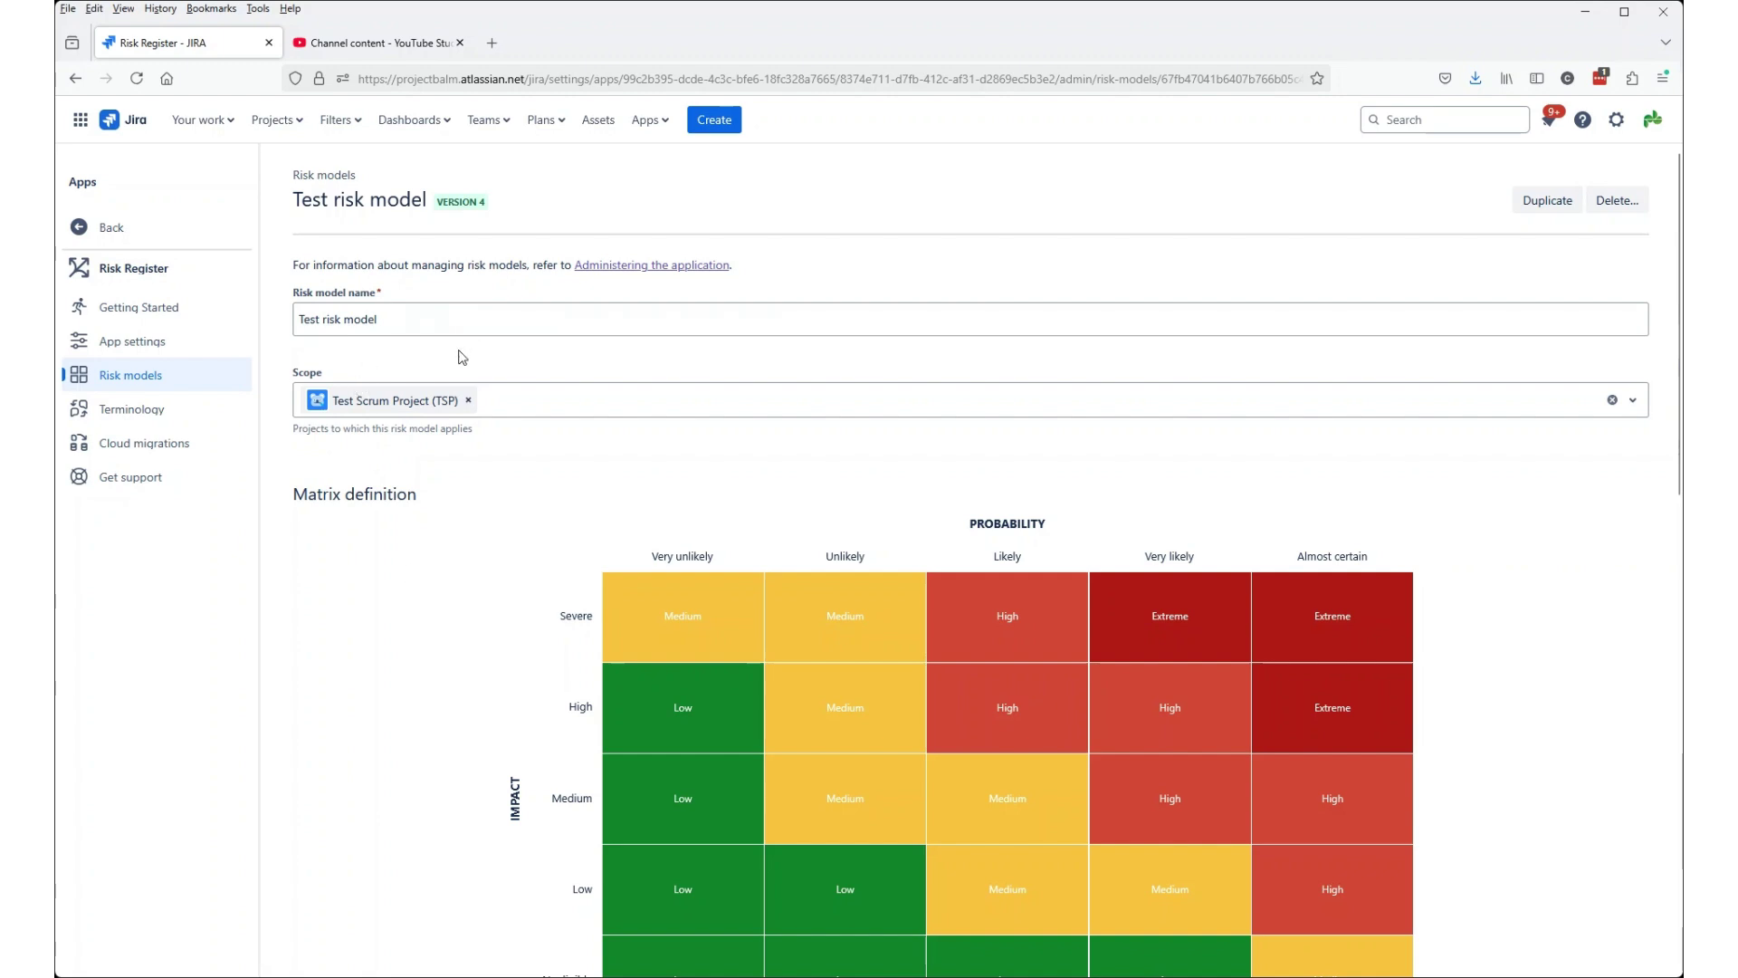
Open the Risks page of the Test Scrum Project (TSP).
click(268, 125)
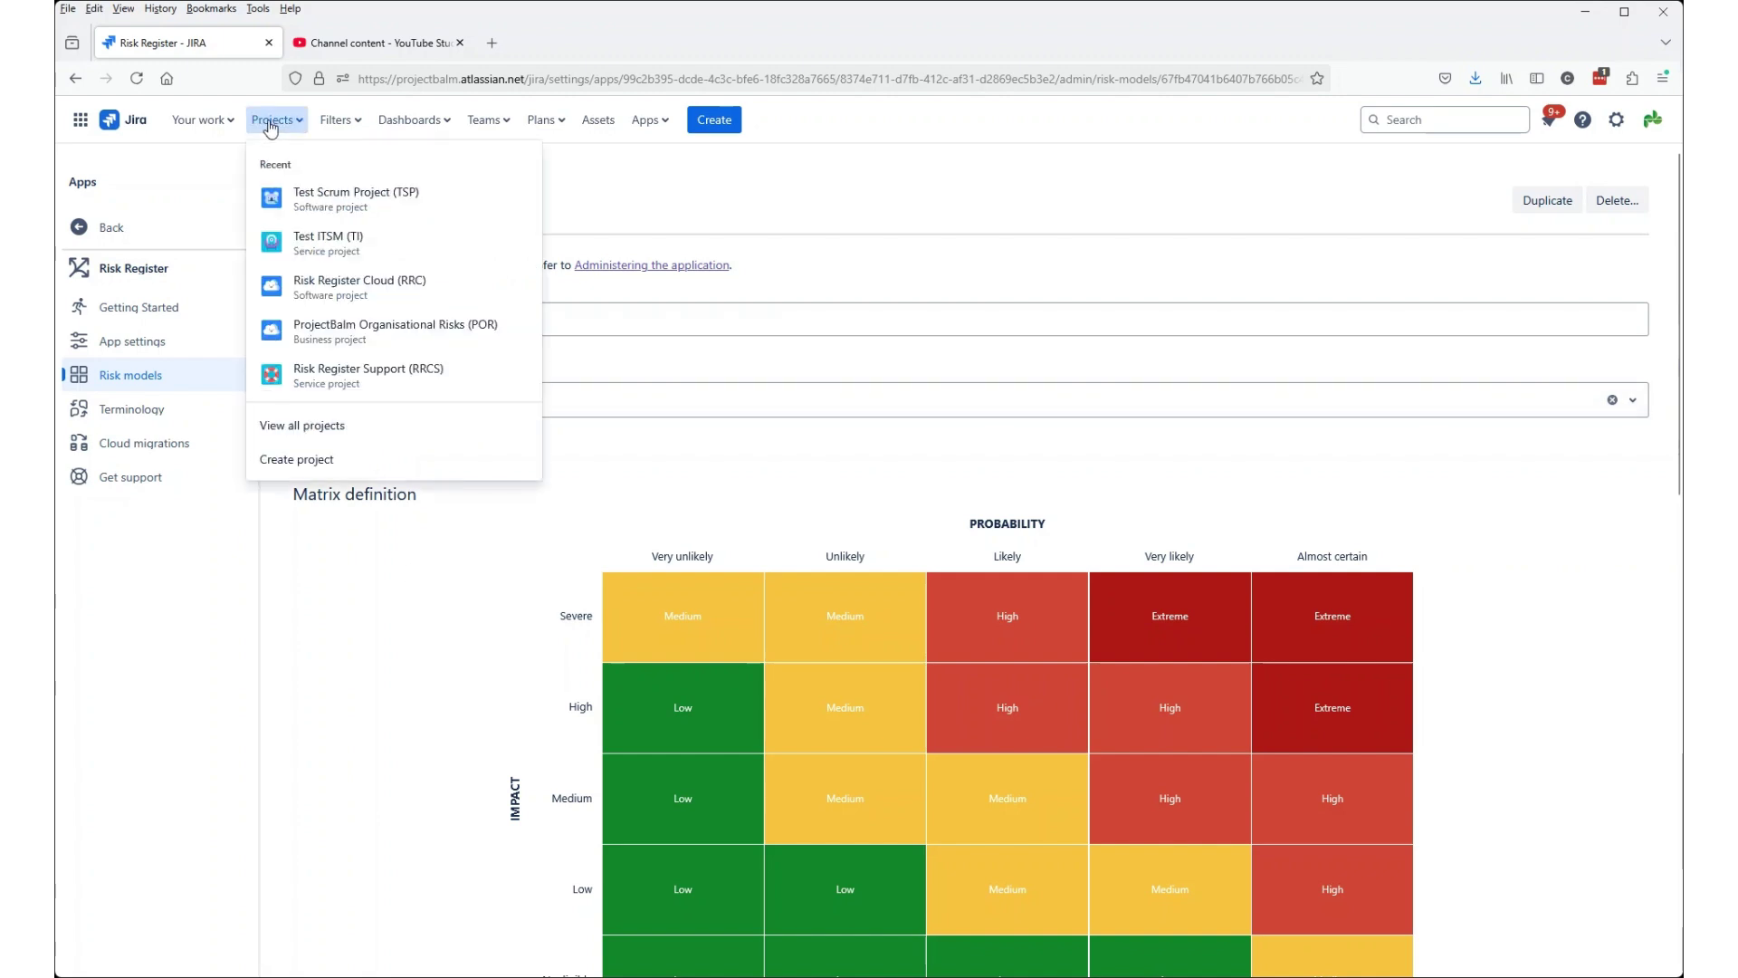
click(316, 193)
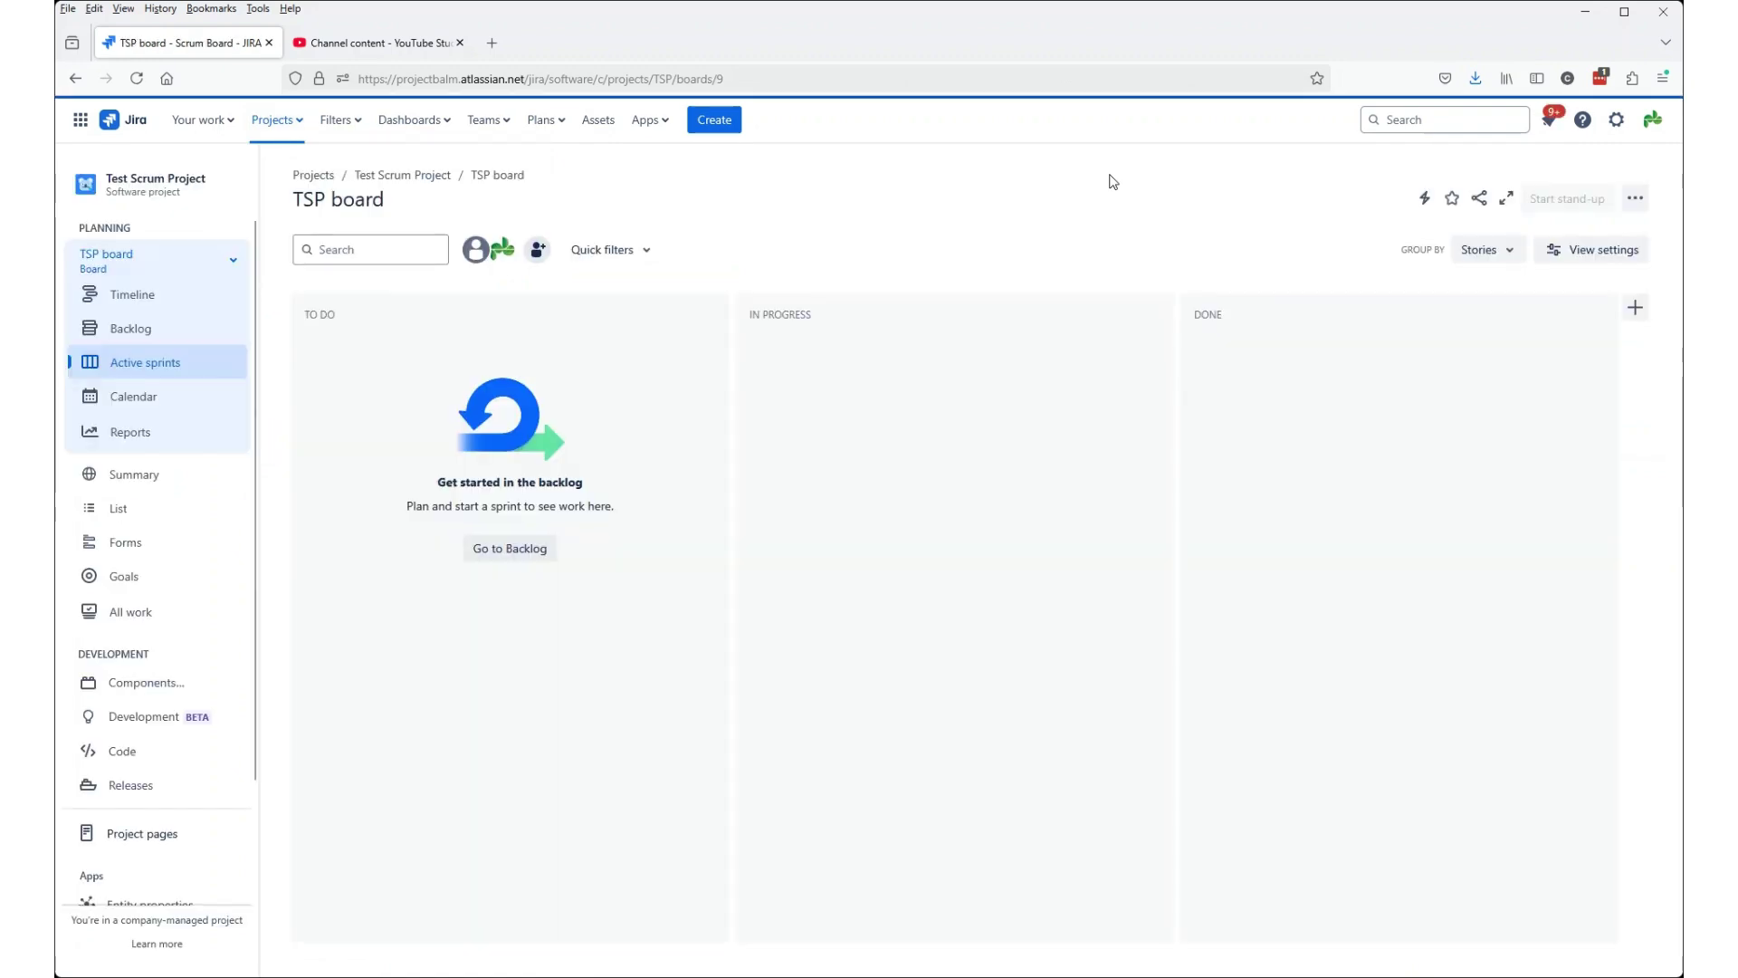
scroll(172, 541, down, 3)
click(127, 824)
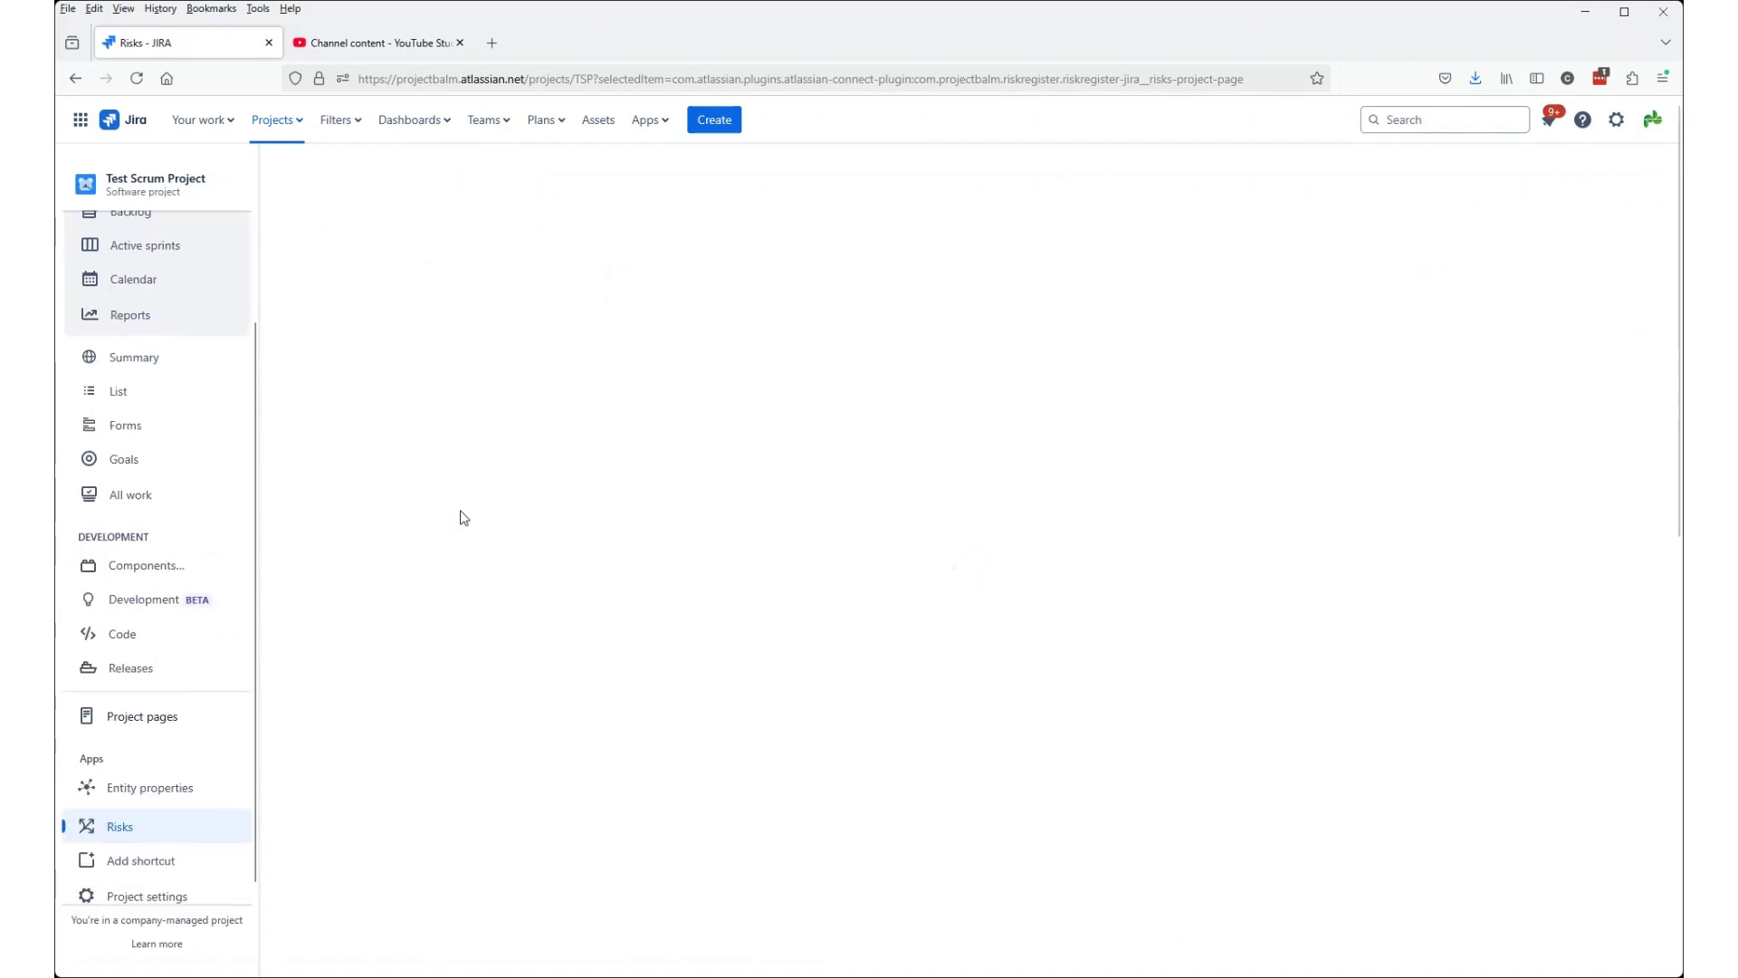